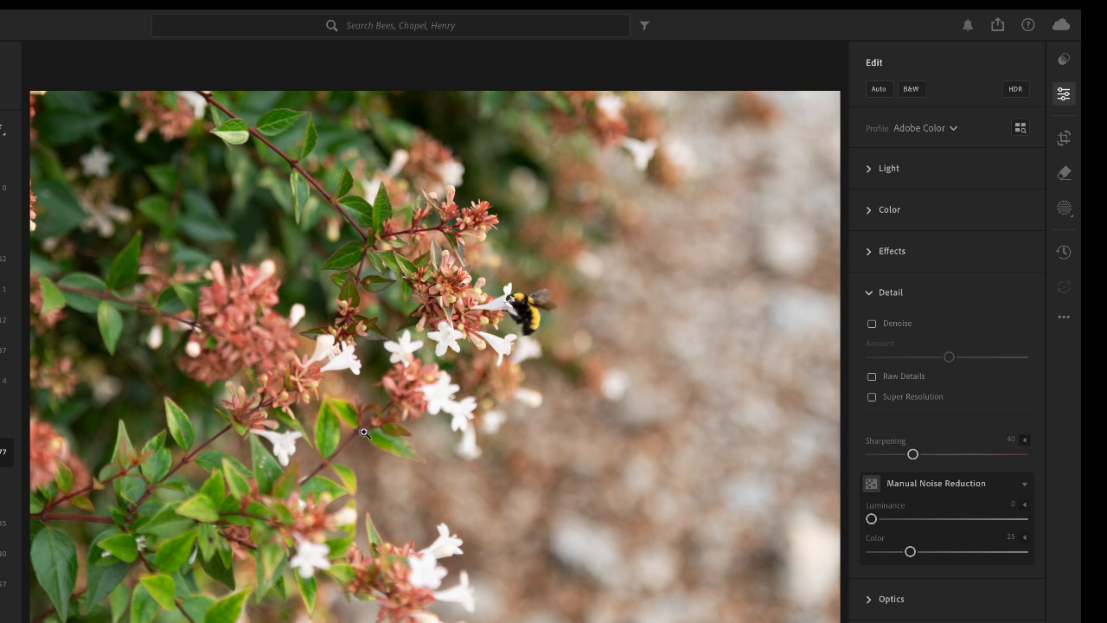
- Crop the photo to a tighter landscape frame around the bee and the nearby blossoms, trimming the surrounding foliage and blurred background
{"action": "key", "text": "c"}
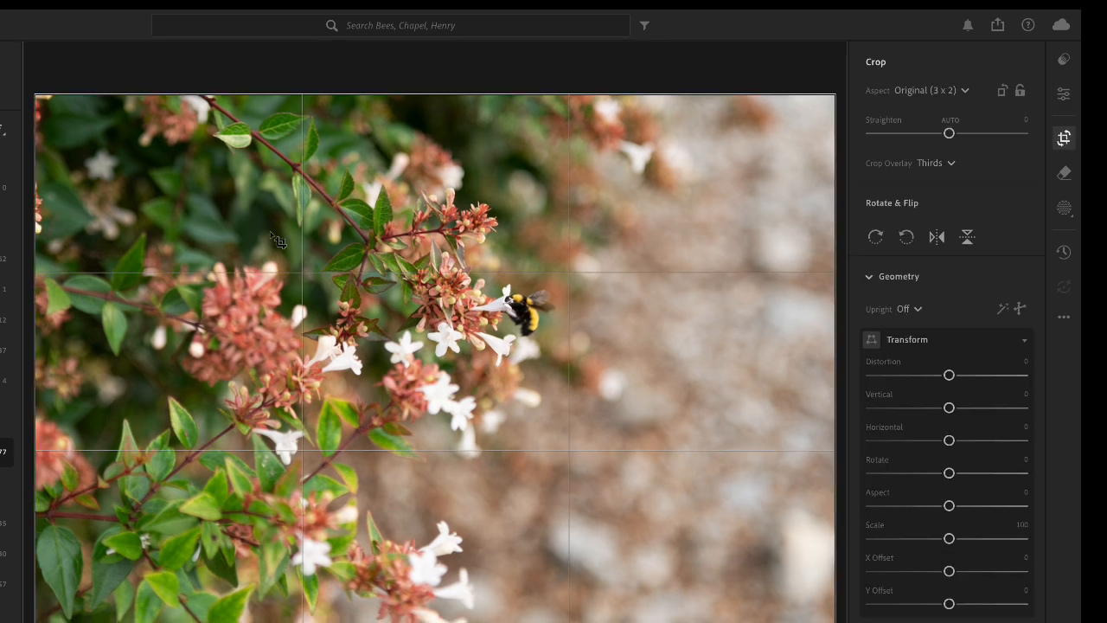
{"action": "left_click_drag", "start_coordinate": [833, 98], "coordinate": [798, 113]}
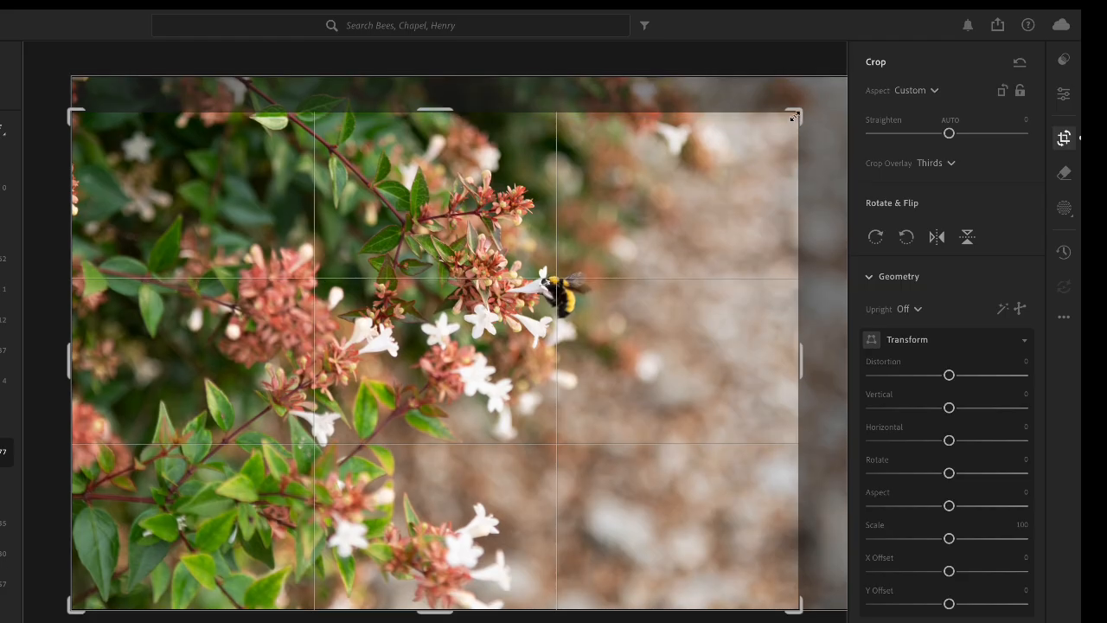
{"action": "left_click_drag", "start_coordinate": [794, 116], "coordinate": [790, 122]}
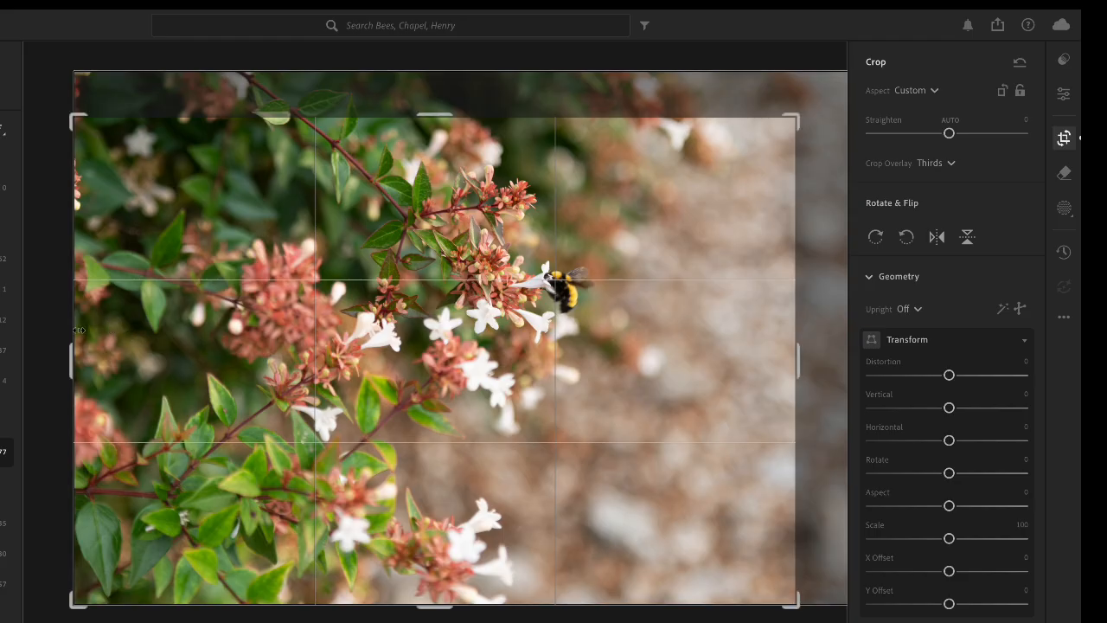
{"action": "left_click_drag", "start_coordinate": [74, 327], "coordinate": [153, 320]}
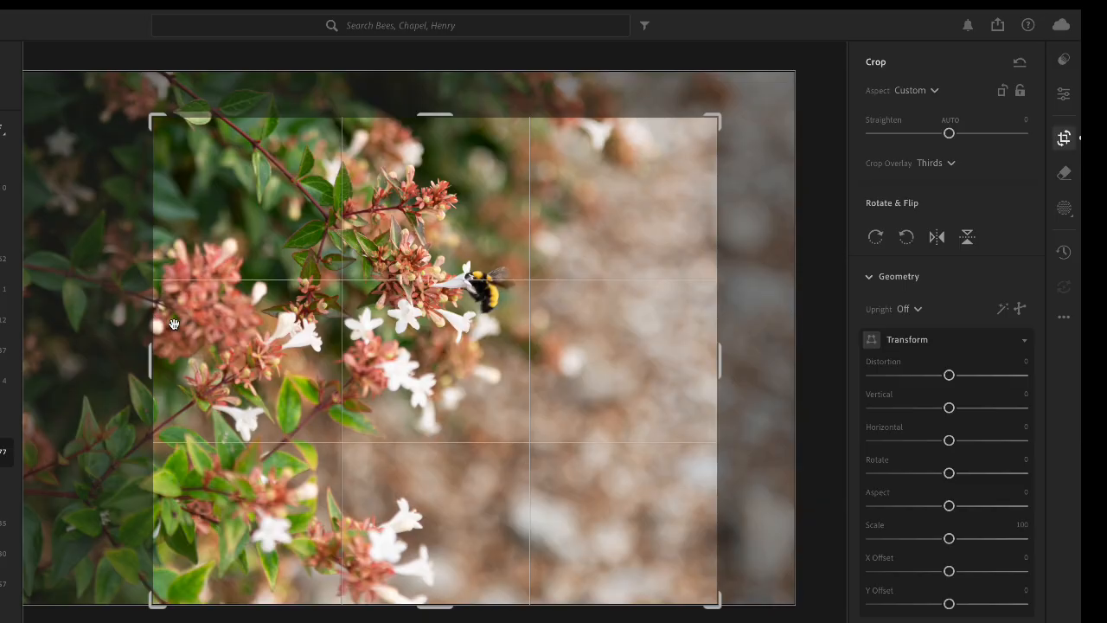
{"action": "left_click_drag", "start_coordinate": [526, 603], "coordinate": [519, 563]}
{"action": "left_click_drag", "start_coordinate": [534, 503], "coordinate": [583, 462]}
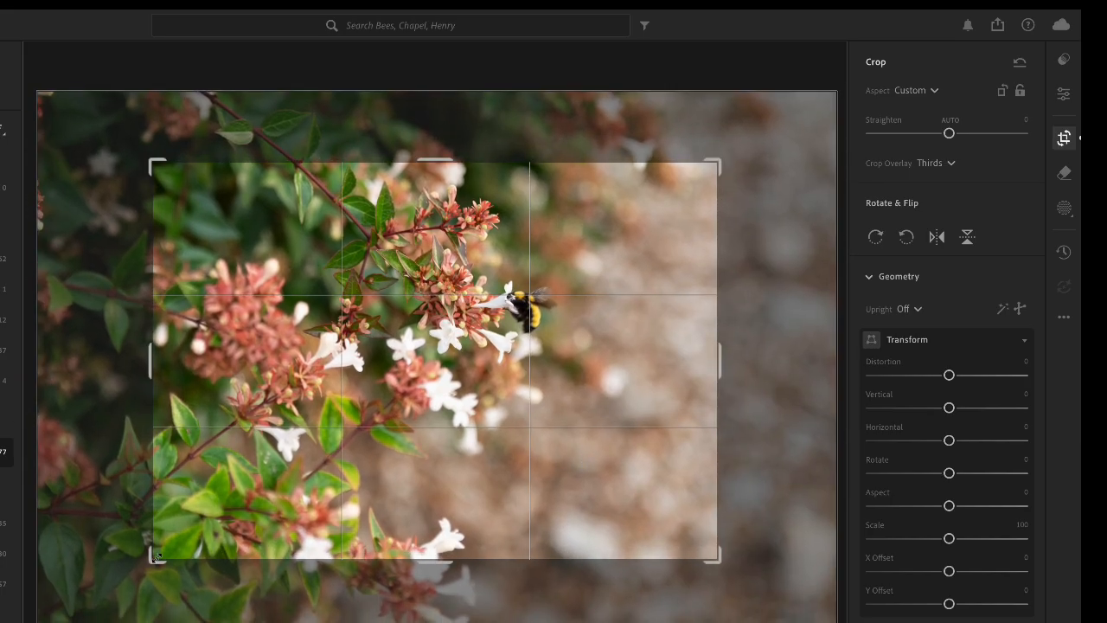
{"action": "left_click_drag", "start_coordinate": [158, 558], "coordinate": [224, 523]}
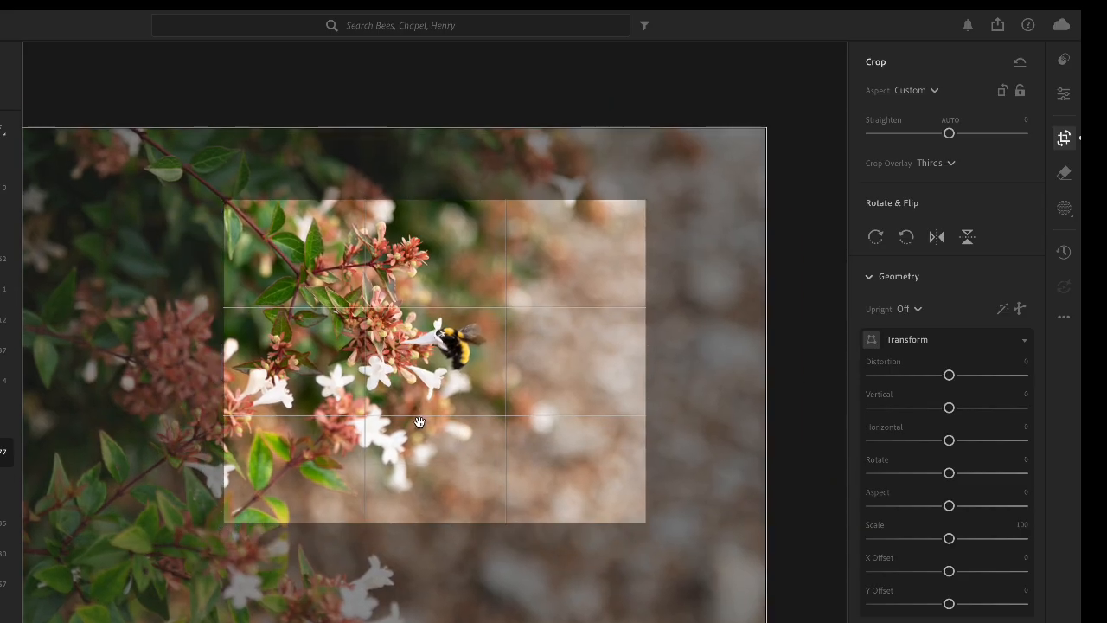
{"action": "mouse_move", "coordinate": [421, 422]}
{"action": "left_mouse_down"}
{"action": "mouse_move", "coordinate": [406, 397]}
{"action": "mouse_move", "coordinate": [377, 433]}
{"action": "mouse_move", "coordinate": [414, 435]}
{"action": "left_mouse_up"}
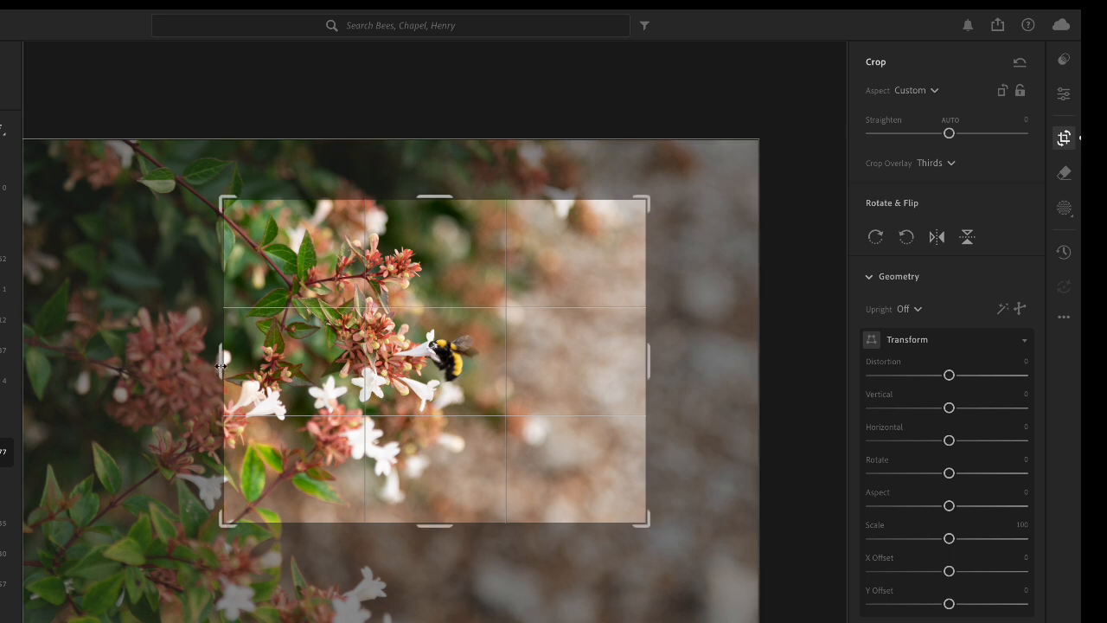
- Narrow the crop into a portrait frame and position the bee near its upper-right thirds intersection
{"action": "left_click_drag", "start_coordinate": [220, 367], "coordinate": [276, 374]}
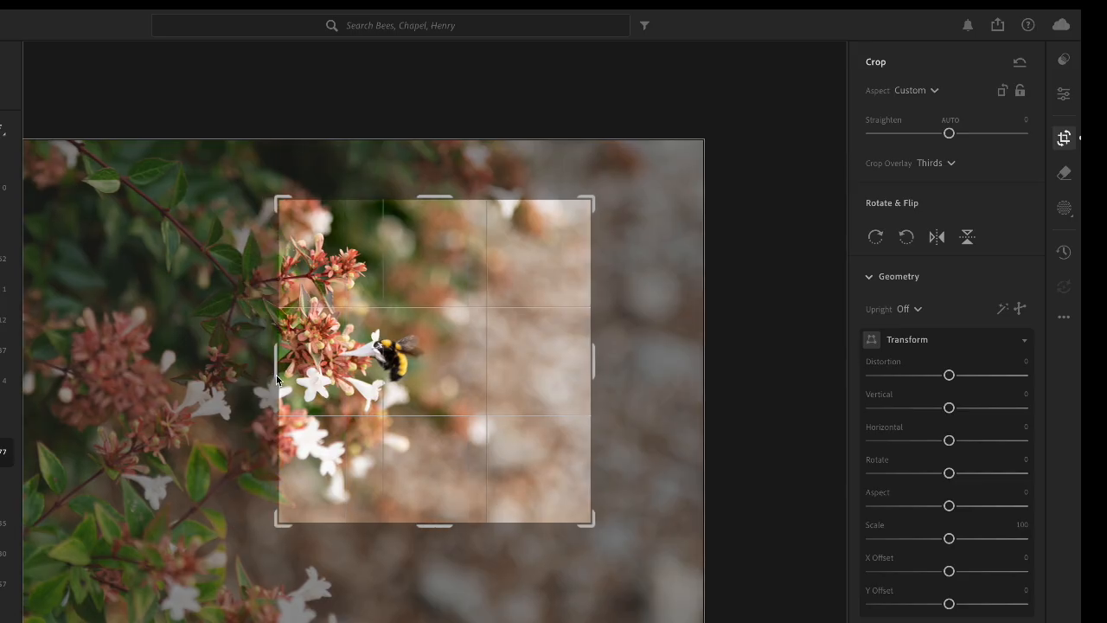
{"action": "left_click_drag", "start_coordinate": [593, 363], "coordinate": [546, 376]}
{"action": "left_click_drag", "start_coordinate": [468, 343], "coordinate": [501, 303]}
{"action": "left_click_drag", "start_coordinate": [429, 522], "coordinate": [430, 475]}
{"action": "mouse_move", "coordinate": [537, 367]}
{"action": "left_mouse_down"}
{"action": "mouse_move", "coordinate": [556, 362]}
{"action": "mouse_move", "coordinate": [548, 369]}
{"action": "left_mouse_up"}
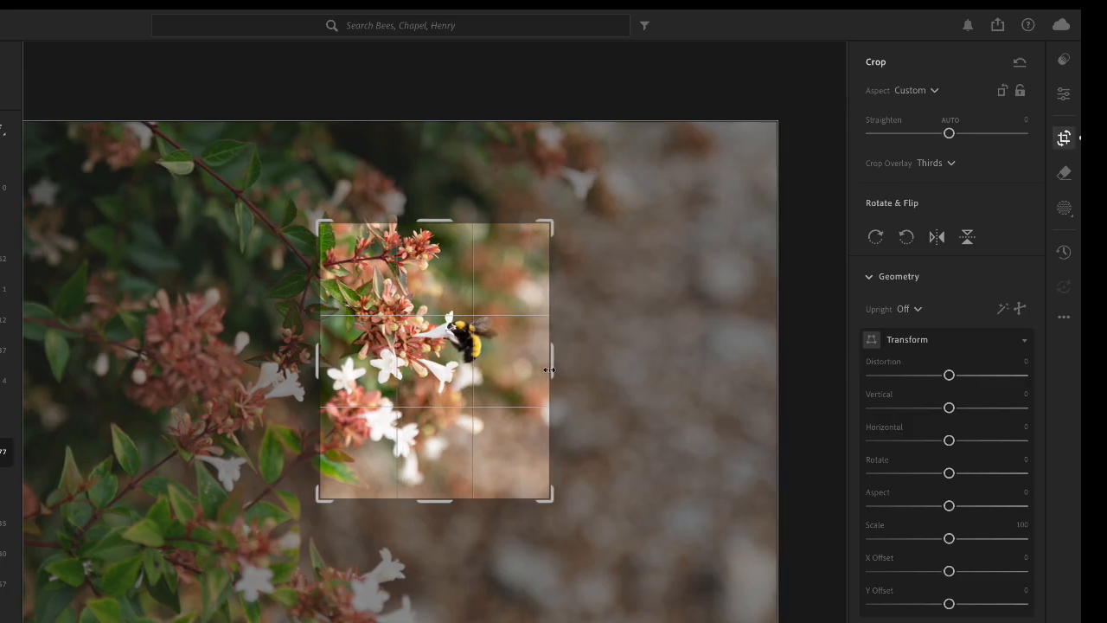
{"action": "mouse_move", "coordinate": [447, 504]}
{"action": "left_mouse_down"}
{"action": "mouse_move", "coordinate": [447, 525]}
{"action": "mouse_move", "coordinate": [450, 508]}
{"action": "left_mouse_up"}
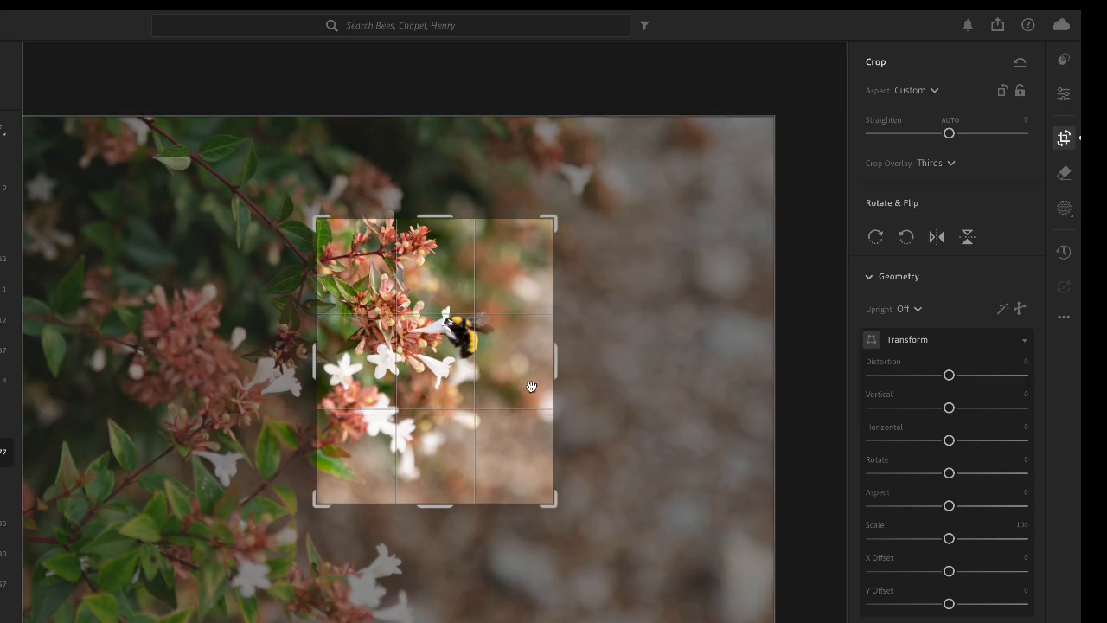
{"action": "mouse_move", "coordinate": [481, 396]}
{"action": "left_mouse_down"}
{"action": "mouse_move", "coordinate": [477, 386]}
{"action": "mouse_move", "coordinate": [489, 389]}
{"action": "left_mouse_up"}
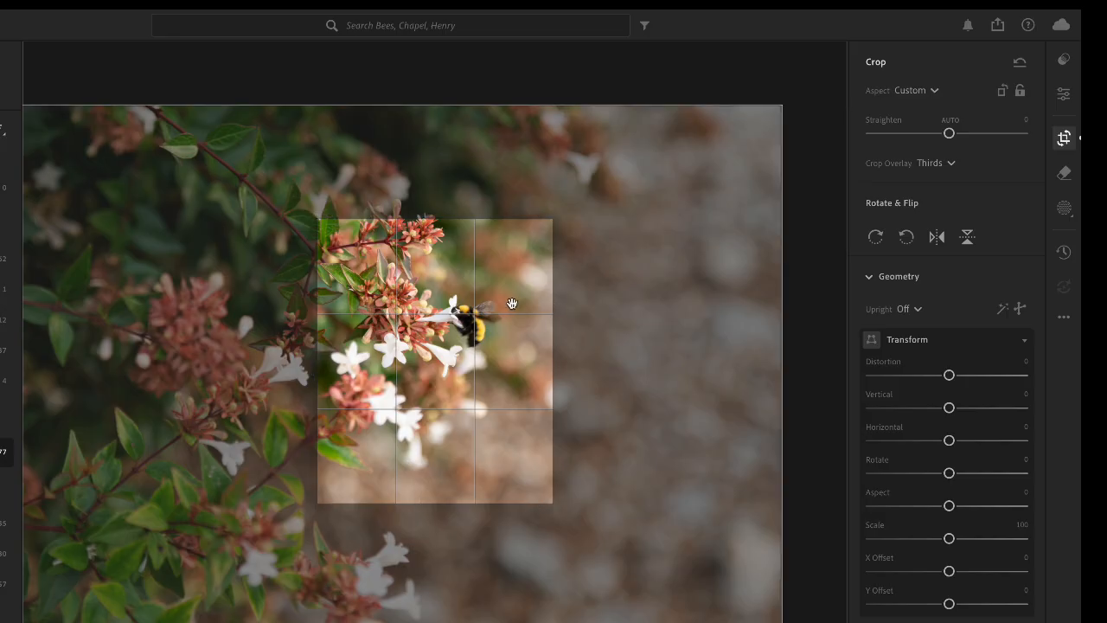
- Rotate the photo within the crop to a straighten angle of -31.31 and re-center the bee on the upper-right thirds intersection
{"action": "left_click_drag", "start_coordinate": [584, 242], "coordinate": [522, 187]}
{"action": "left_click_drag", "start_coordinate": [487, 339], "coordinate": [510, 342]}
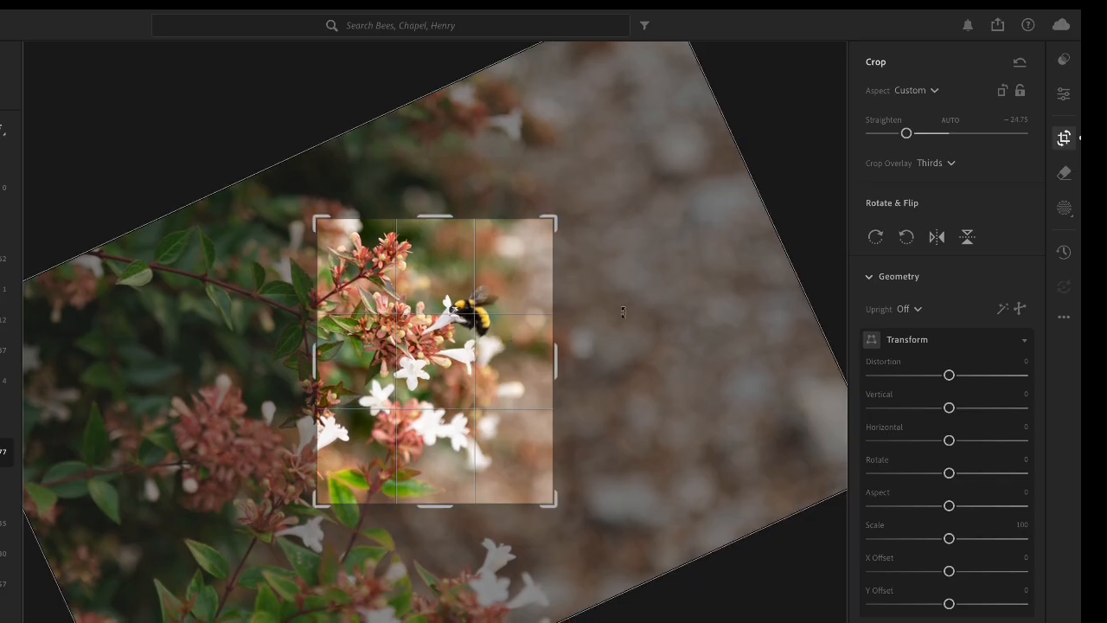
{"action": "left_click_drag", "start_coordinate": [584, 263], "coordinate": [603, 226]}
{"action": "mouse_move", "coordinate": [494, 327]}
{"action": "left_mouse_down"}
{"action": "mouse_move", "coordinate": [504, 338]}
{"action": "mouse_move", "coordinate": [494, 333]}
{"action": "left_mouse_up"}
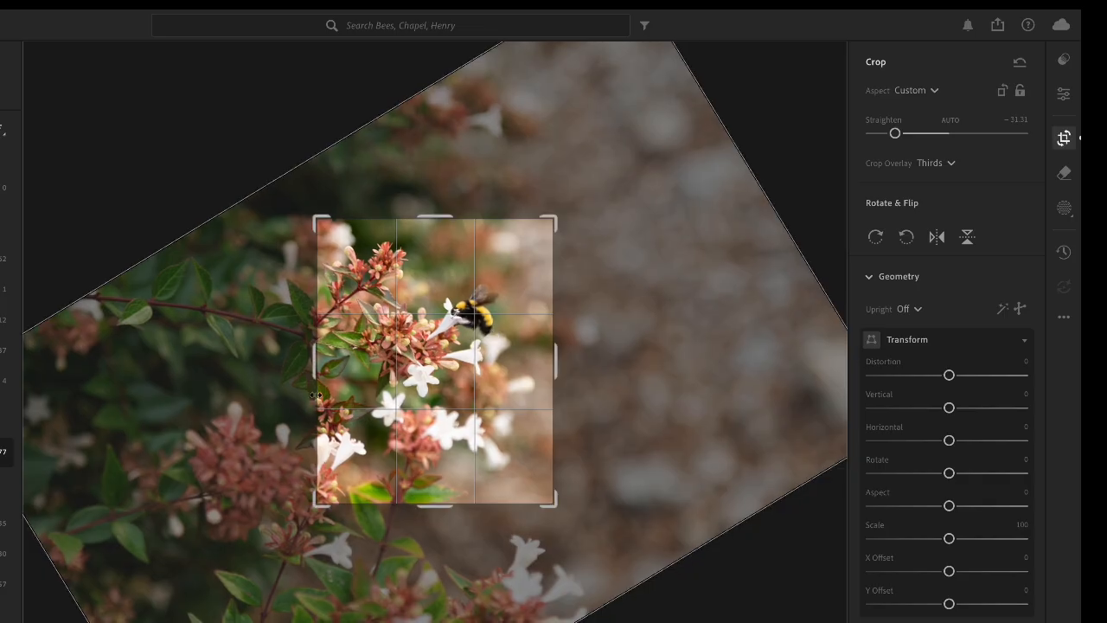
- Fine-tune the portrait crop's width and framing around the bee, set the straighten angle to -31.73, and apply the crop
{"action": "left_click_drag", "start_coordinate": [315, 394], "coordinate": [323, 394]}
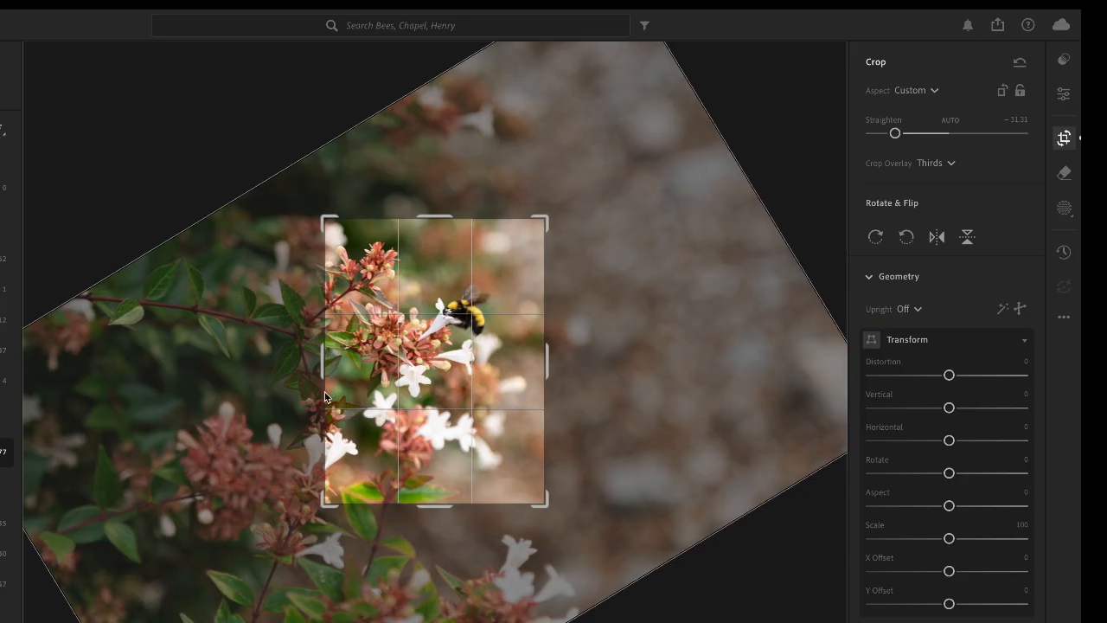
{"action": "left_click_drag", "start_coordinate": [325, 364], "coordinate": [332, 359]}
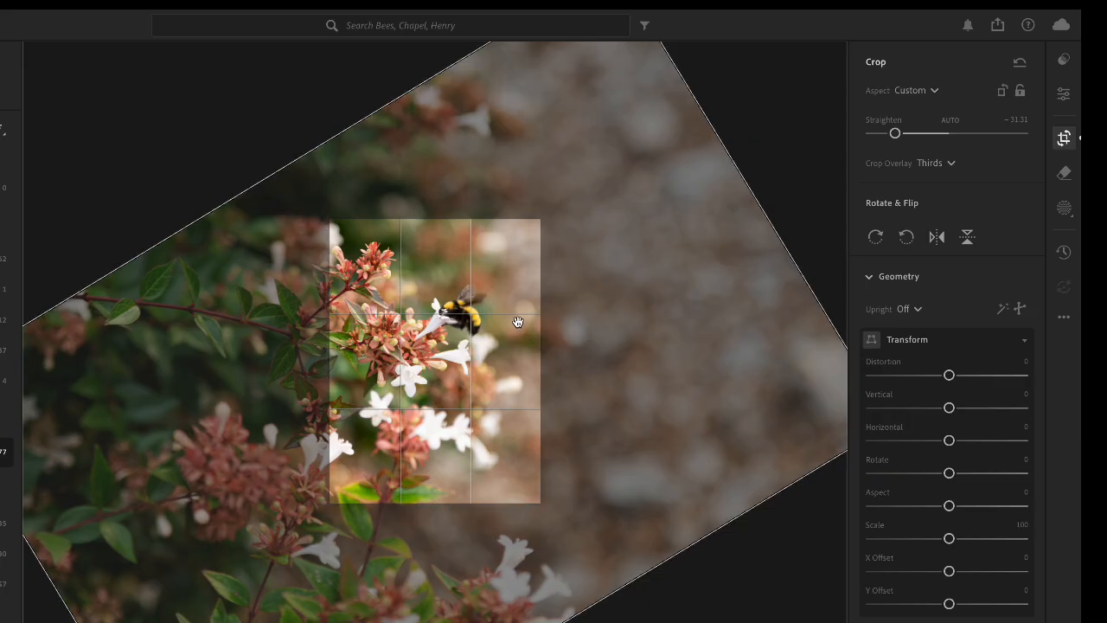
{"action": "left_click_drag", "start_coordinate": [562, 307], "coordinate": [561, 309]}
{"action": "left_click_drag", "start_coordinate": [510, 351], "coordinate": [510, 346]}
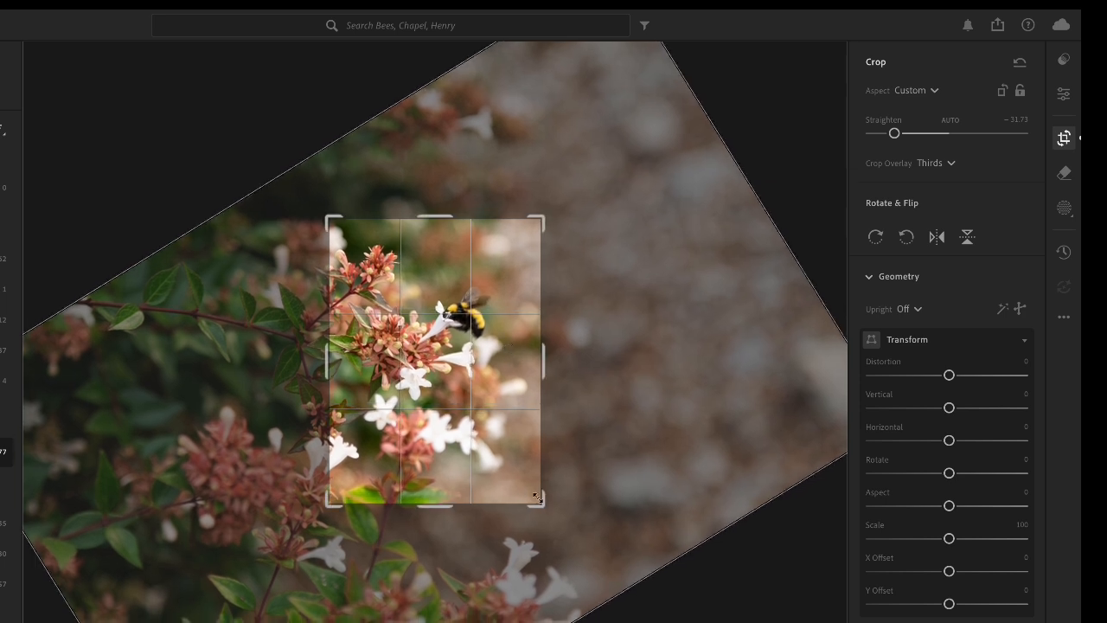
{"action": "left_click_drag", "start_coordinate": [537, 498], "coordinate": [547, 503]}
{"action": "left_click_drag", "start_coordinate": [509, 468], "coordinate": [484, 422]}
{"action": "key", "text": "Return"}
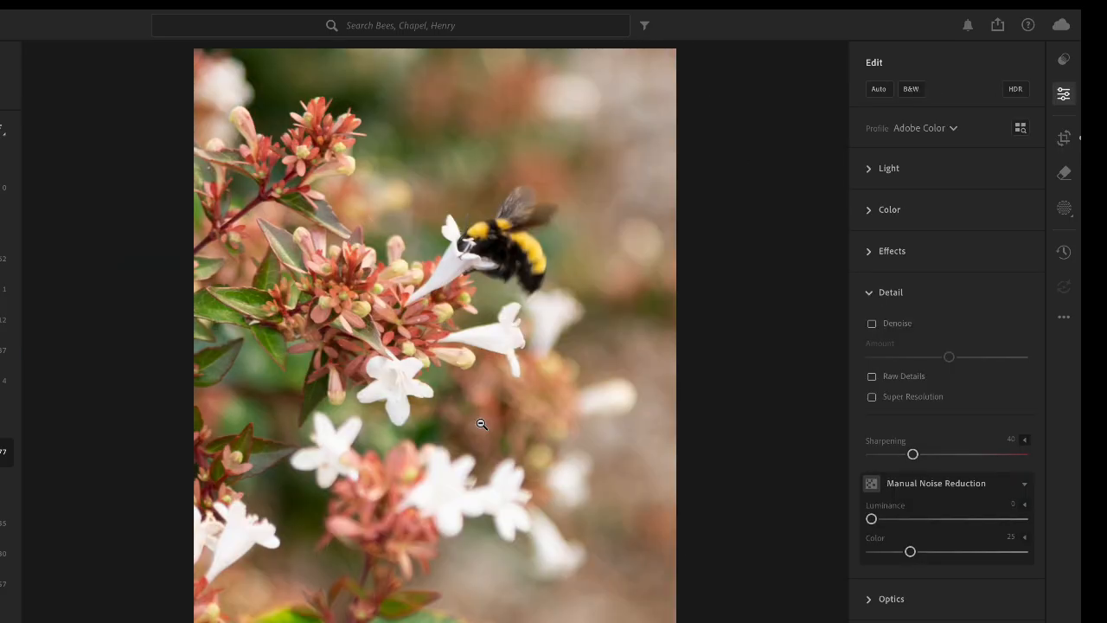
- Raise the cropped photo's exposure to +0.91
{"action": "left_click", "coordinate": [562, 385]}
{"action": "left_click", "coordinate": [563, 385]}
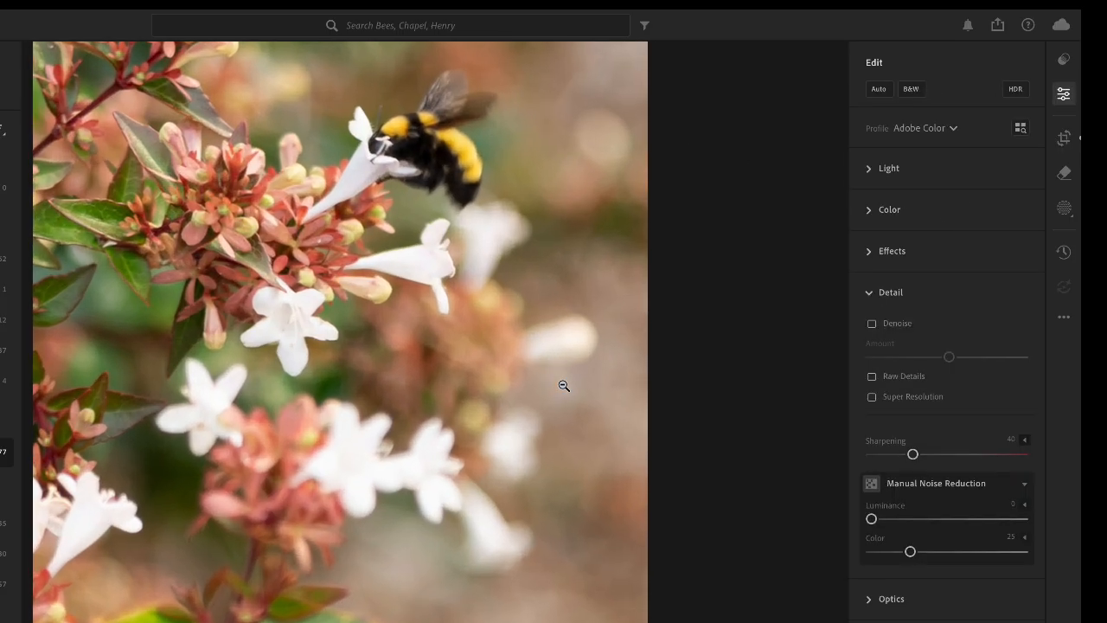
{"action": "left_click", "coordinate": [563, 385]}
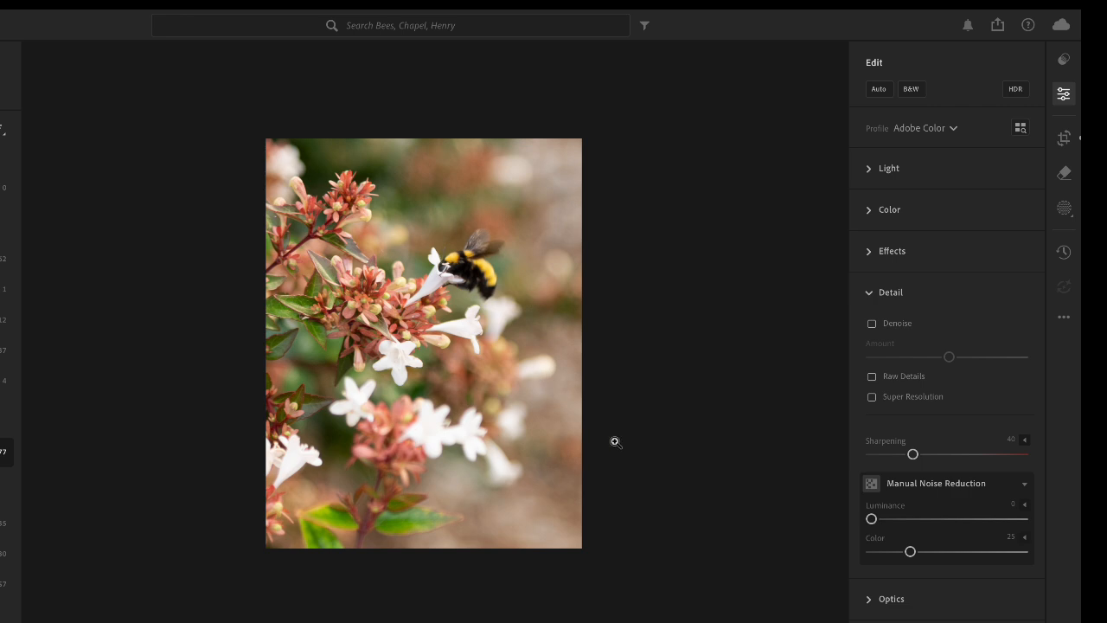
{"action": "scroll", "coordinate": [615, 442], "scroll_direction": "up", "scroll_amount": 3}
{"action": "scroll", "coordinate": [615, 442], "scroll_direction": "down", "scroll_amount": 4}
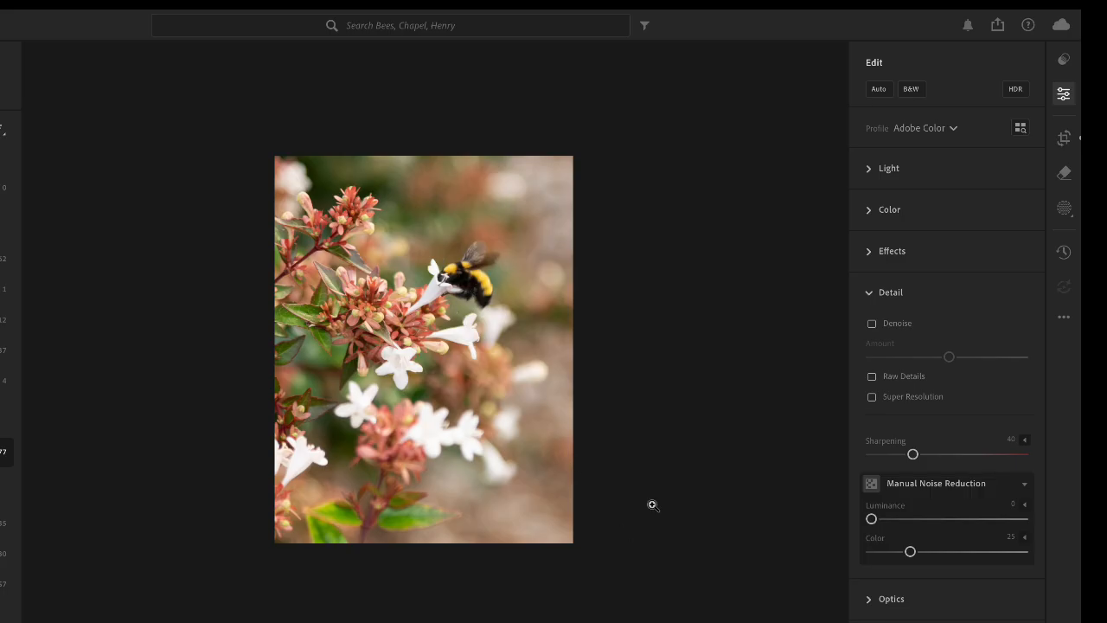
{"action": "left_click", "coordinate": [867, 169]}
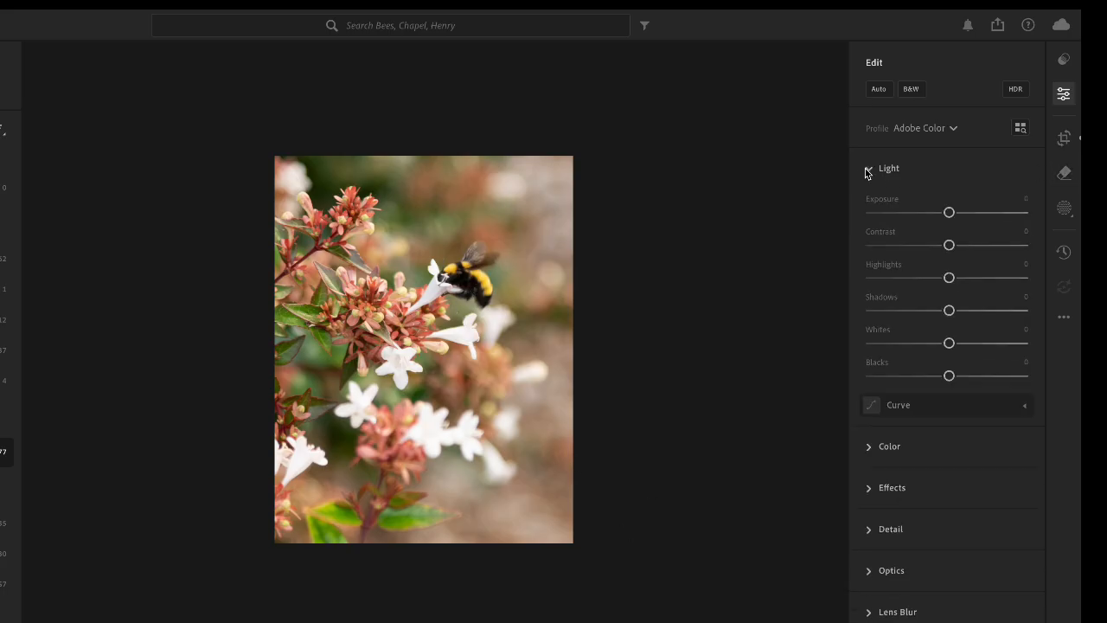
{"action": "left_click_drag", "start_coordinate": [951, 215], "coordinate": [964, 215]}
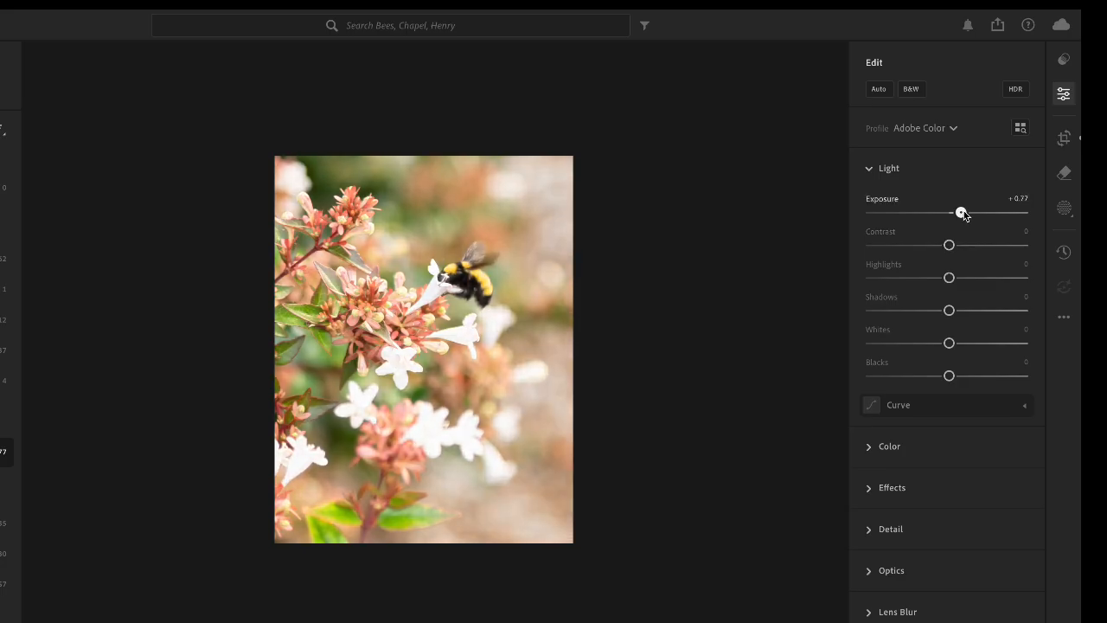
{"action": "left_click_drag", "start_coordinate": [963, 214], "coordinate": [964, 214]}
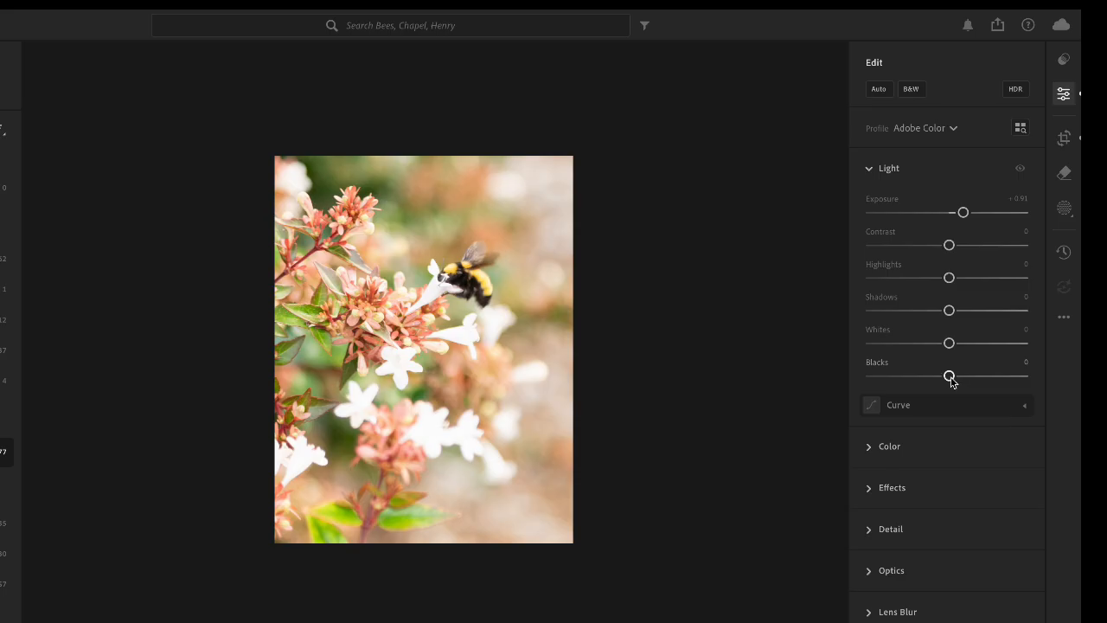
- Set the photo's light values to Blacks -1, Contrast +25, Shadows +29, Whites -48 and Highlights -65
{"action": "mouse_move", "coordinate": [951, 381]}
{"action": "left_mouse_down"}
{"action": "mouse_move", "coordinate": [928, 380]}
{"action": "mouse_move", "coordinate": [949, 380]}
{"action": "left_mouse_up"}
{"action": "mouse_move", "coordinate": [950, 248]}
{"action": "left_mouse_down"}
{"action": "mouse_move", "coordinate": [984, 250]}
{"action": "mouse_move", "coordinate": [970, 249]}
{"action": "left_mouse_up"}
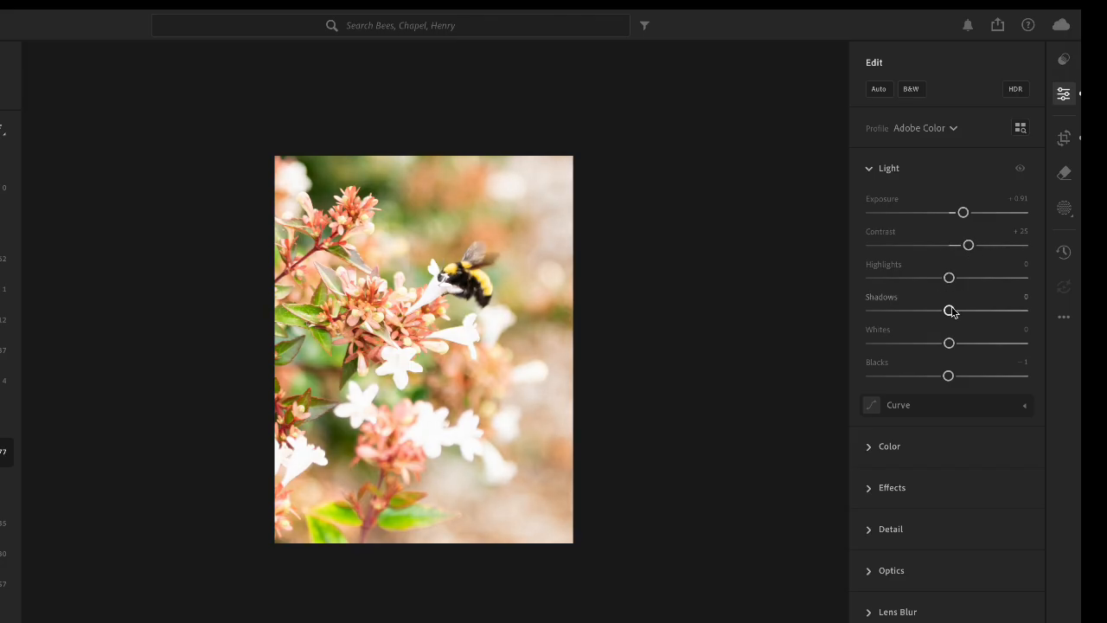
{"action": "mouse_move", "coordinate": [952, 312]}
{"action": "left_mouse_down"}
{"action": "mouse_move", "coordinate": [922, 315]}
{"action": "mouse_move", "coordinate": [972, 317]}
{"action": "left_mouse_up"}
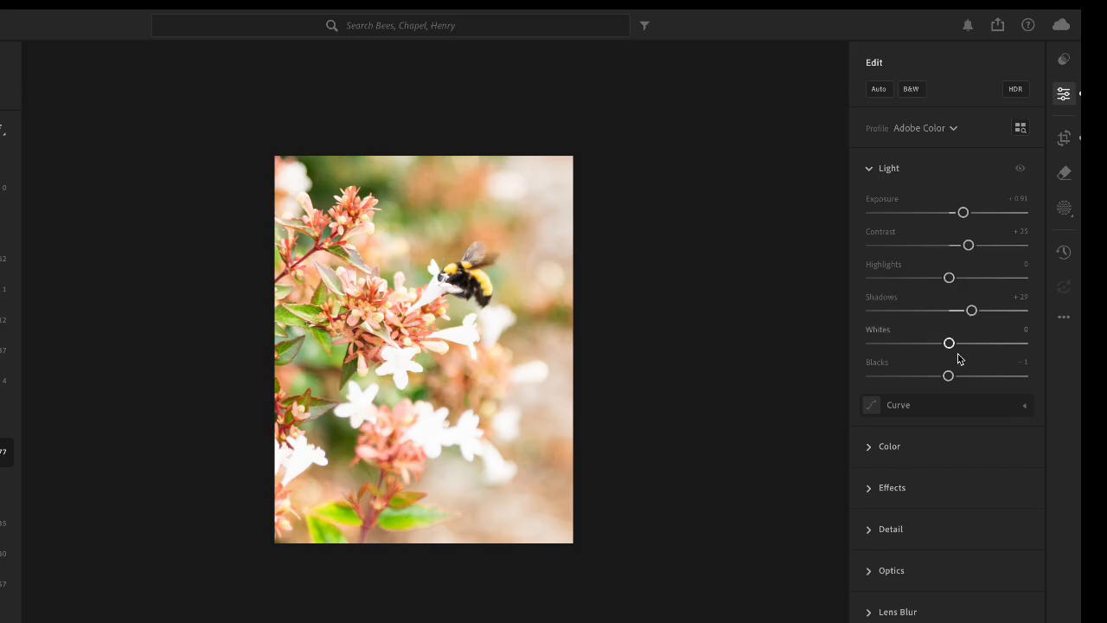
{"action": "left_click_drag", "start_coordinate": [949, 344], "coordinate": [912, 358]}
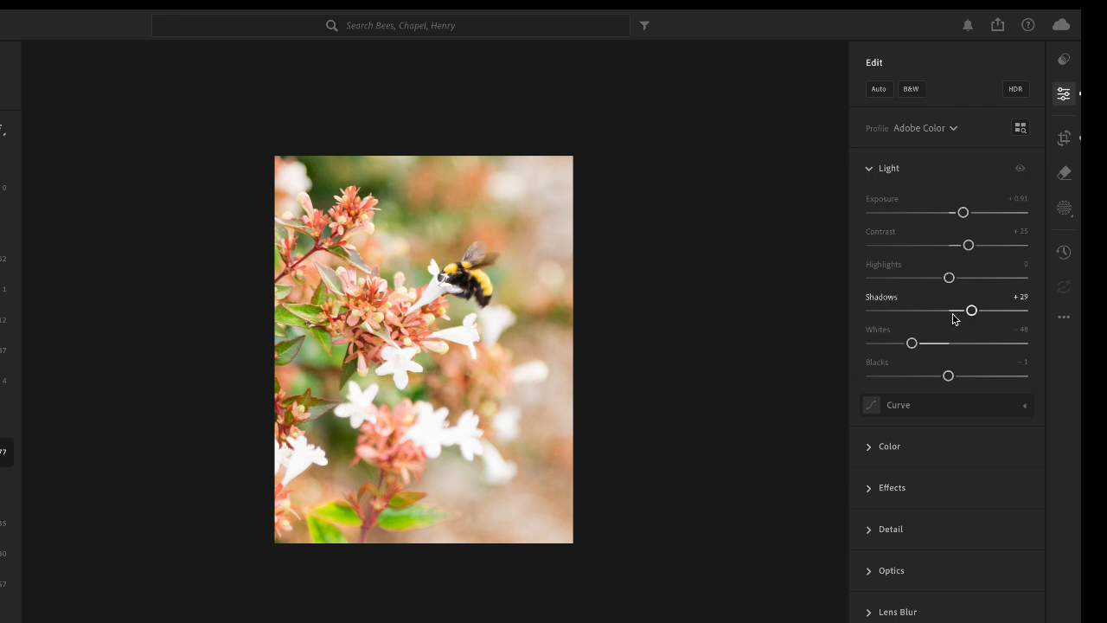
{"action": "left_click_drag", "start_coordinate": [949, 278], "coordinate": [898, 294]}
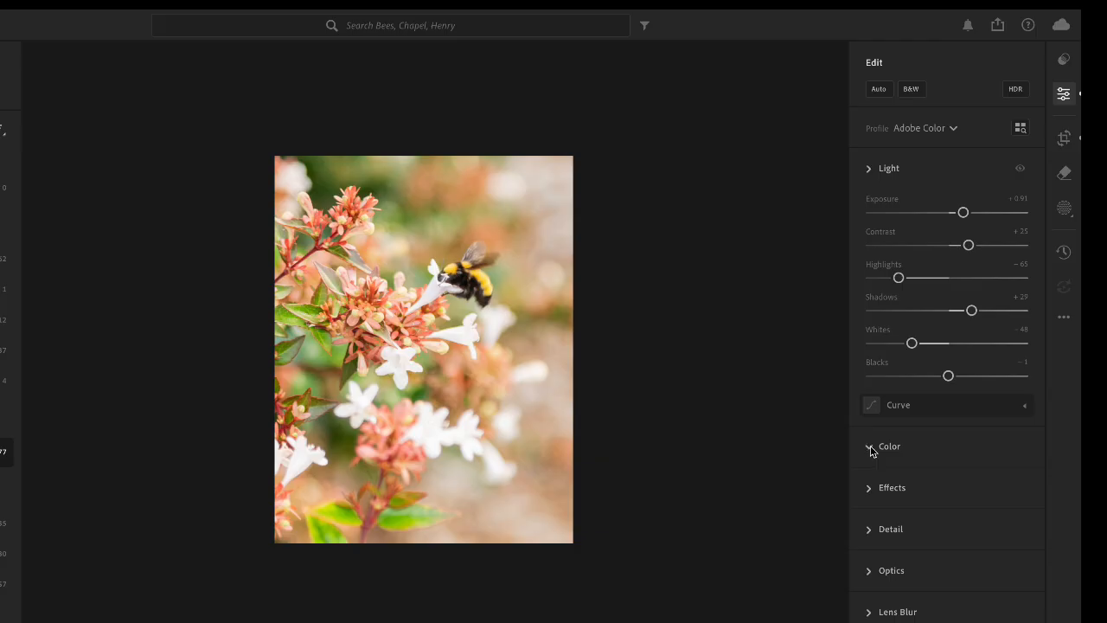
{"action": "left_click", "coordinate": [870, 446]}
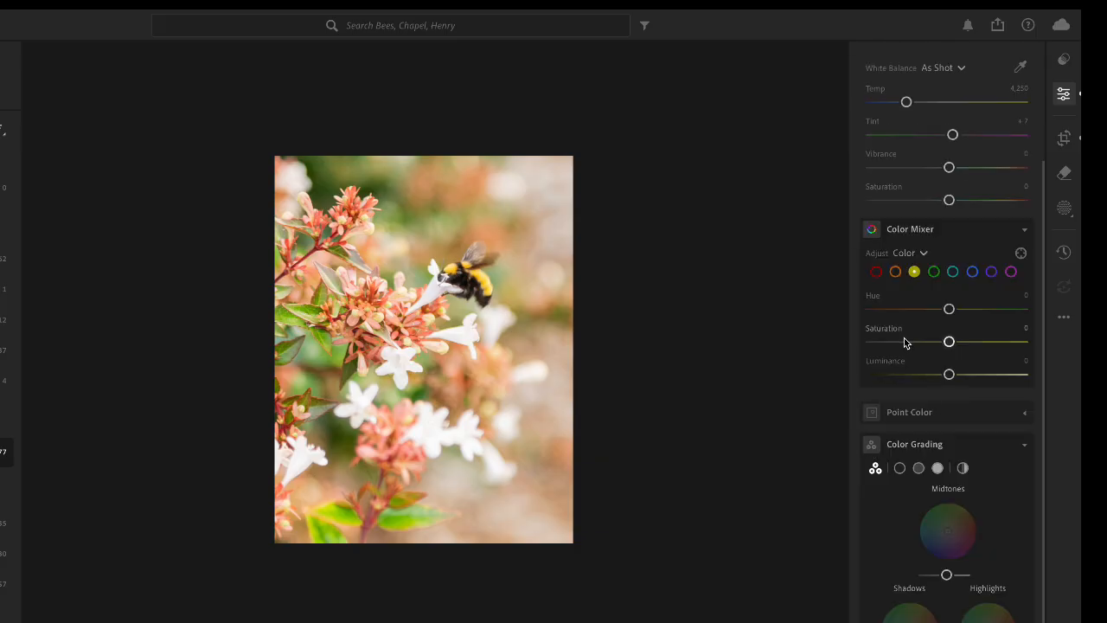
{"action": "scroll", "coordinate": [893, 281], "scroll_direction": "up", "scroll_amount": 3}
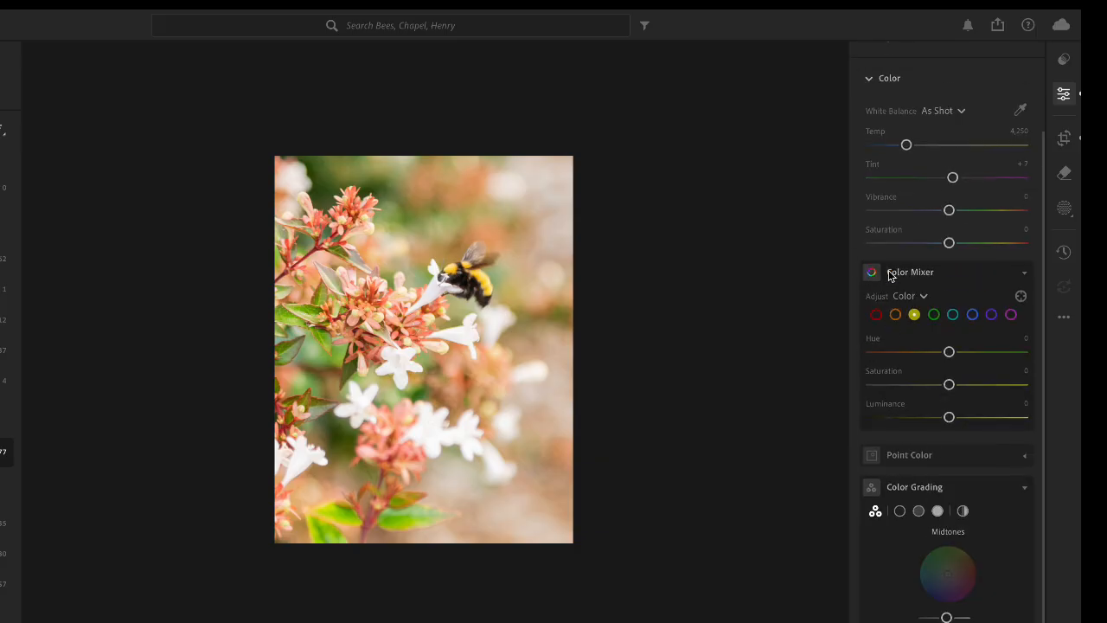
{"action": "left_click", "coordinate": [868, 111]}
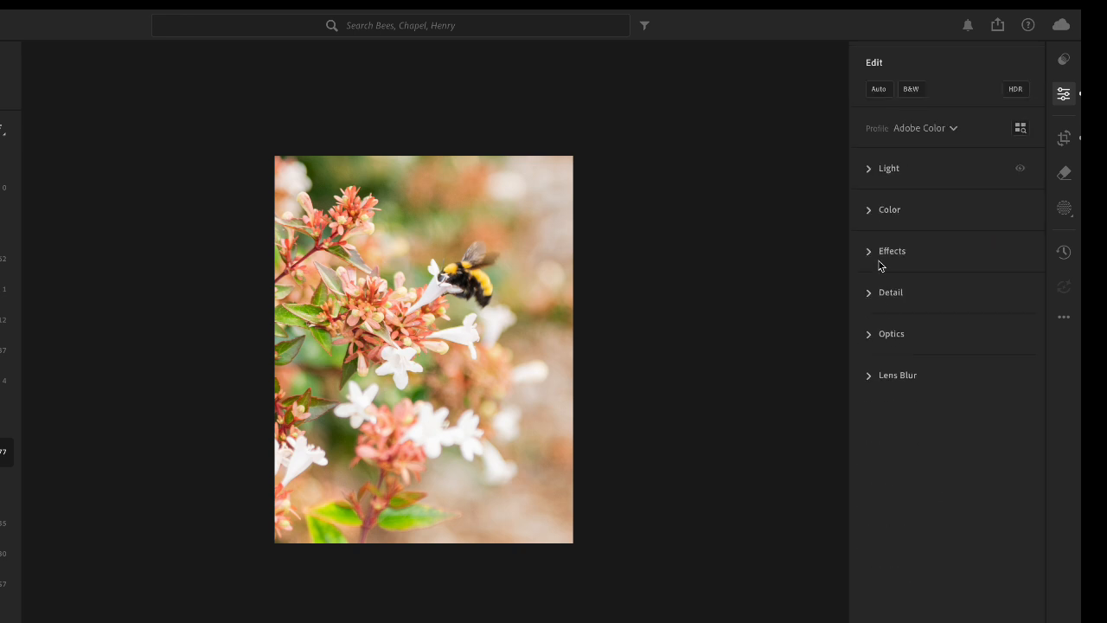
{"action": "left_click", "coordinate": [869, 295]}
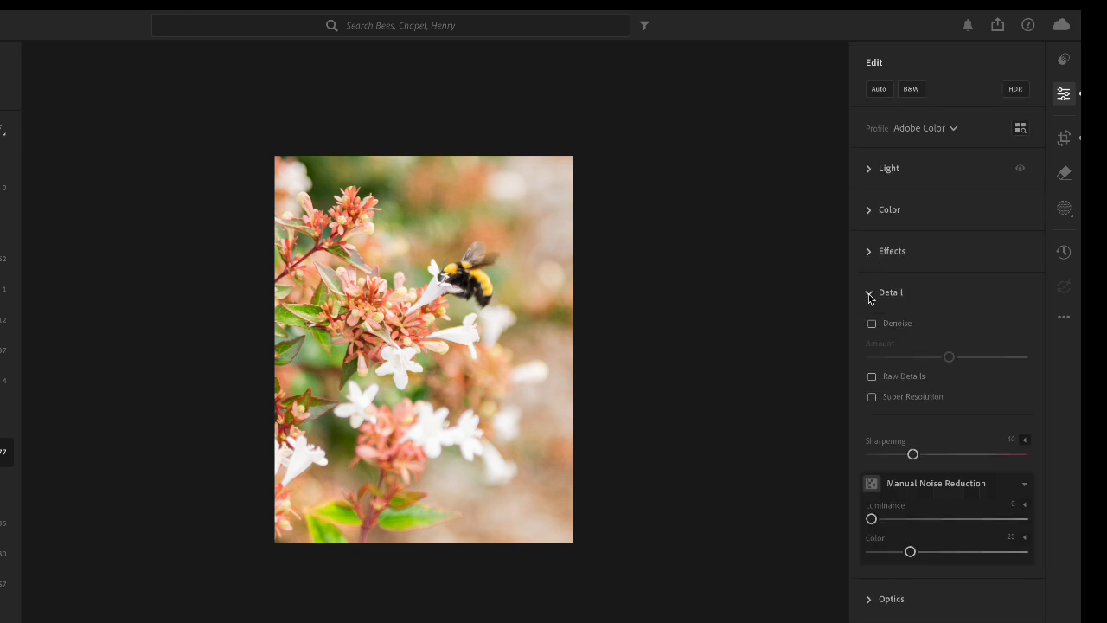
{"action": "left_click", "coordinate": [869, 295]}
- Set the whole photo's Dehaze to +39 and, after trying both extremes, its Texture to +4
{"action": "left_click", "coordinate": [869, 252]}
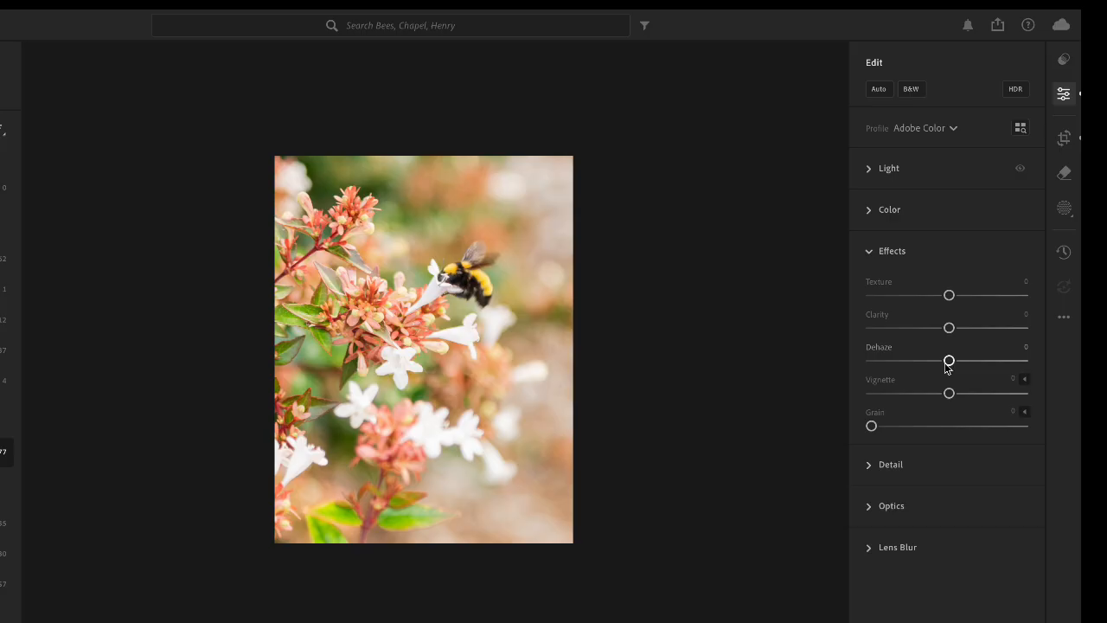
{"action": "left_click_drag", "start_coordinate": [948, 361], "coordinate": [978, 364]}
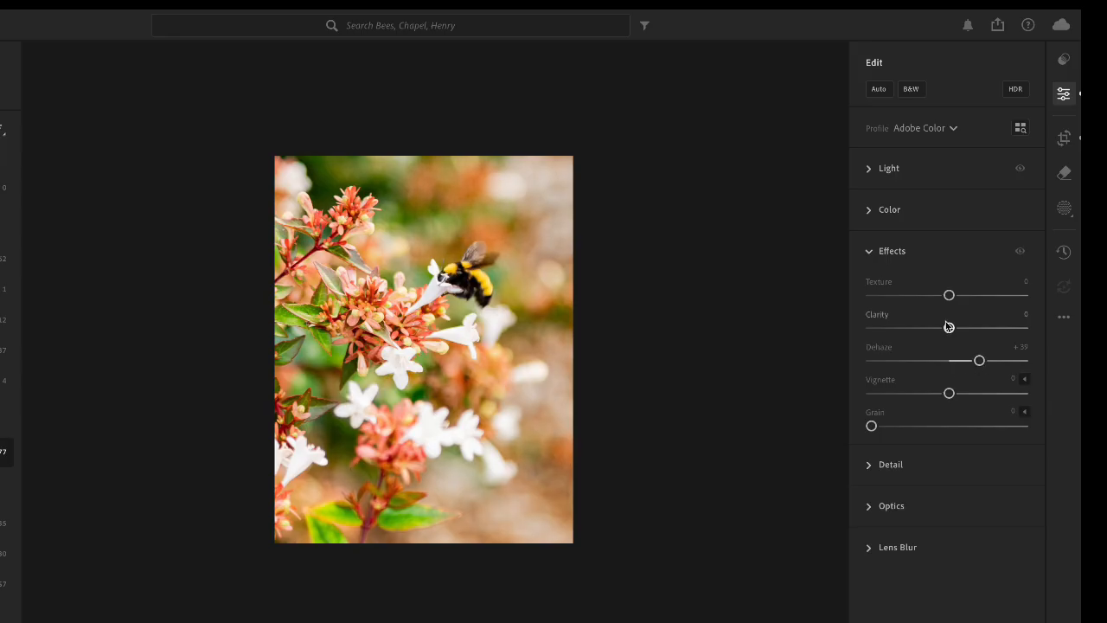
{"action": "left_click_drag", "start_coordinate": [951, 294], "coordinate": [1051, 303]}
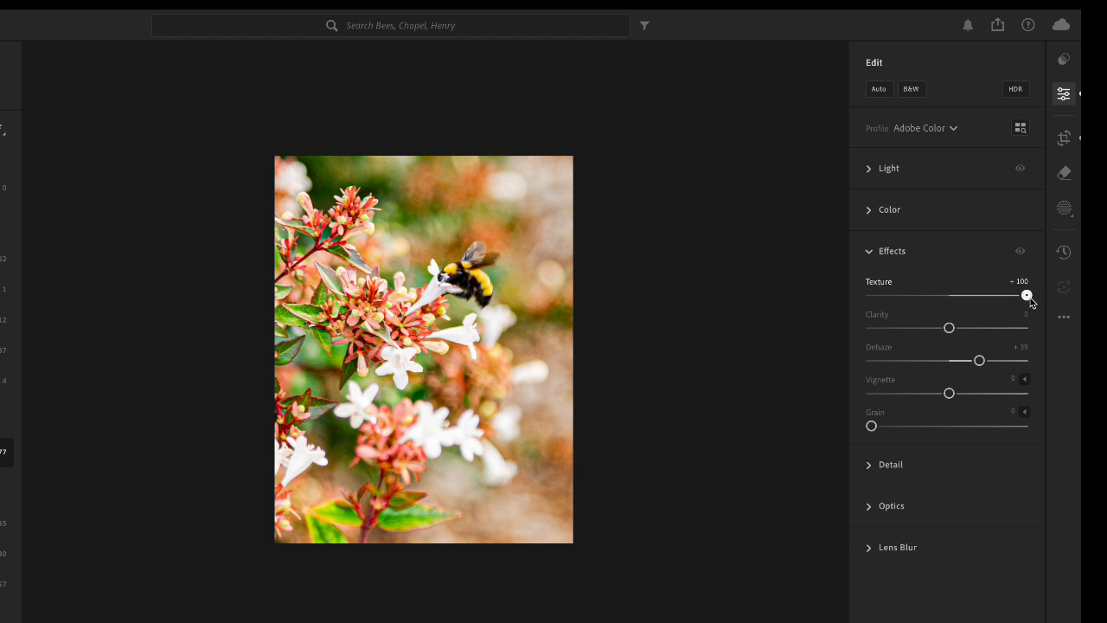
{"action": "left_click_drag", "start_coordinate": [1031, 302], "coordinate": [867, 296]}
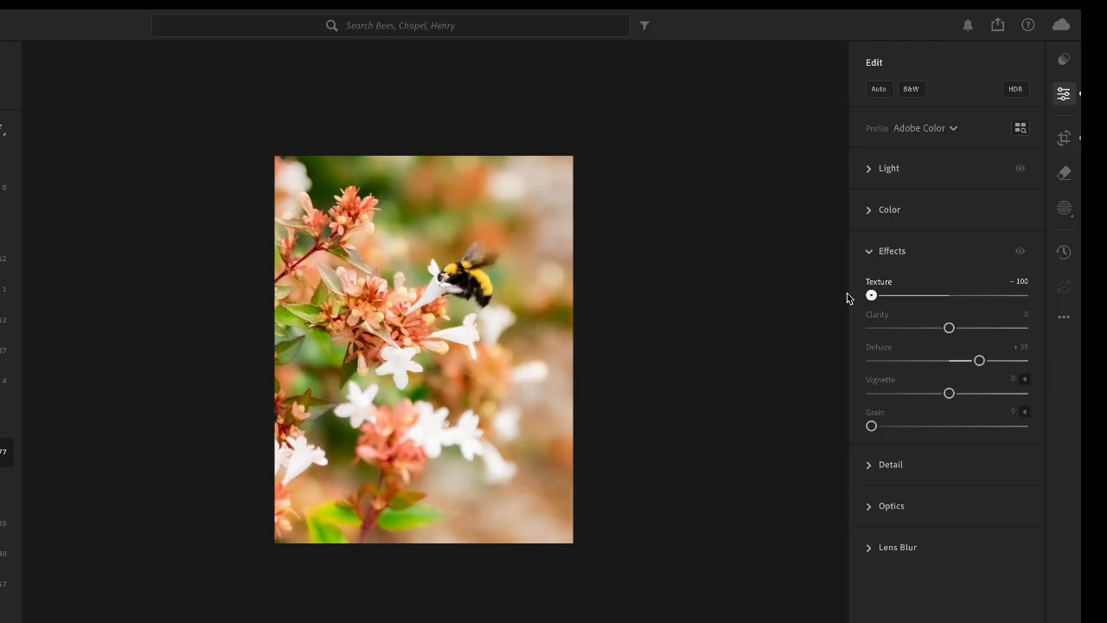
{"action": "left_click_drag", "start_coordinate": [847, 298], "coordinate": [955, 303]}
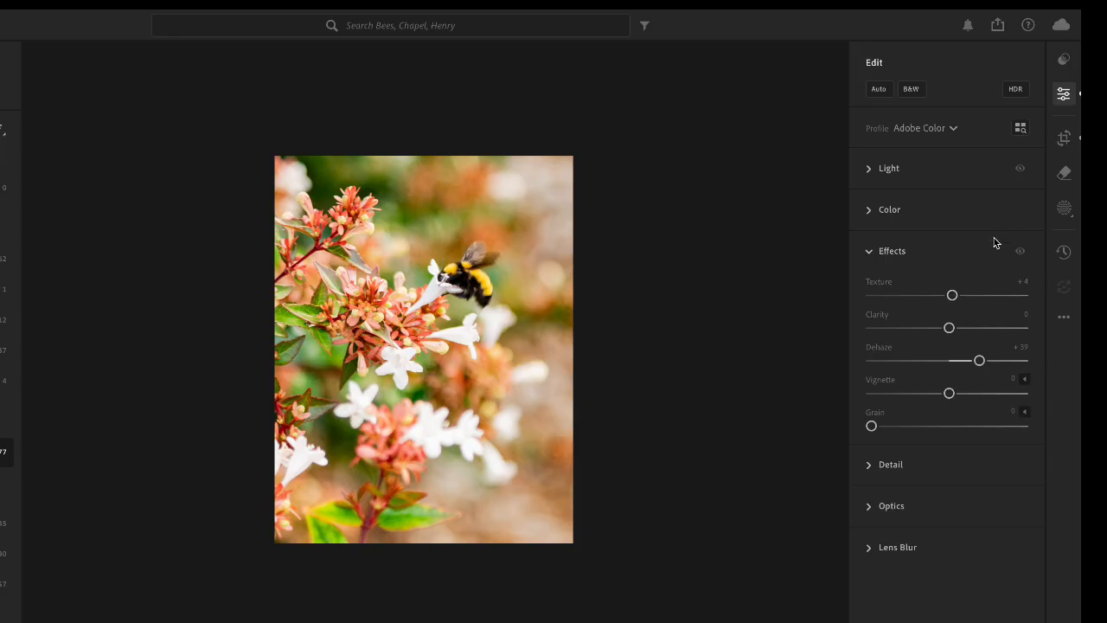
- Try an automatic subject mask on the photo and delete it
{"action": "left_click", "coordinate": [1064, 210]}
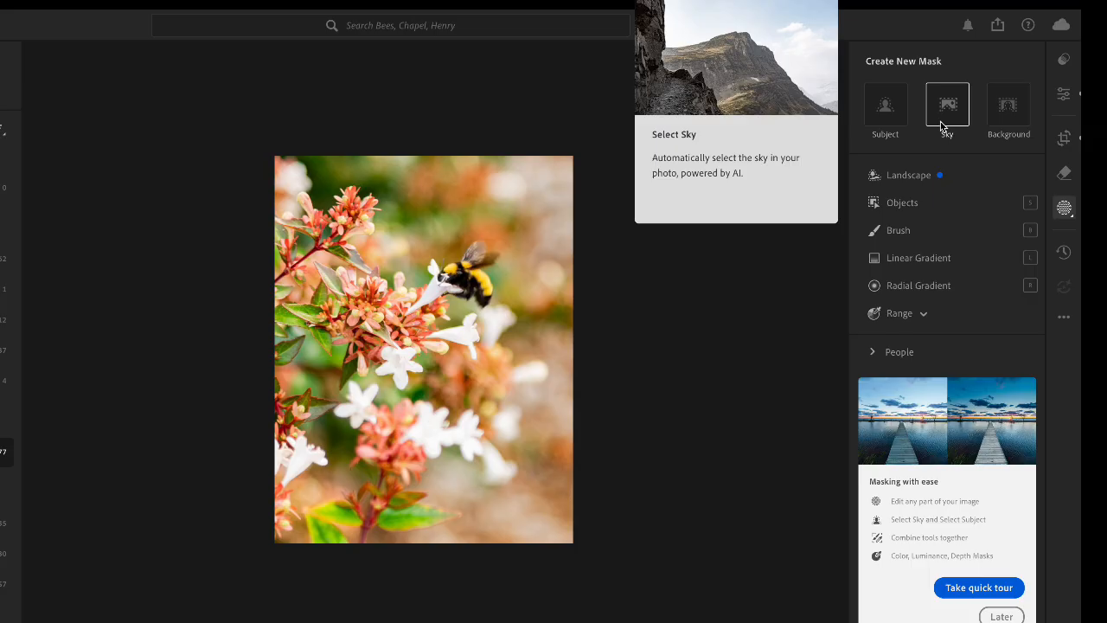
{"action": "left_click", "coordinate": [882, 109]}
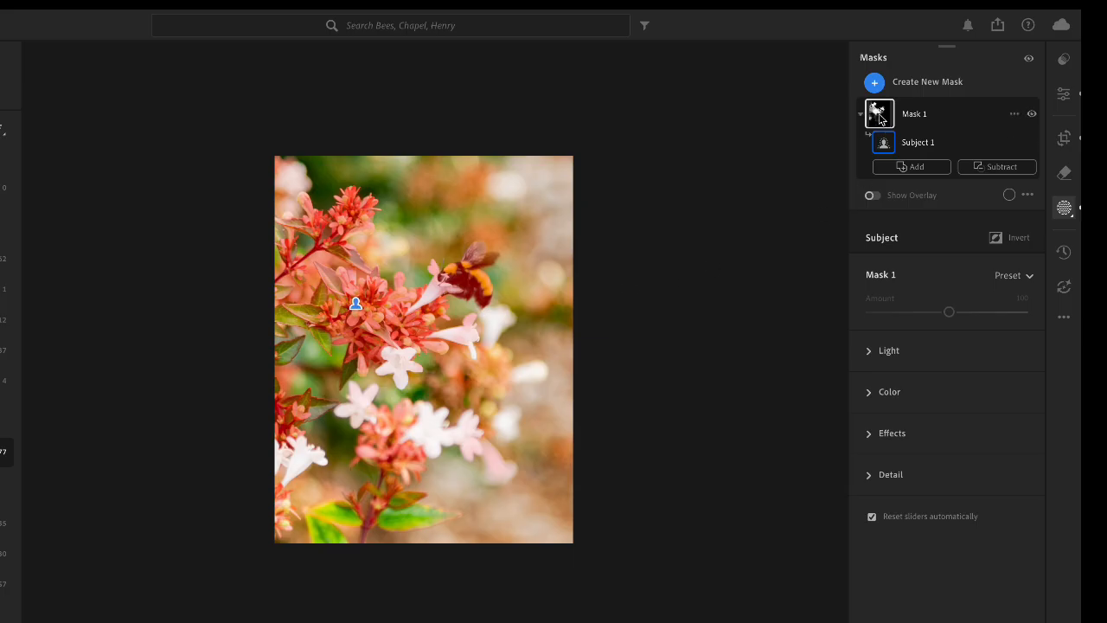
{"action": "left_click", "coordinate": [880, 117]}
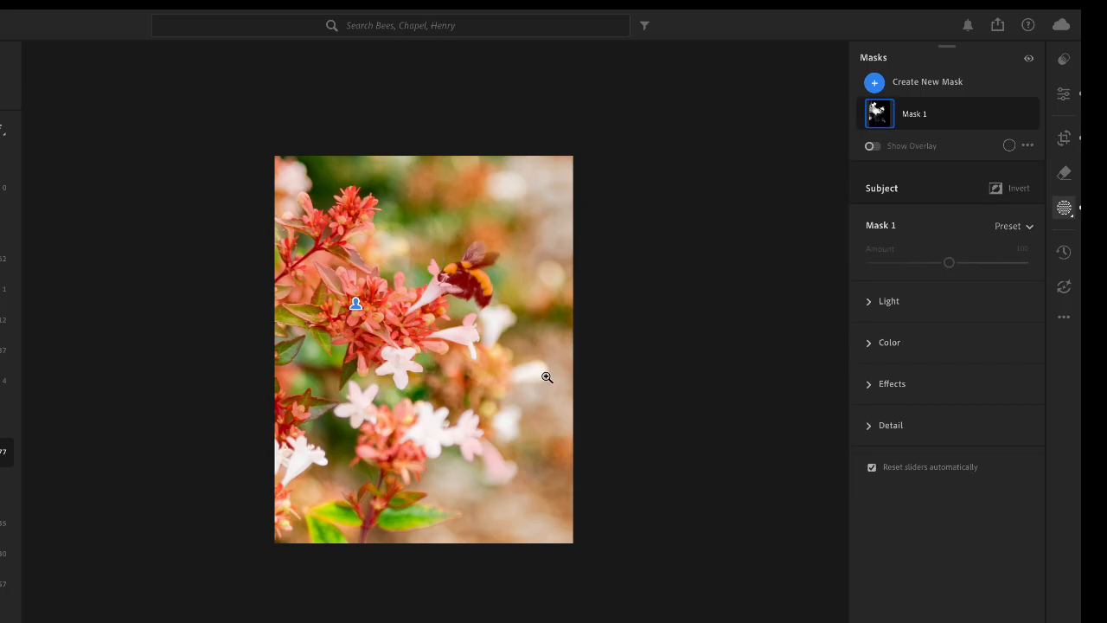
{"action": "key", "text": "Delete"}
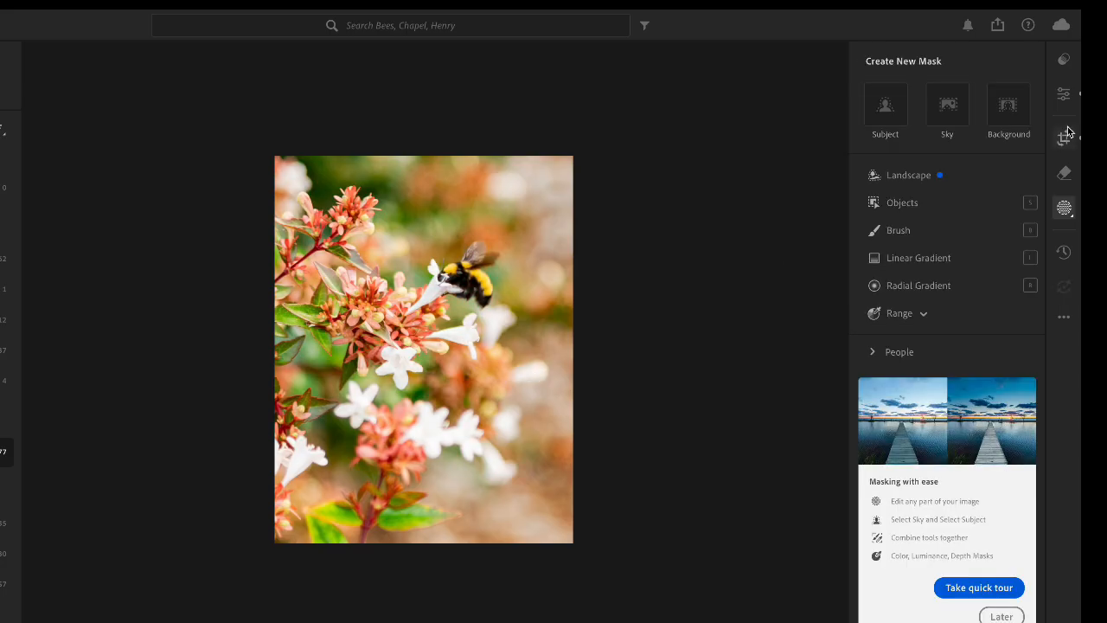
- Paint a new brush mask over the bee and the white flower beside it, refining its edges with a size 9 brush
{"action": "left_click", "coordinate": [898, 229]}
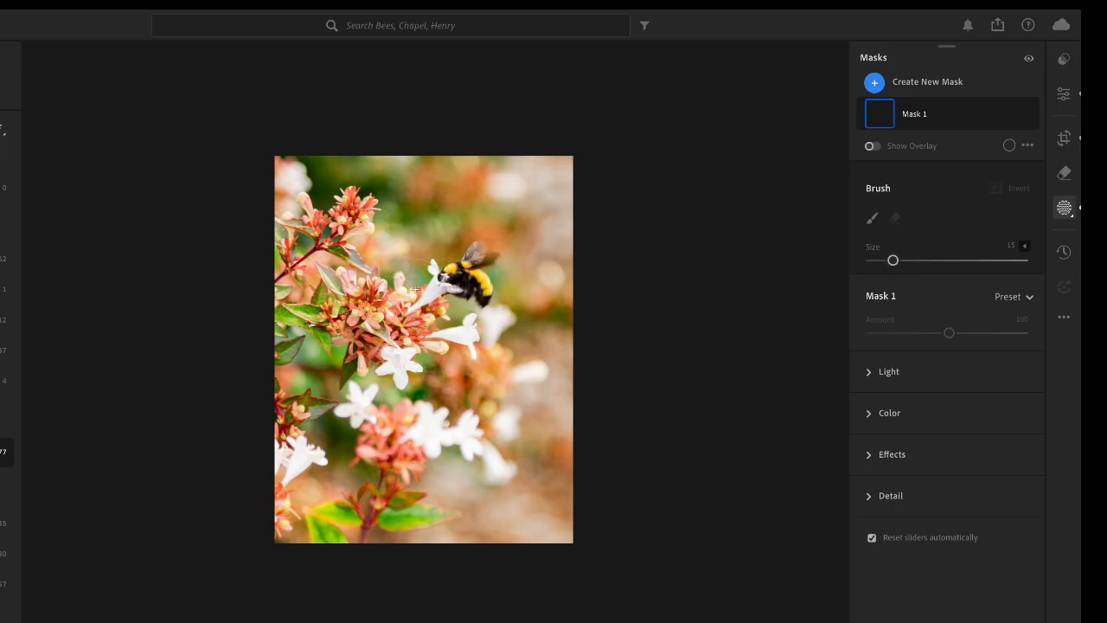
{"action": "mouse_move", "coordinate": [463, 278]}
{"action": "left_mouse_down"}
{"action": "mouse_move", "coordinate": [446, 275]}
{"action": "mouse_move", "coordinate": [471, 290]}
{"action": "mouse_move", "coordinate": [459, 273]}
{"action": "mouse_move", "coordinate": [488, 254]}
{"action": "mouse_move", "coordinate": [486, 294]}
{"action": "mouse_move", "coordinate": [454, 281]}
{"action": "mouse_move", "coordinate": [481, 297]}
{"action": "mouse_move", "coordinate": [468, 275]}
{"action": "mouse_move", "coordinate": [505, 254]}
{"action": "left_mouse_up"}
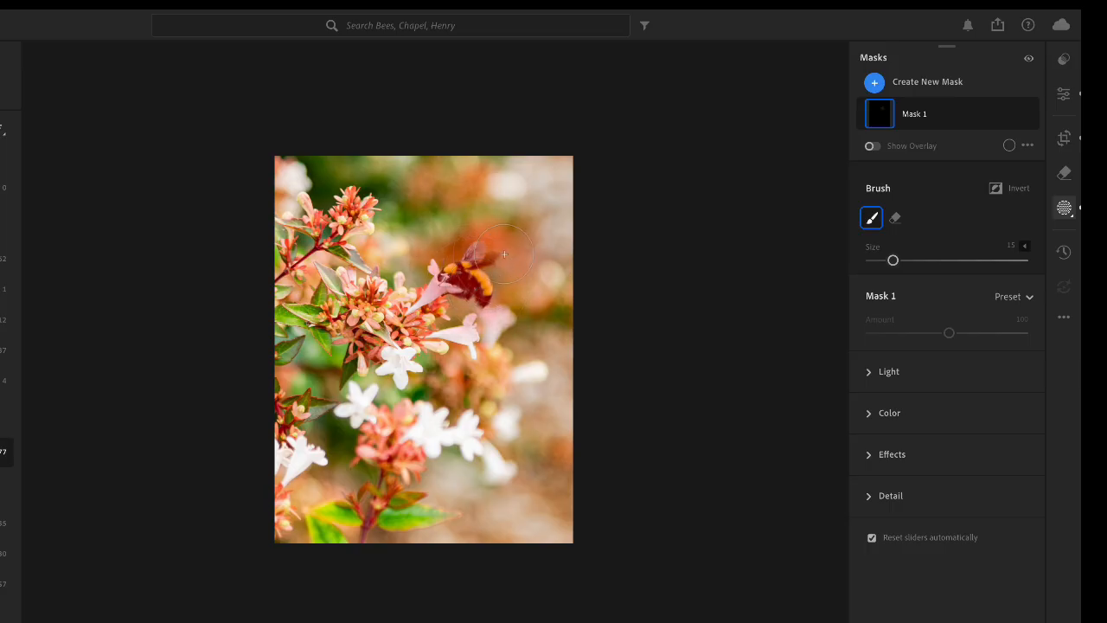
{"action": "left_click_drag", "start_coordinate": [457, 283], "coordinate": [460, 278]}
{"action": "key", "text": "bracketleft"}
{"action": "key", "text": "bracketleft"}
{"action": "key", "text": "bracketleft"}
{"action": "key", "text": "alt"}
{"action": "mouse_move", "coordinate": [495, 286]}
{"action": "left_mouse_down"}
{"action": "mouse_move", "coordinate": [507, 243]}
{"action": "mouse_move", "coordinate": [531, 274]}
{"action": "mouse_move", "coordinate": [490, 224]}
{"action": "mouse_move", "coordinate": [447, 232]}
{"action": "mouse_move", "coordinate": [518, 230]}
{"action": "mouse_move", "coordinate": [488, 221]}
{"action": "mouse_move", "coordinate": [516, 262]}
{"action": "mouse_move", "coordinate": [504, 297]}
{"action": "mouse_move", "coordinate": [531, 231]}
{"action": "mouse_move", "coordinate": [489, 224]}
{"action": "mouse_move", "coordinate": [419, 254]}
{"action": "mouse_move", "coordinate": [433, 247]}
{"action": "mouse_move", "coordinate": [443, 261]}
{"action": "mouse_move", "coordinate": [503, 228]}
{"action": "left_mouse_up"}
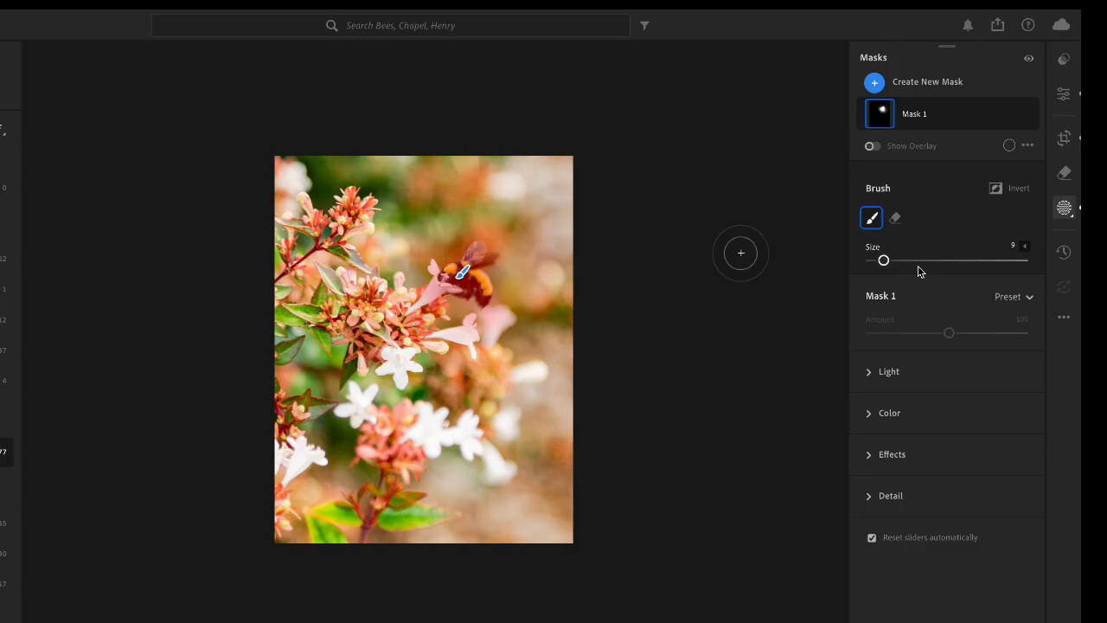
- Set the bee mask's Clarity to +38 and Sharpness to +55, and raise its Texture
{"action": "left_click", "coordinate": [870, 458]}
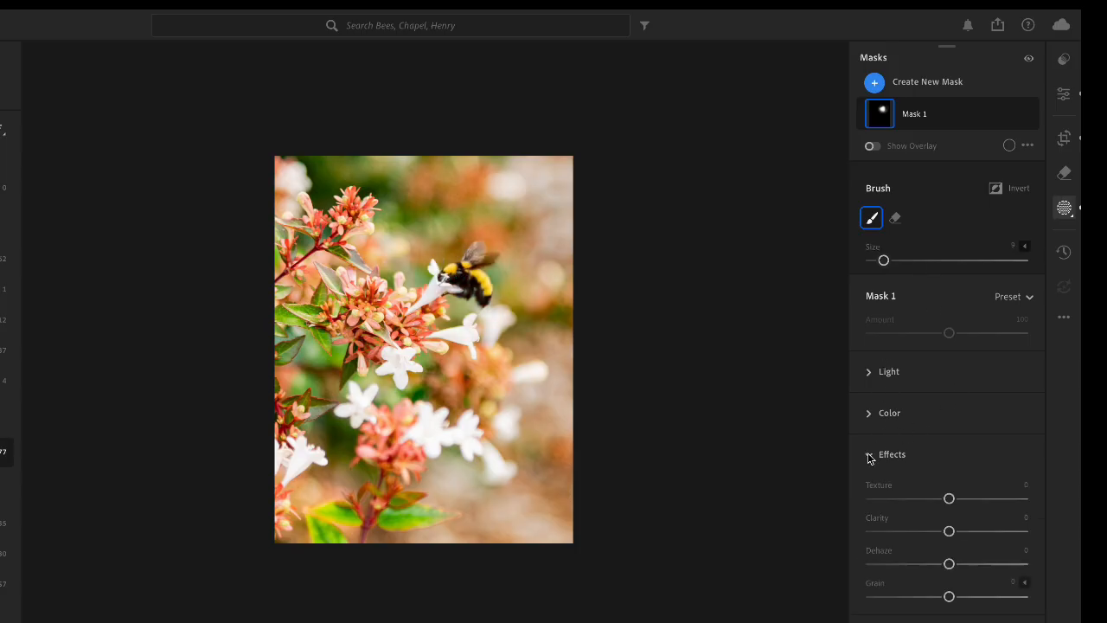
{"action": "left_click_drag", "start_coordinate": [950, 532], "coordinate": [982, 542]}
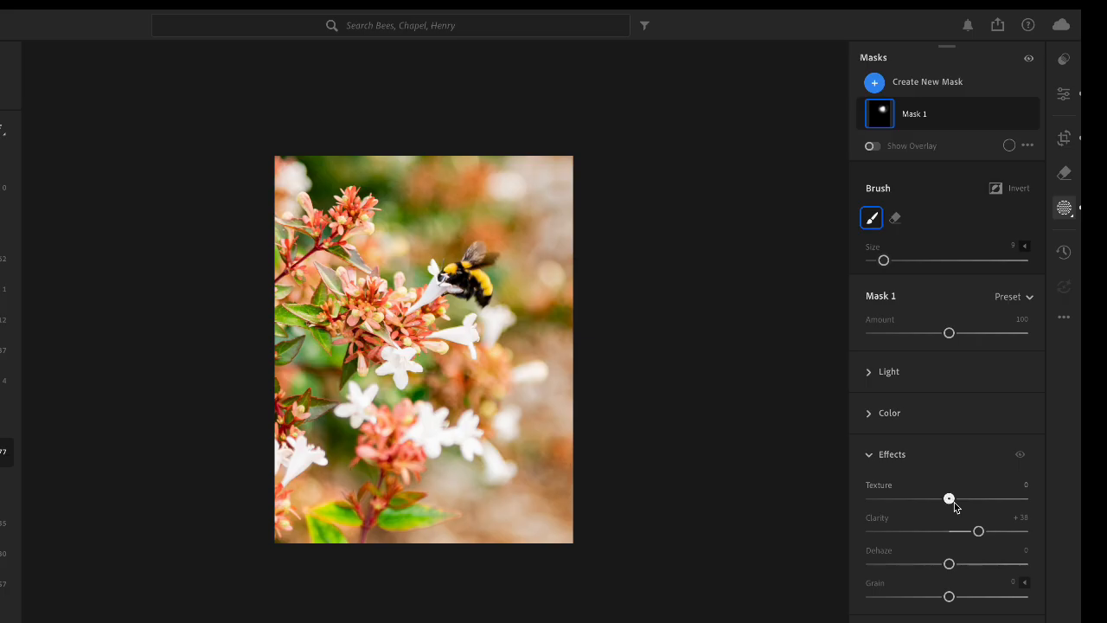
{"action": "left_click_drag", "start_coordinate": [954, 502], "coordinate": [993, 506]}
{"action": "left_click", "coordinate": [899, 622]}
{"action": "left_click", "coordinate": [951, 542]}
{"action": "left_click_drag", "start_coordinate": [951, 544], "coordinate": [987, 547]}
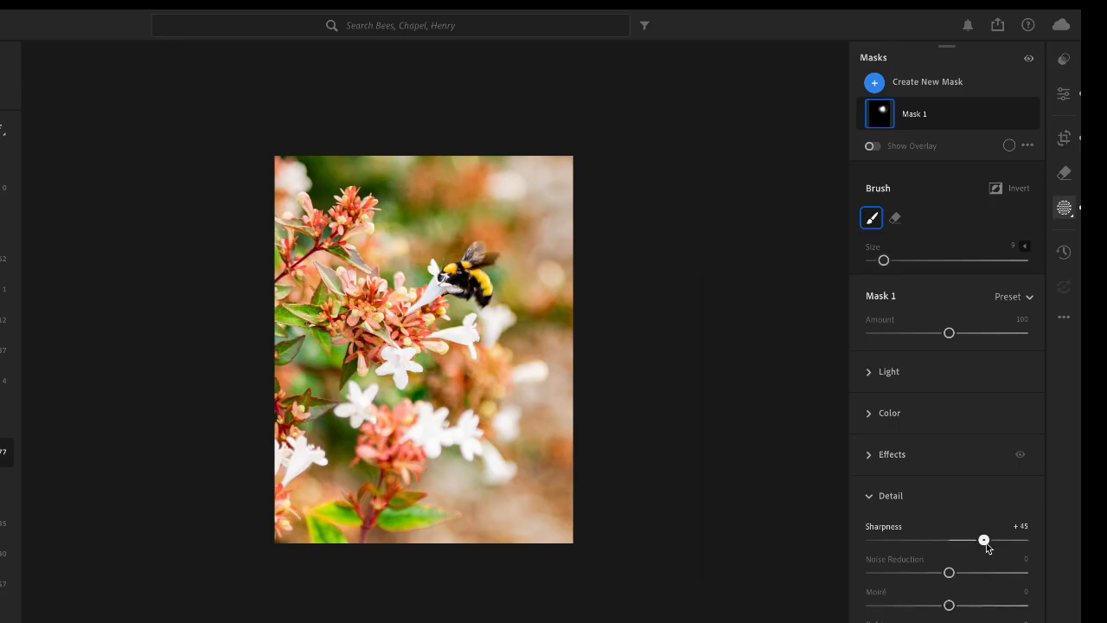
{"action": "left_click_drag", "start_coordinate": [996, 547], "coordinate": [995, 552]}
- Duplicate and invert the bee mask to cover the rest of the photo, and expand the inverted copy
{"action": "left_click", "coordinate": [940, 122]}
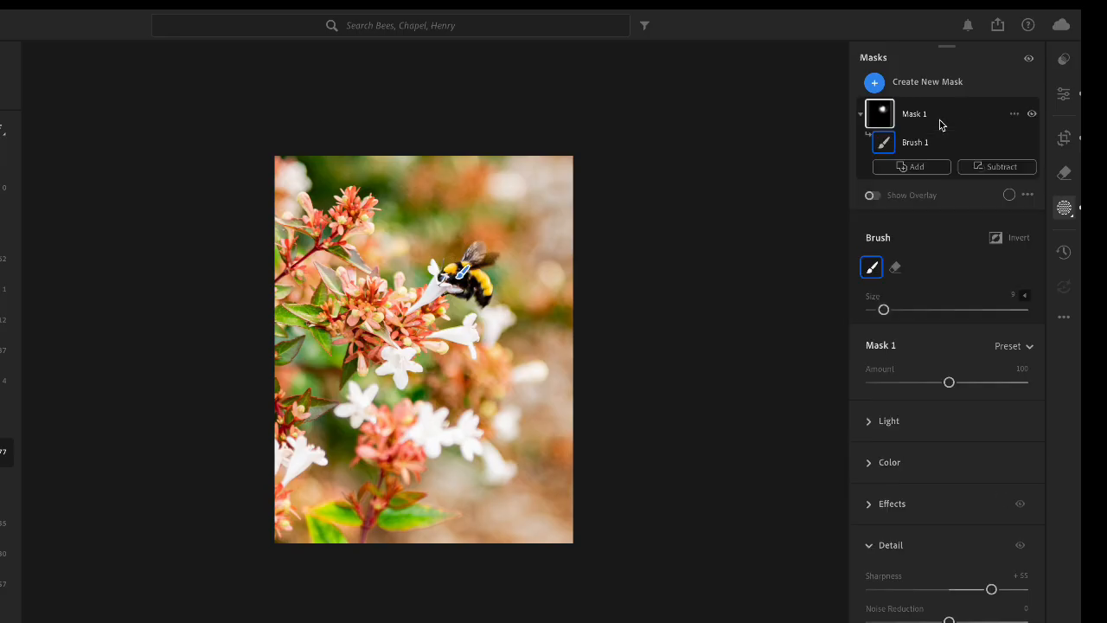
{"action": "left_click", "coordinate": [935, 115]}
{"action": "right_click", "coordinate": [935, 116]}
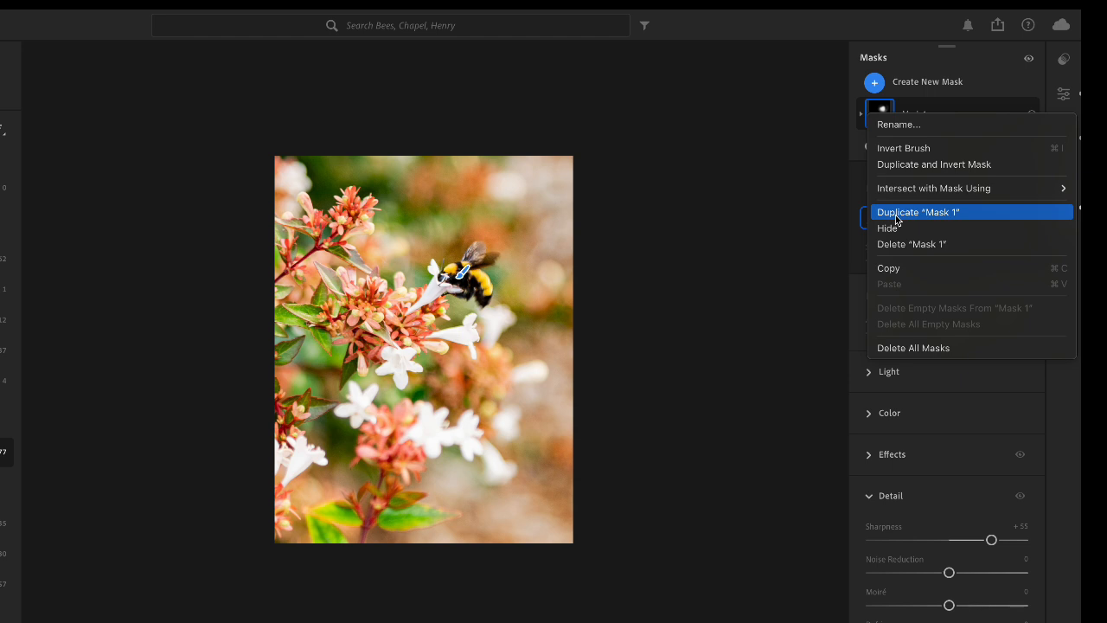
{"action": "left_click", "coordinate": [924, 173]}
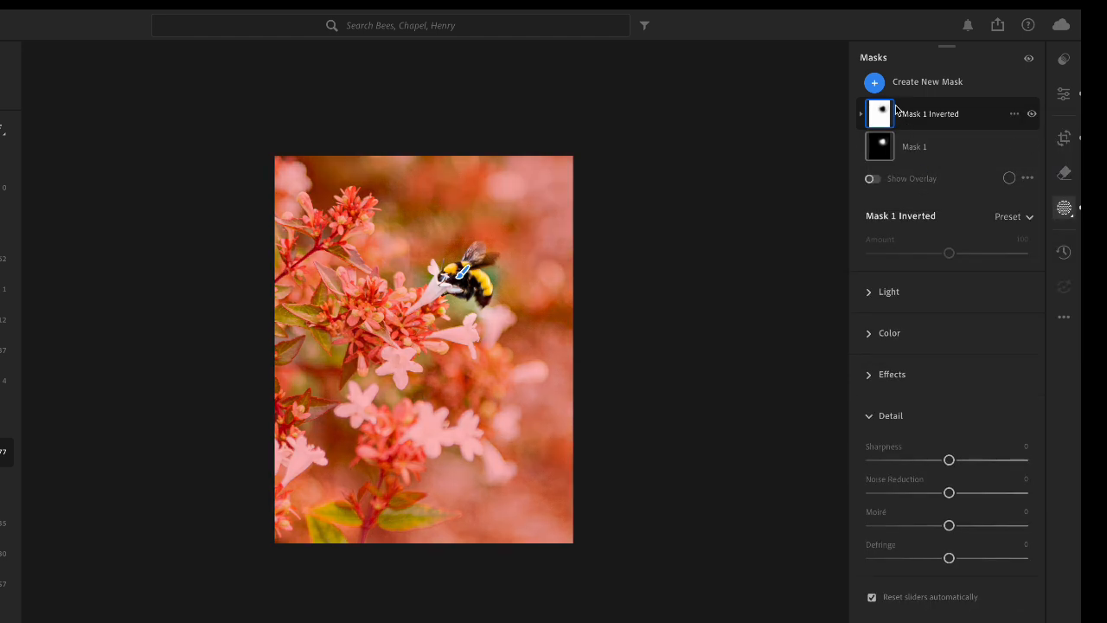
{"action": "left_click", "coordinate": [924, 114]}
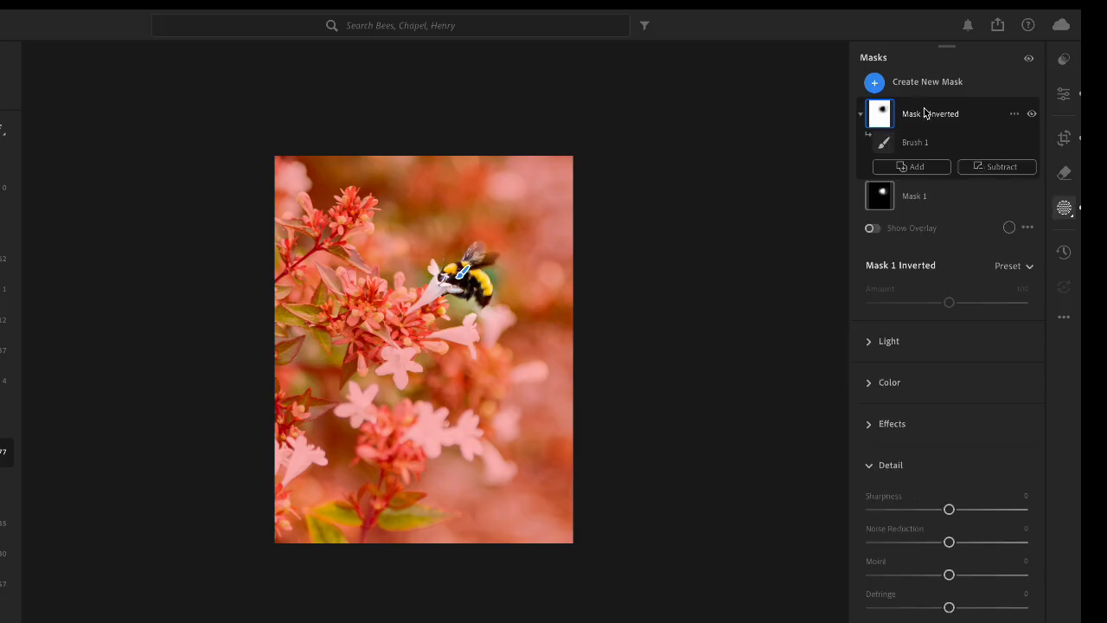
- Soften the area around the bee by setting the inverted mask's Texture to -29 and Clarity to -66
{"action": "left_click", "coordinate": [1012, 531]}
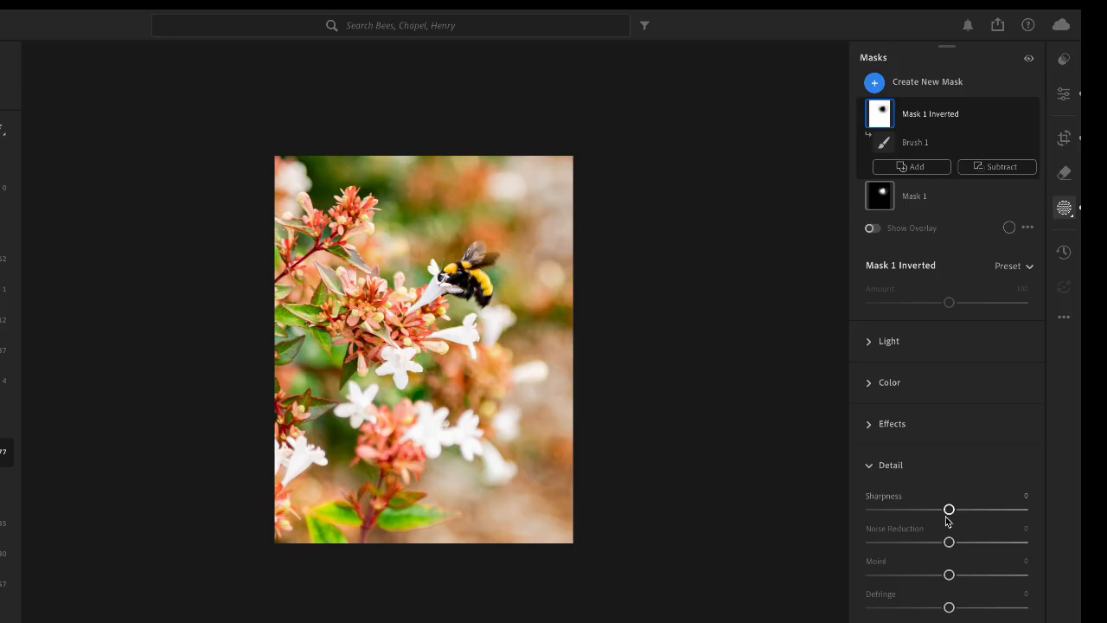
{"action": "left_click", "coordinate": [870, 424]}
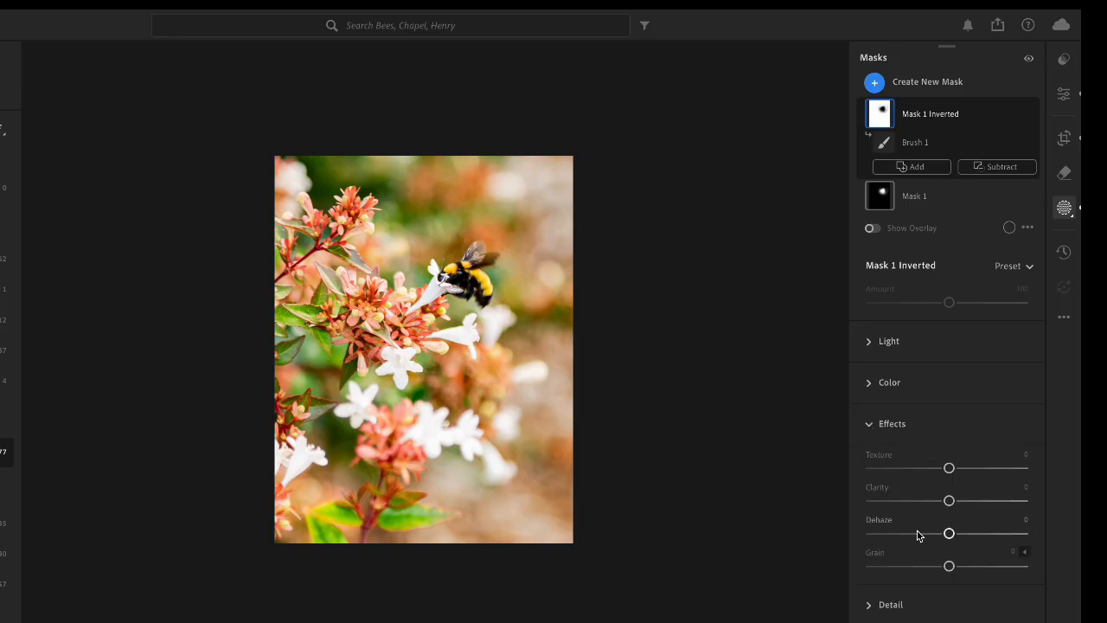
{"action": "left_click_drag", "start_coordinate": [948, 502], "coordinate": [905, 525]}
{"action": "left_click_drag", "start_coordinate": [952, 471], "coordinate": [887, 482]}
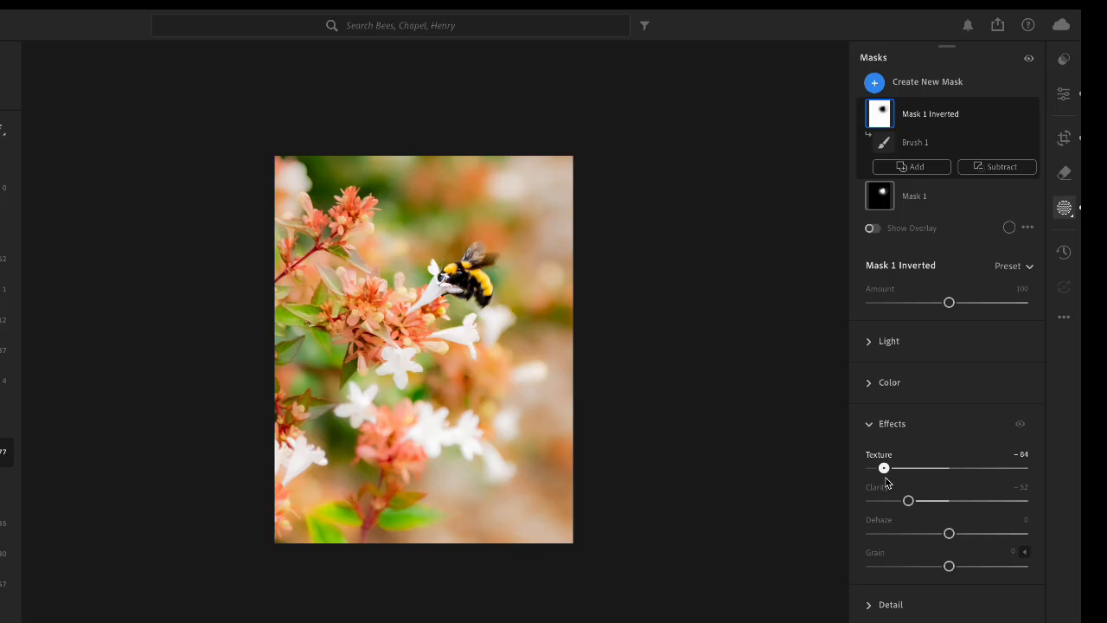
{"action": "left_click_drag", "start_coordinate": [886, 482], "coordinate": [899, 507]}
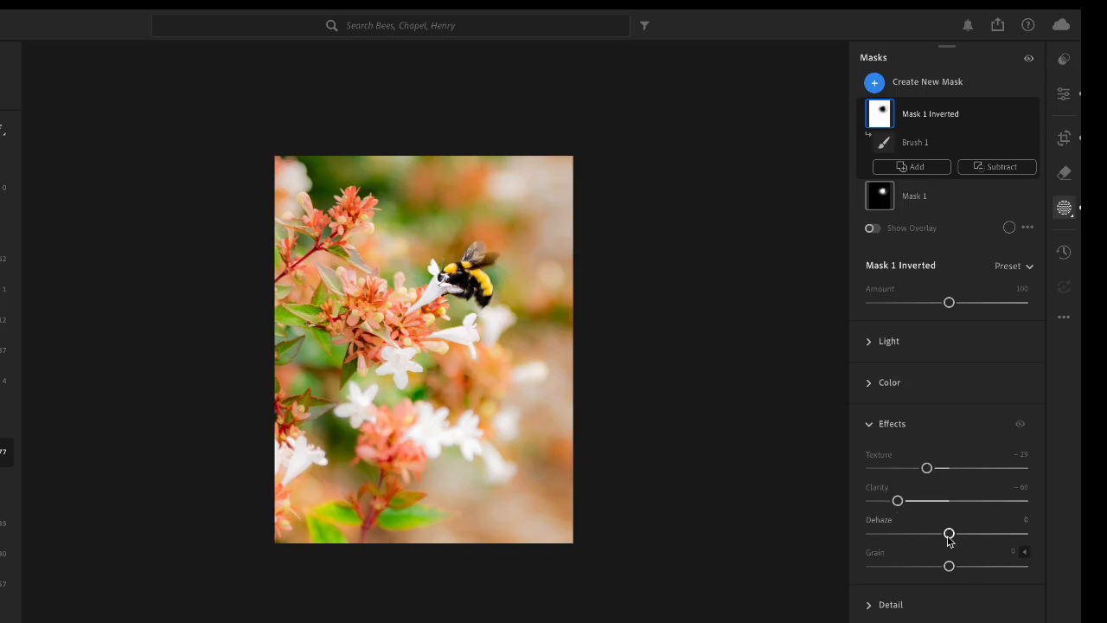
- Try Dehaze values from -36 up to +5 on the inverted background mask
{"action": "left_click_drag", "start_coordinate": [950, 535], "coordinate": [923, 540]}
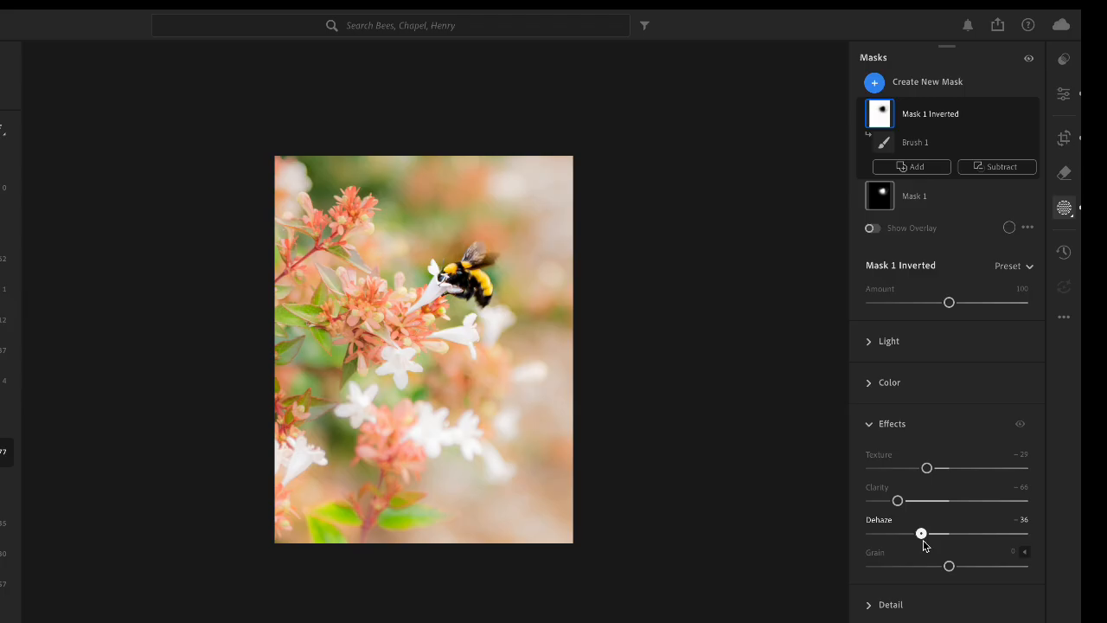
{"action": "mouse_move", "coordinate": [923, 541]}
{"action": "left_mouse_down"}
{"action": "mouse_move", "coordinate": [854, 548]}
{"action": "mouse_move", "coordinate": [923, 549]}
{"action": "left_mouse_up"}
{"action": "left_click_drag", "start_coordinate": [933, 549], "coordinate": [953, 555]}
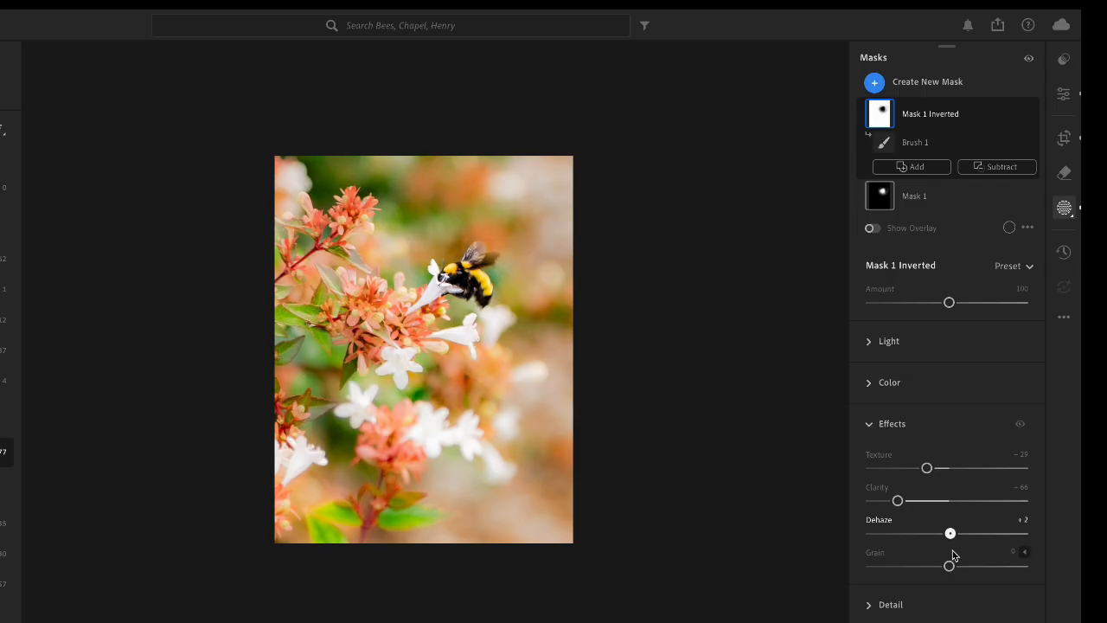
{"action": "left_click_drag", "start_coordinate": [954, 554], "coordinate": [955, 555]}
- Try Shadows at +65 on the inverted background mask, and bring the value down to -2
{"action": "left_click", "coordinate": [867, 343]}
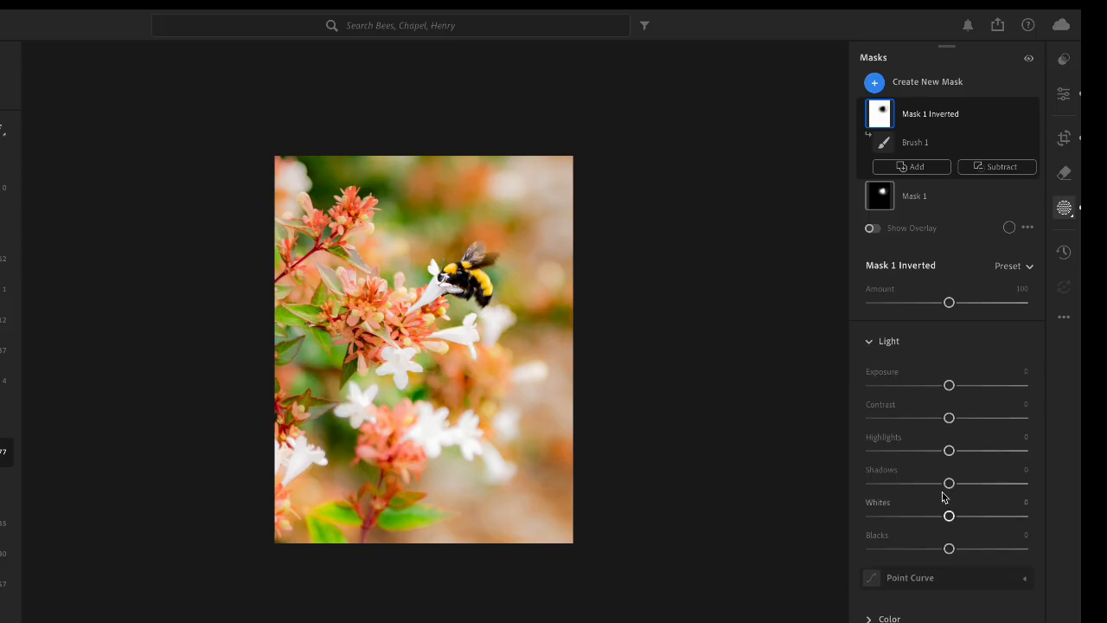
{"action": "left_click_drag", "start_coordinate": [951, 489], "coordinate": [1001, 493]}
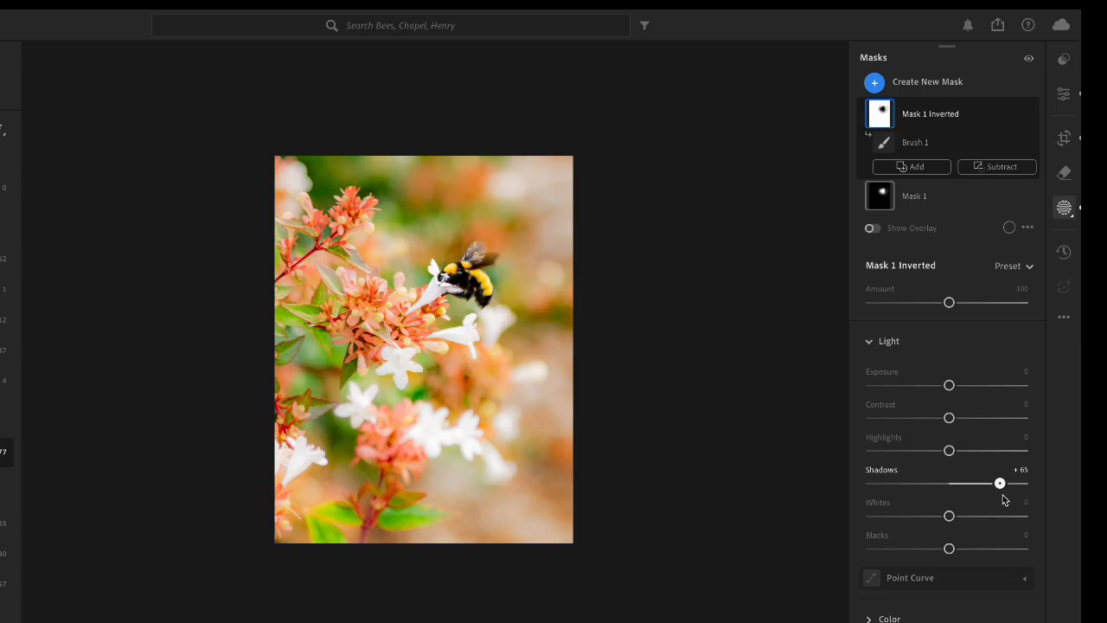
{"action": "left_click_drag", "start_coordinate": [1002, 494], "coordinate": [950, 491]}
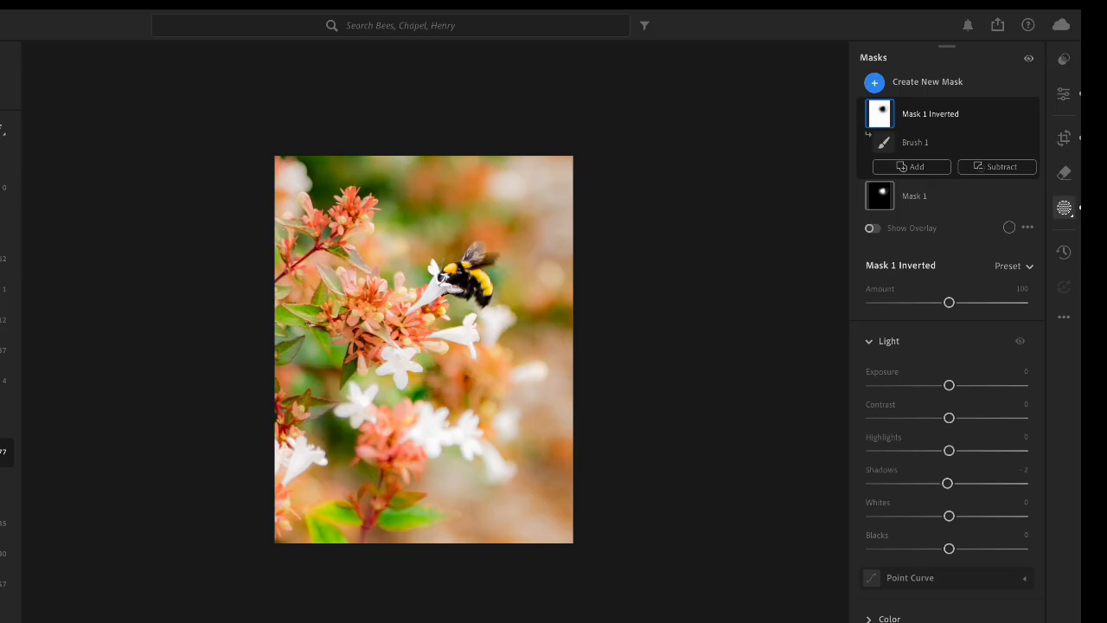
{"action": "left_click", "coordinate": [869, 341]}
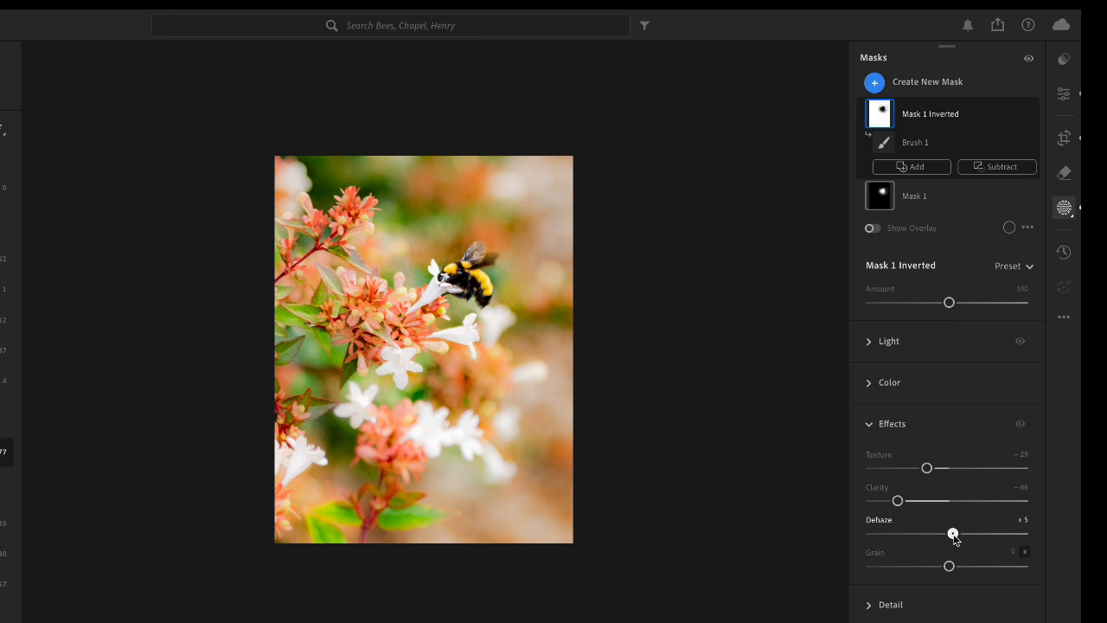
- Set the inverted background mask's Dehaze to -6
{"action": "left_click_drag", "start_coordinate": [954, 537], "coordinate": [946, 538]}
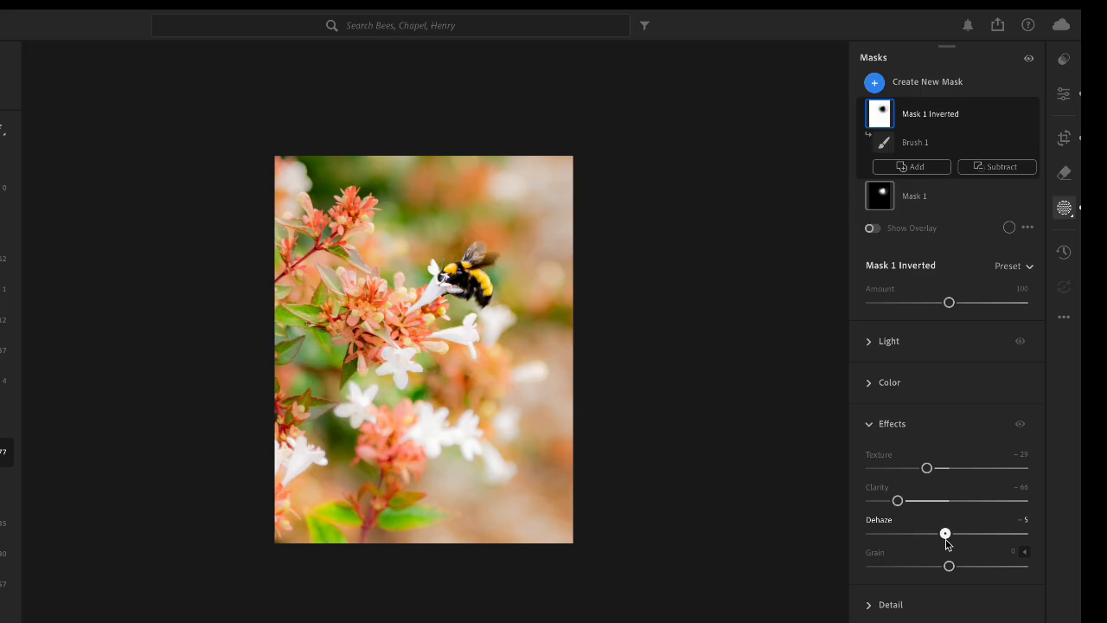
{"action": "left_click_drag", "start_coordinate": [946, 538], "coordinate": [944, 539]}
{"action": "left_click", "coordinate": [870, 605]}
{"action": "left_click", "coordinate": [869, 464]}
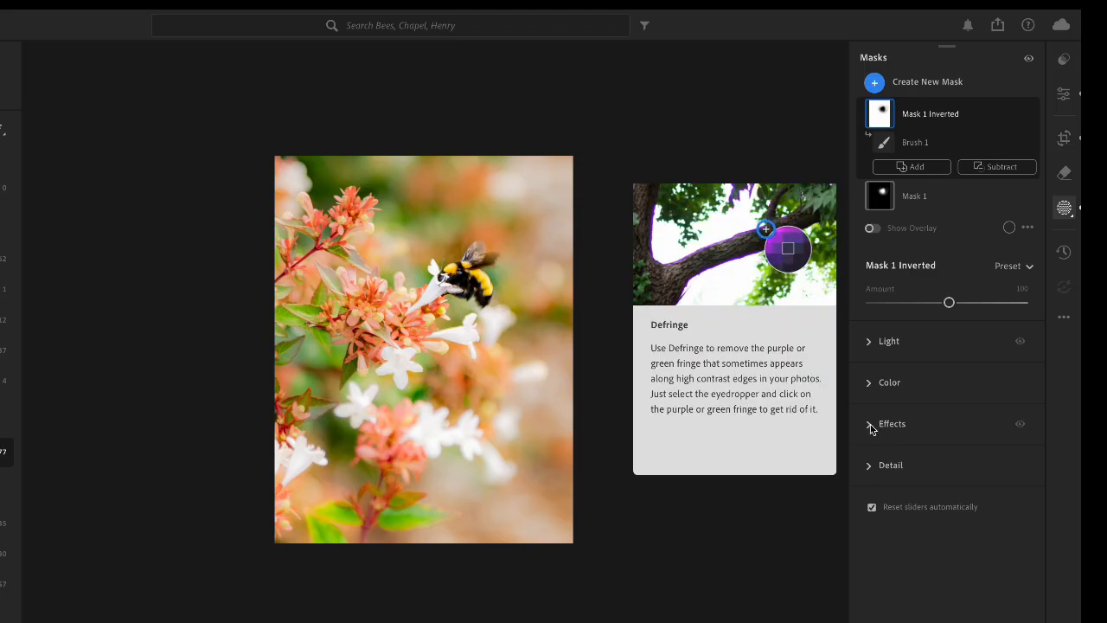
{"action": "left_click", "coordinate": [870, 424]}
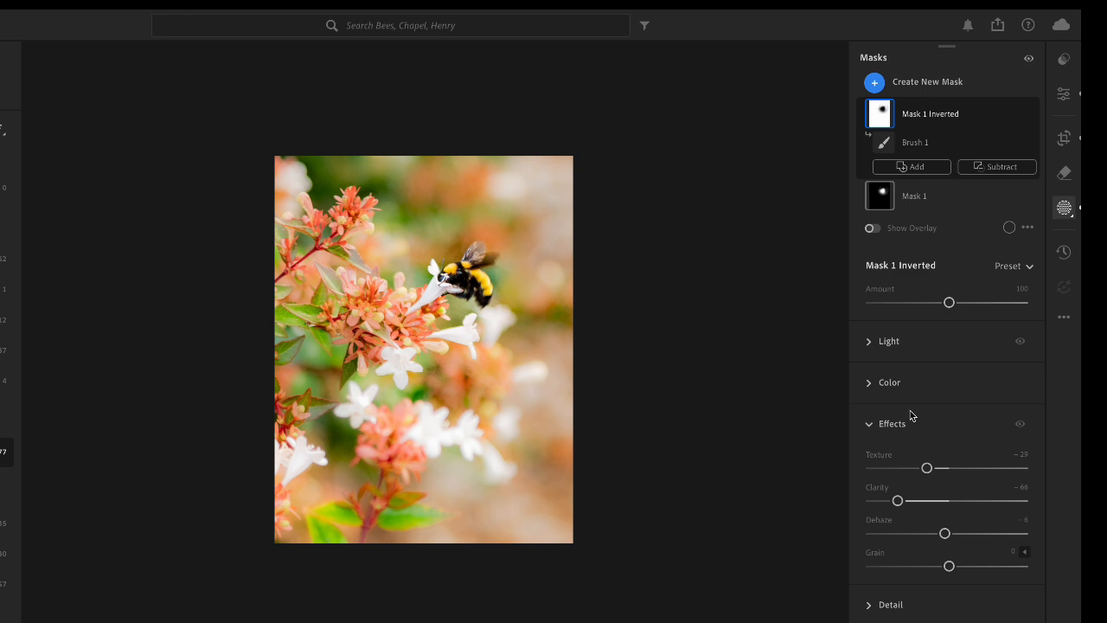
- Return to the whole-photo adjustments, try Dehaze at +13, and set it to +43
{"action": "key", "text": "e"}
{"action": "left_click", "coordinate": [868, 260]}
{"action": "left_click", "coordinate": [868, 261]}
{"action": "left_click", "coordinate": [868, 260]}
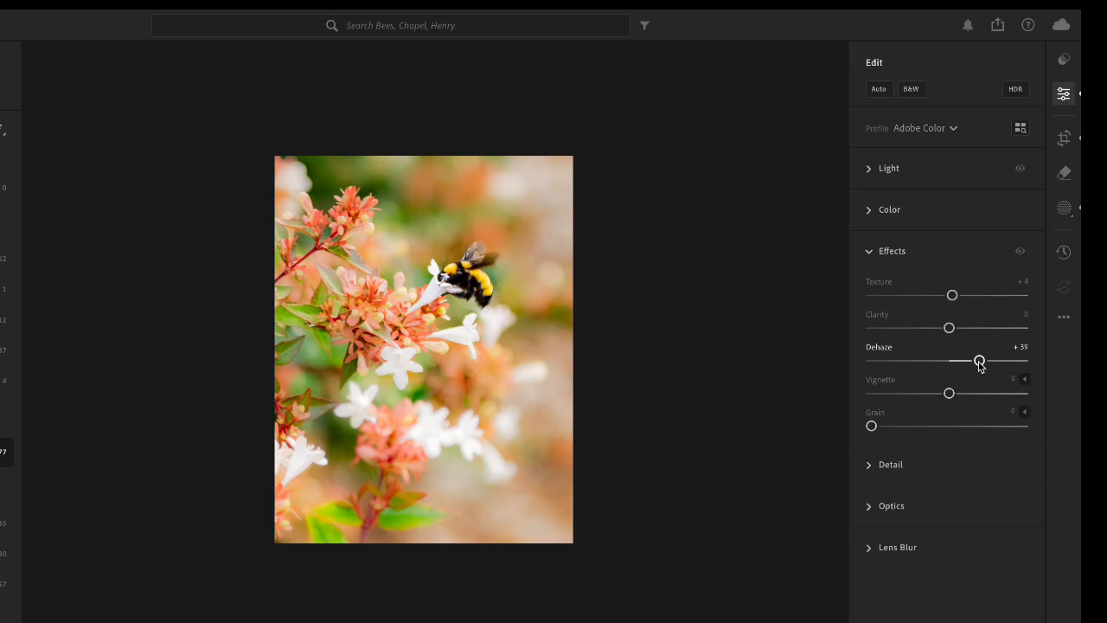
{"action": "left_click_drag", "start_coordinate": [979, 365], "coordinate": [958, 374]}
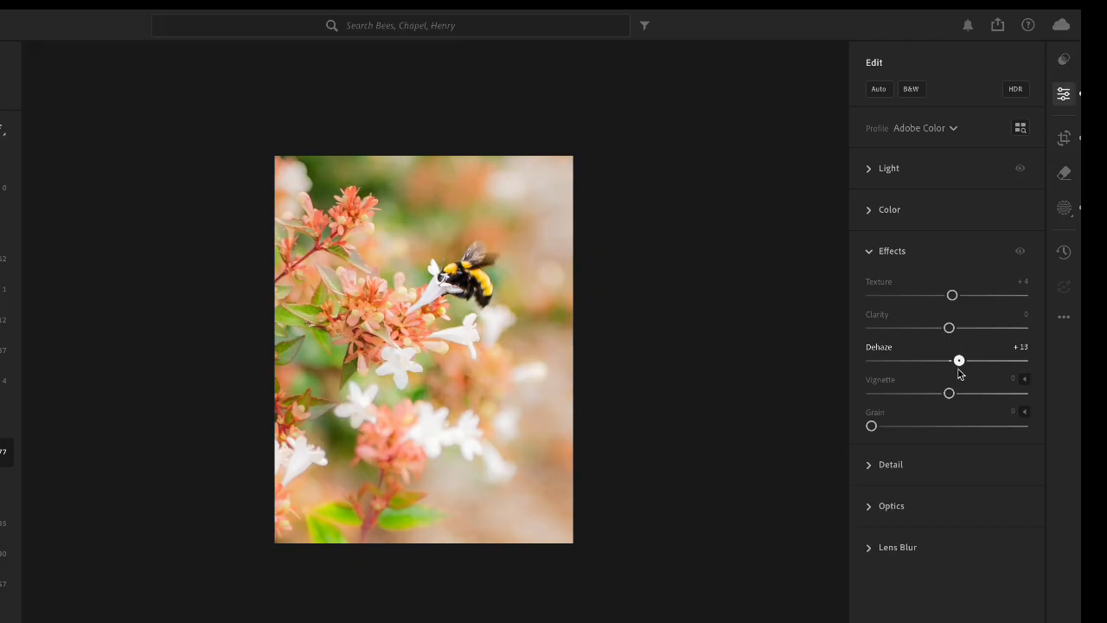
{"action": "mouse_move", "coordinate": [959, 374]}
{"action": "left_mouse_down"}
{"action": "mouse_move", "coordinate": [896, 379]}
{"action": "mouse_move", "coordinate": [978, 377]}
{"action": "left_mouse_up"}
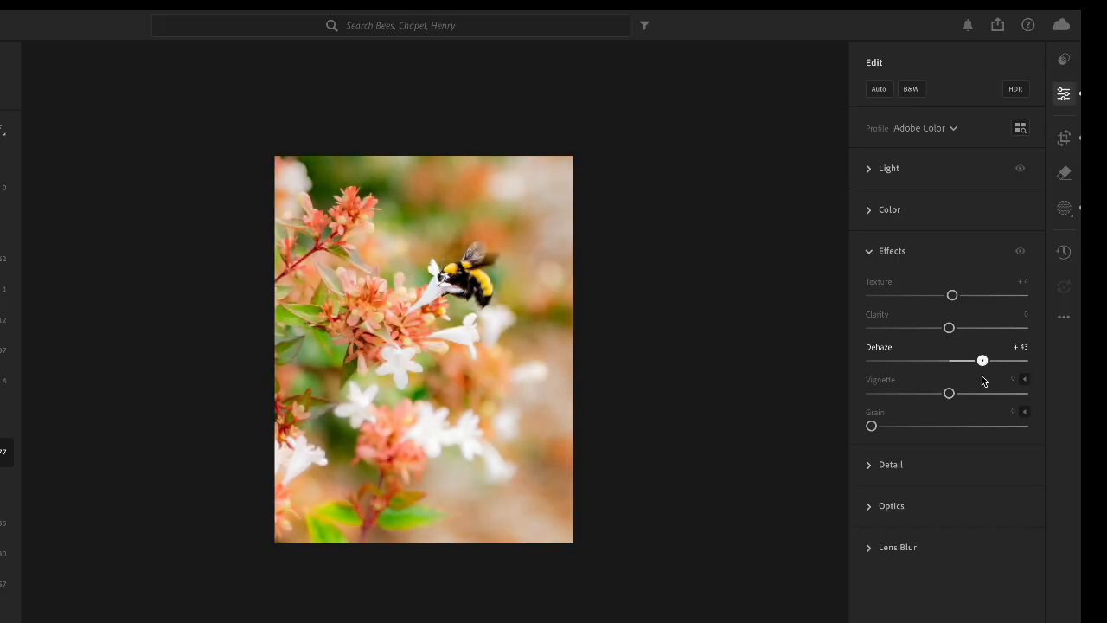
- Set the whole photo's Dehaze to +51, and try a Vignette of -36 before lightening the edges to about +28
{"action": "left_click_drag", "start_coordinate": [982, 376], "coordinate": [954, 370]}
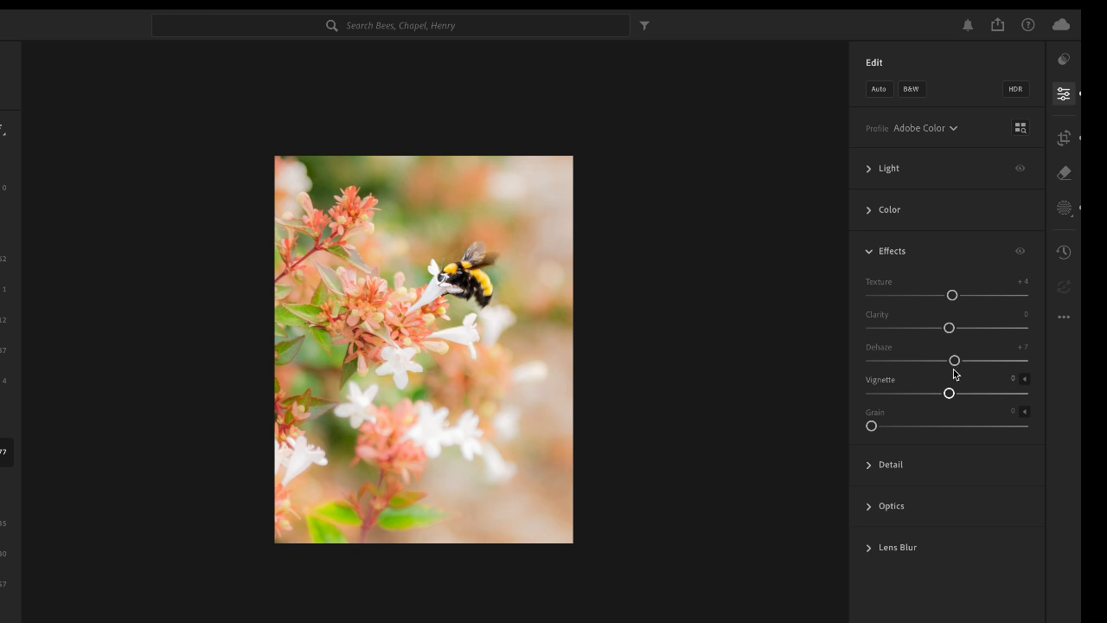
{"action": "left_click_drag", "start_coordinate": [956, 362], "coordinate": [991, 365]}
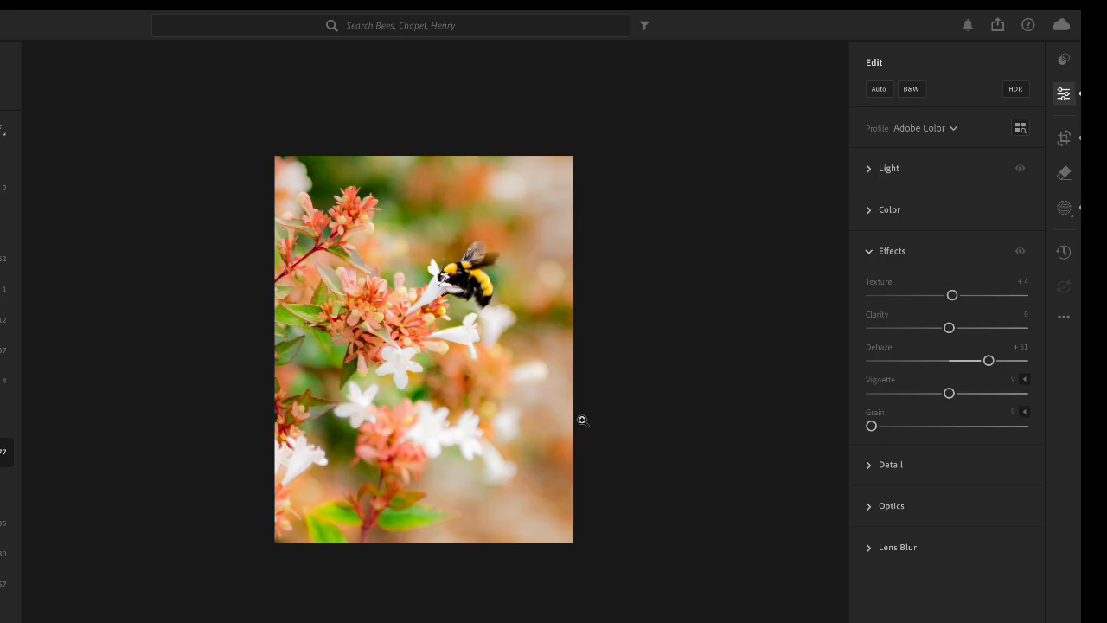
{"action": "left_click_drag", "start_coordinate": [950, 395], "coordinate": [922, 398]}
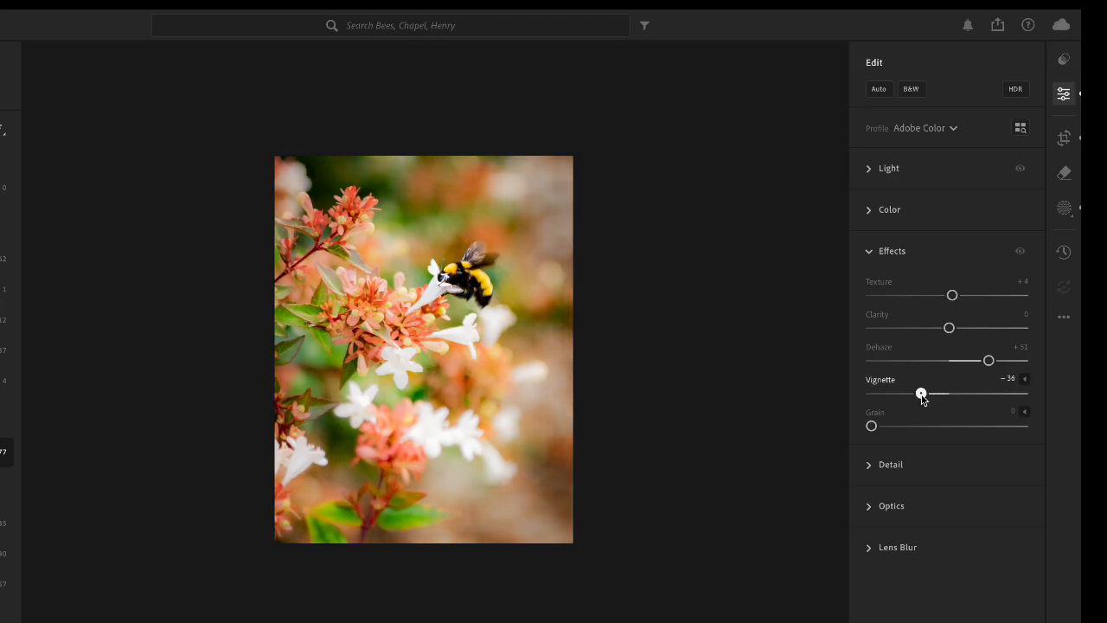
{"action": "left_click_drag", "start_coordinate": [922, 398], "coordinate": [973, 401]}
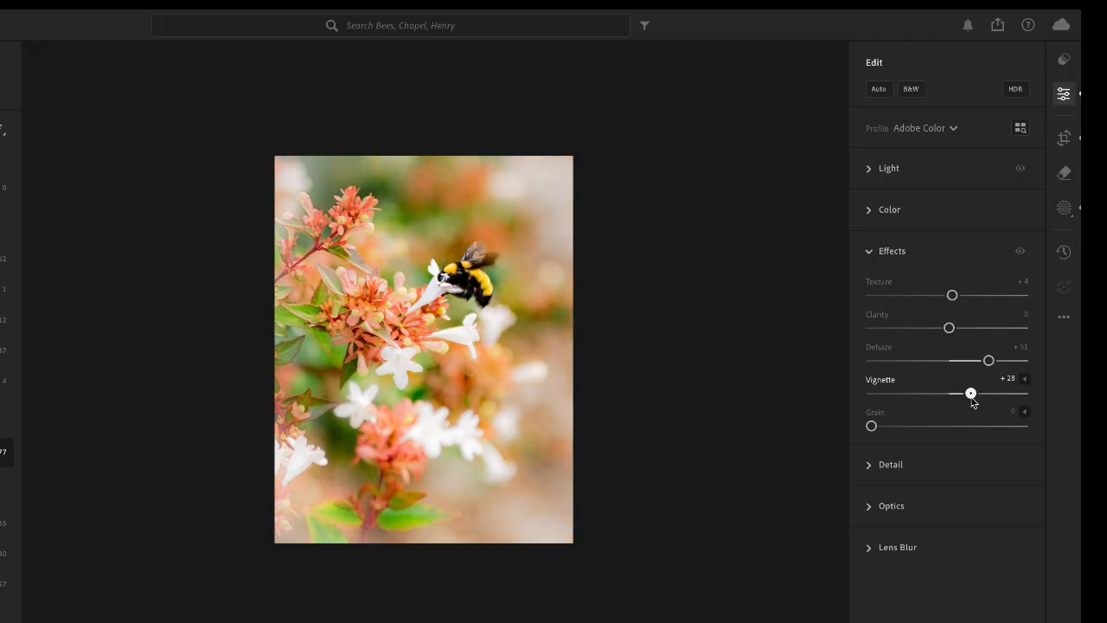
{"action": "left_click_drag", "start_coordinate": [973, 401], "coordinate": [974, 403]}
{"action": "left_click_drag", "start_coordinate": [973, 403], "coordinate": [972, 403]}
- Create a new brush mask and paint over the dark patches beside the lower-left blossoms and beside the top blossom
{"action": "left_click", "coordinate": [1063, 210]}
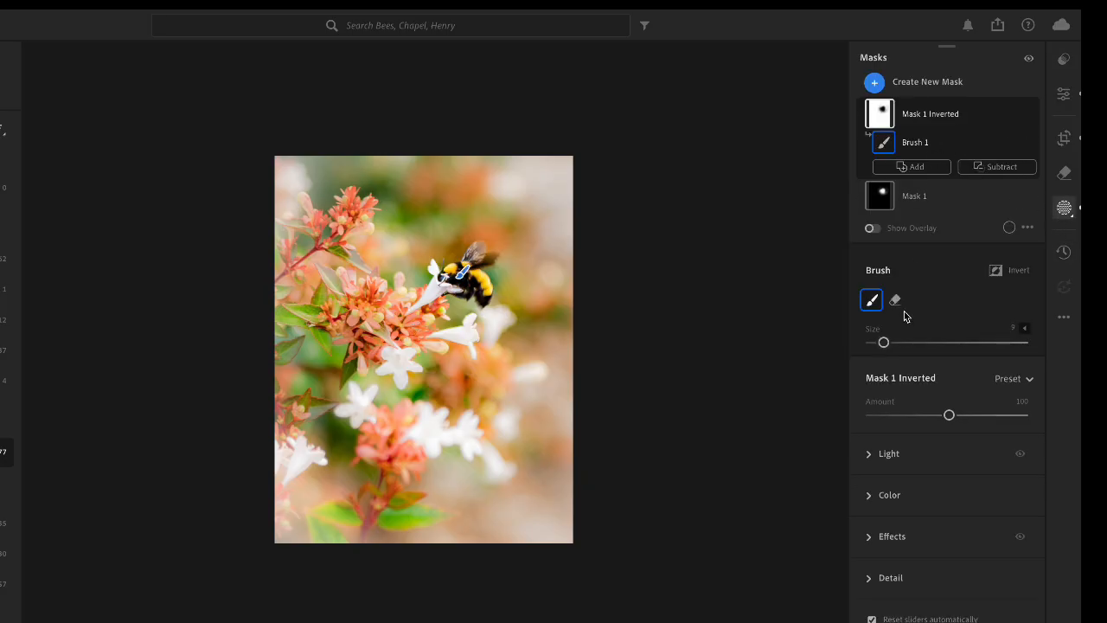
{"action": "left_click", "coordinate": [878, 87]}
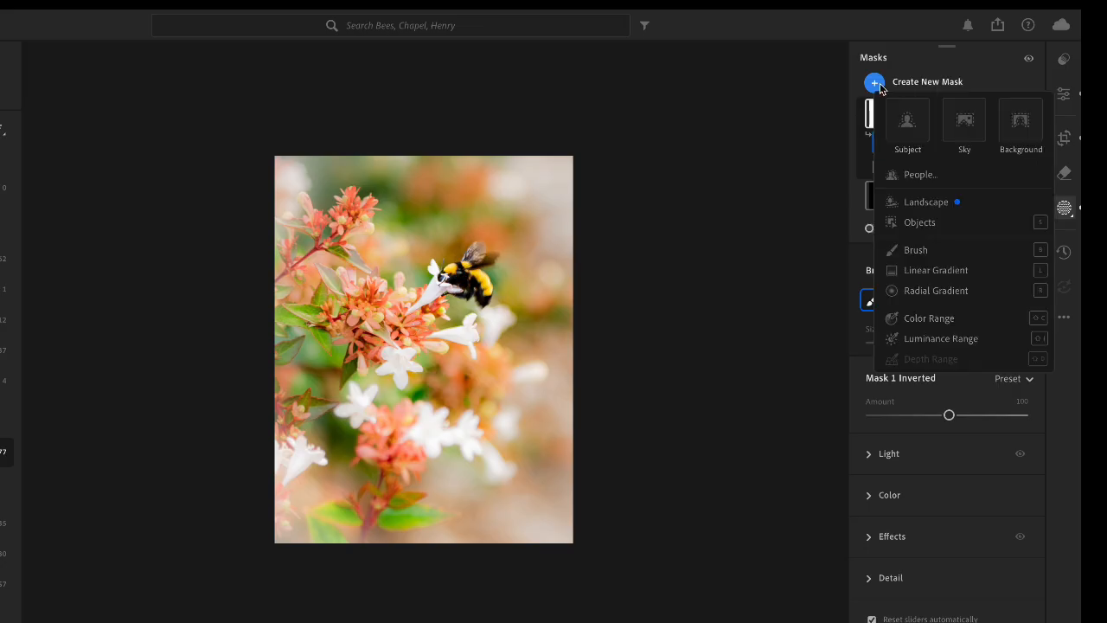
{"action": "left_click", "coordinate": [939, 251]}
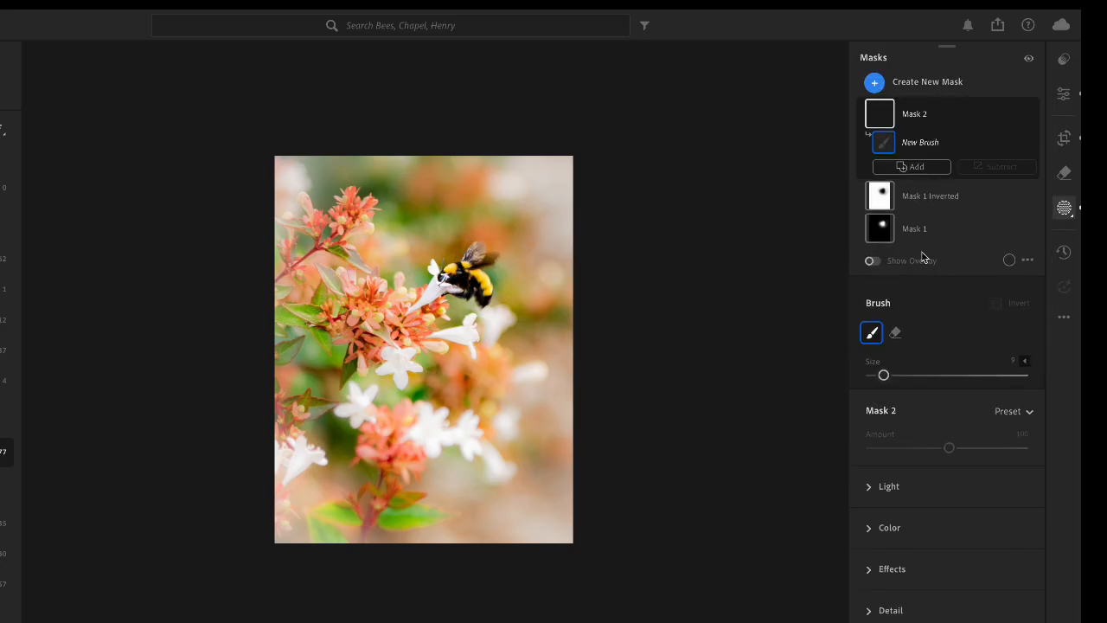
{"action": "left_click", "coordinate": [329, 443]}
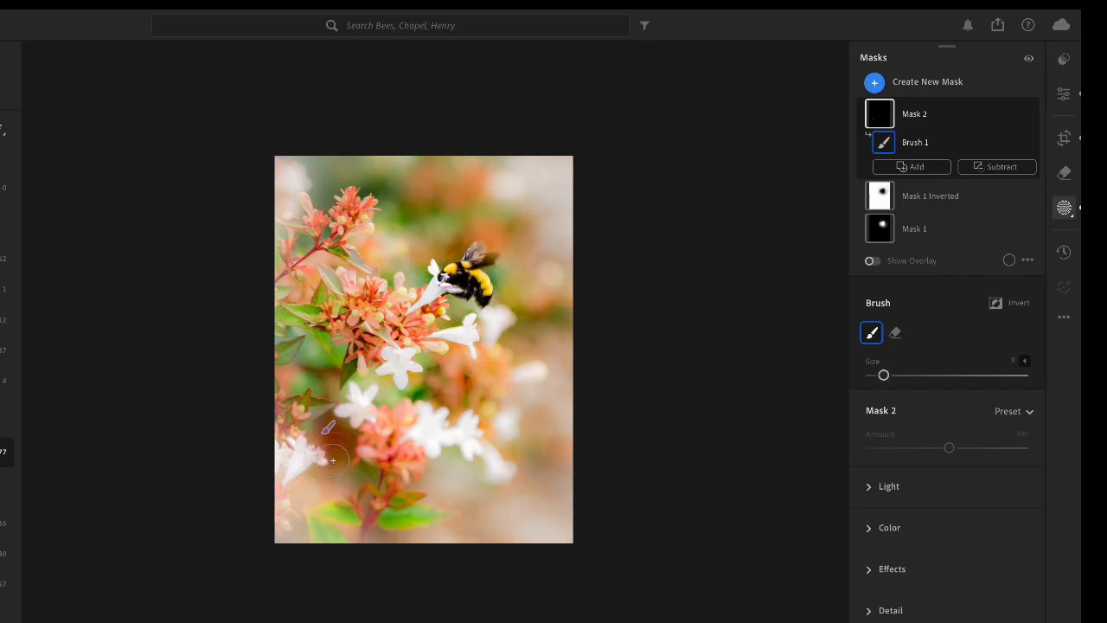
{"action": "mouse_move", "coordinate": [376, 201]}
{"action": "left_mouse_down"}
{"action": "mouse_move", "coordinate": [382, 186]}
{"action": "mouse_move", "coordinate": [370, 186]}
{"action": "left_mouse_up"}
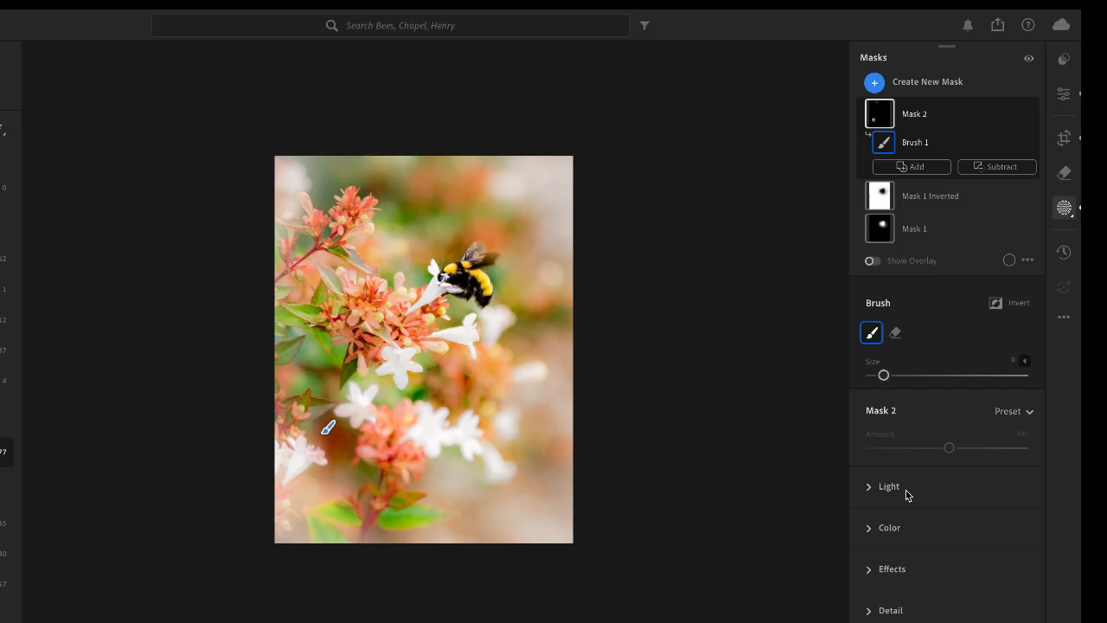
- Brighten the new brush mask with Shadows at +42, Whites at +61 and Exposure at +0.92
{"action": "left_click", "coordinate": [868, 486]}
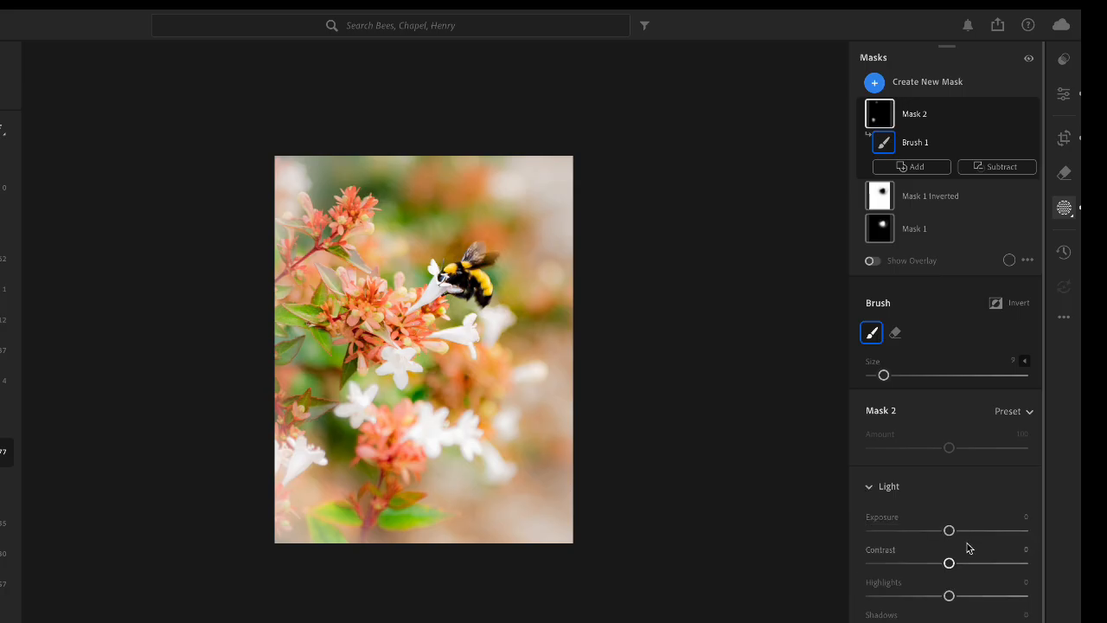
{"action": "left_click_drag", "start_coordinate": [949, 622], "coordinate": [990, 622]}
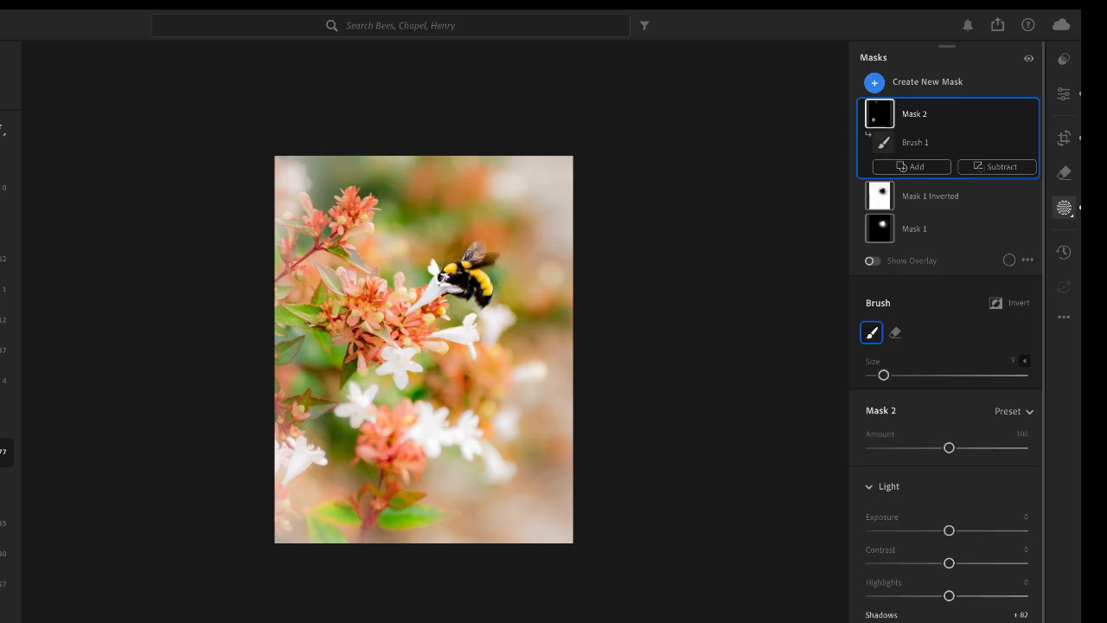
{"action": "left_click_drag", "start_coordinate": [984, 622], "coordinate": [982, 622]}
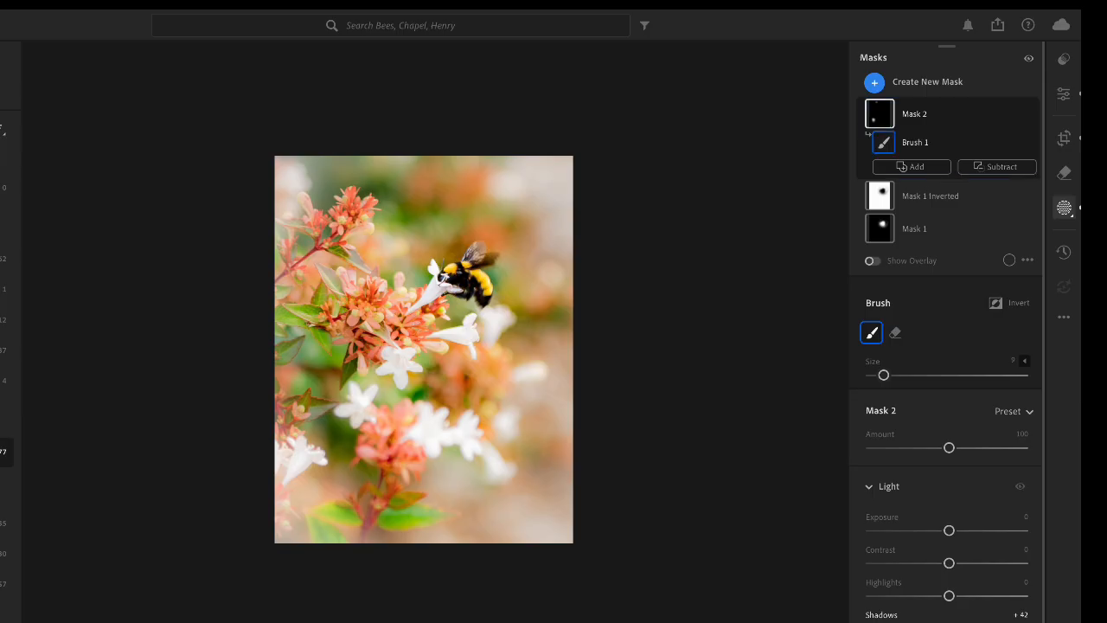
{"action": "scroll", "coordinate": [951, 519], "scroll_direction": "down", "scroll_amount": 3}
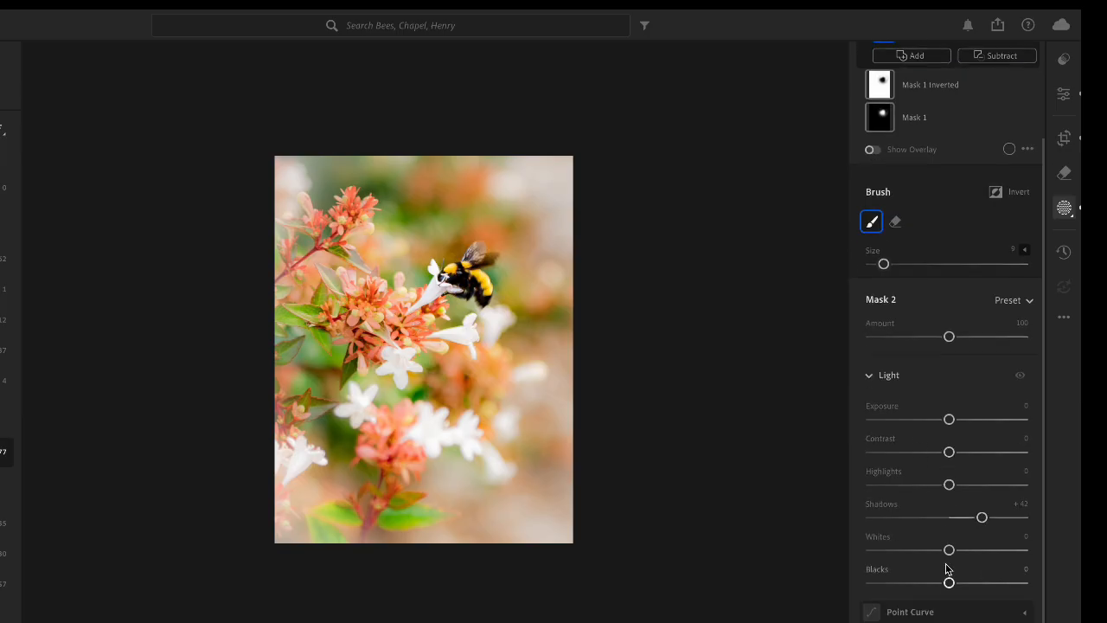
{"action": "left_click_drag", "start_coordinate": [949, 550], "coordinate": [1000, 558]}
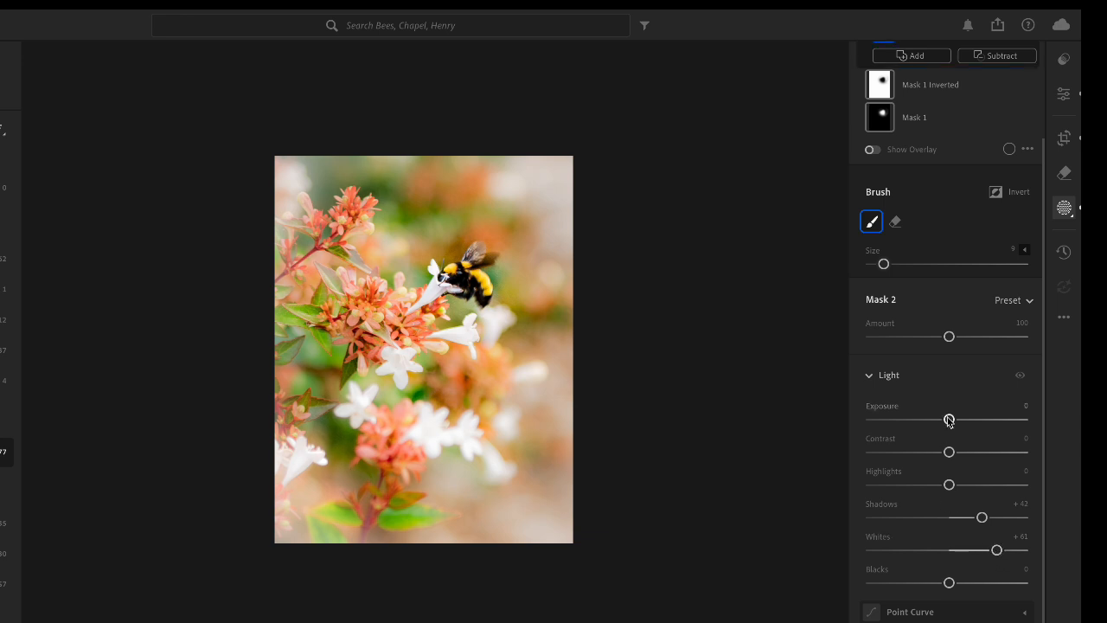
{"action": "left_click_drag", "start_coordinate": [949, 420], "coordinate": [967, 422]}
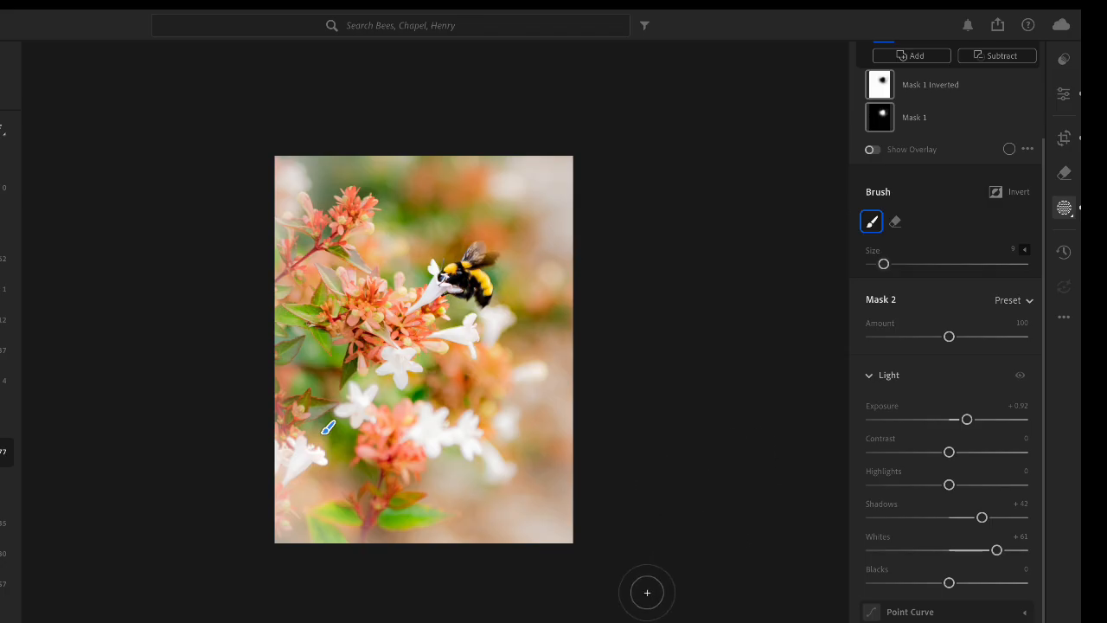
- Return to the whole-photo adjustments and tint the shadows blue in Color Grading at hue 238, saturation 100
{"action": "key", "text": "e"}
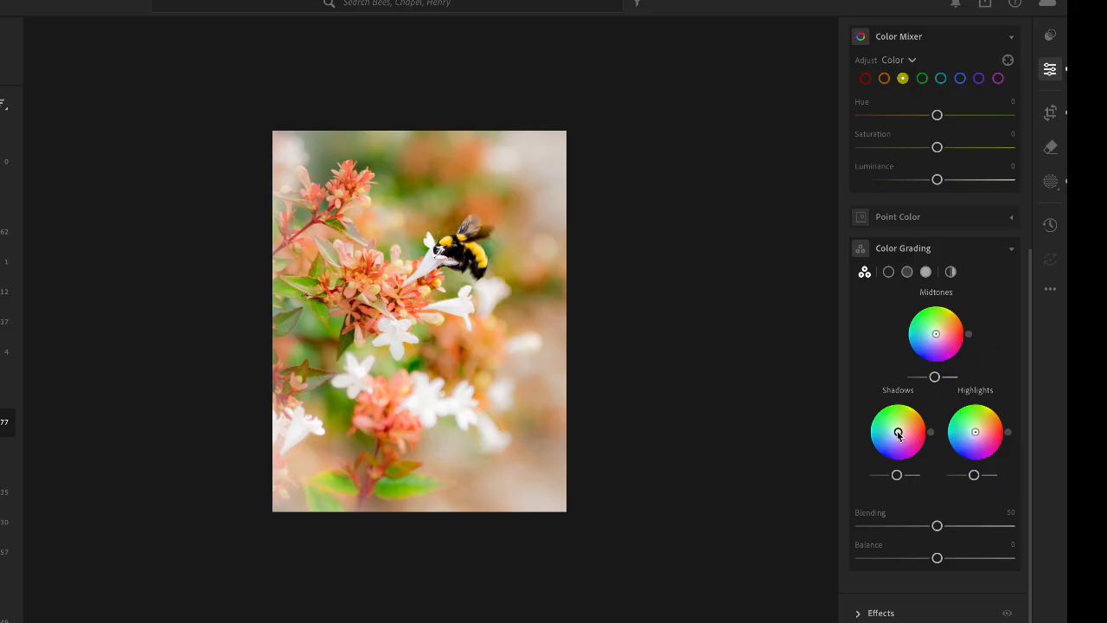
{"action": "mouse_move", "coordinate": [898, 434]}
{"action": "mouse_move", "coordinate": [898, 434]}
{"action": "left_mouse_down"}
{"action": "mouse_move", "coordinate": [887, 445]}
{"action": "mouse_move", "coordinate": [896, 456]}
{"action": "mouse_move", "coordinate": [880, 423]}
{"action": "mouse_move", "coordinate": [897, 458]}
{"action": "mouse_move", "coordinate": [875, 456]}
{"action": "left_mouse_up"}
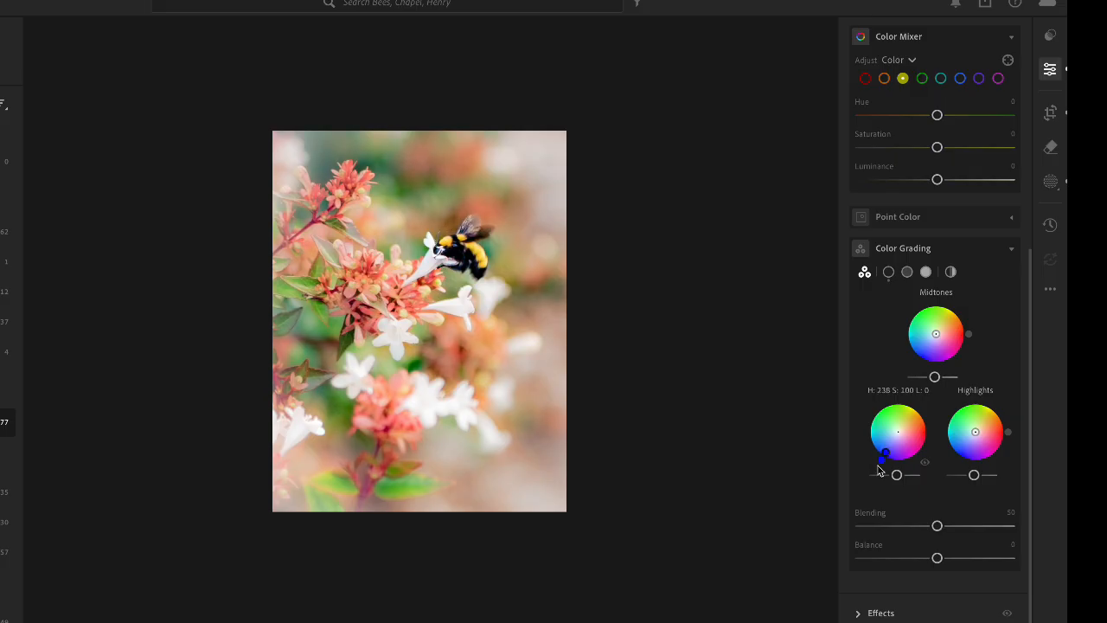
{"action": "left_click_drag", "start_coordinate": [877, 465], "coordinate": [877, 465]}
- Try the Highlights color wheel, reset the Highlights and Shadows wheels, and reapply the saturated blue tint to the shadows
{"action": "left_click", "coordinate": [977, 434]}
{"action": "mouse_move", "coordinate": [976, 434]}
{"action": "left_mouse_down"}
{"action": "mouse_move", "coordinate": [983, 424]}
{"action": "mouse_move", "coordinate": [994, 440]}
{"action": "mouse_move", "coordinate": [973, 419]}
{"action": "mouse_move", "coordinate": [993, 425]}
{"action": "mouse_move", "coordinate": [976, 435]}
{"action": "left_mouse_up"}
{"action": "double_click", "coordinate": [975, 435]}
{"action": "double_click", "coordinate": [897, 435]}
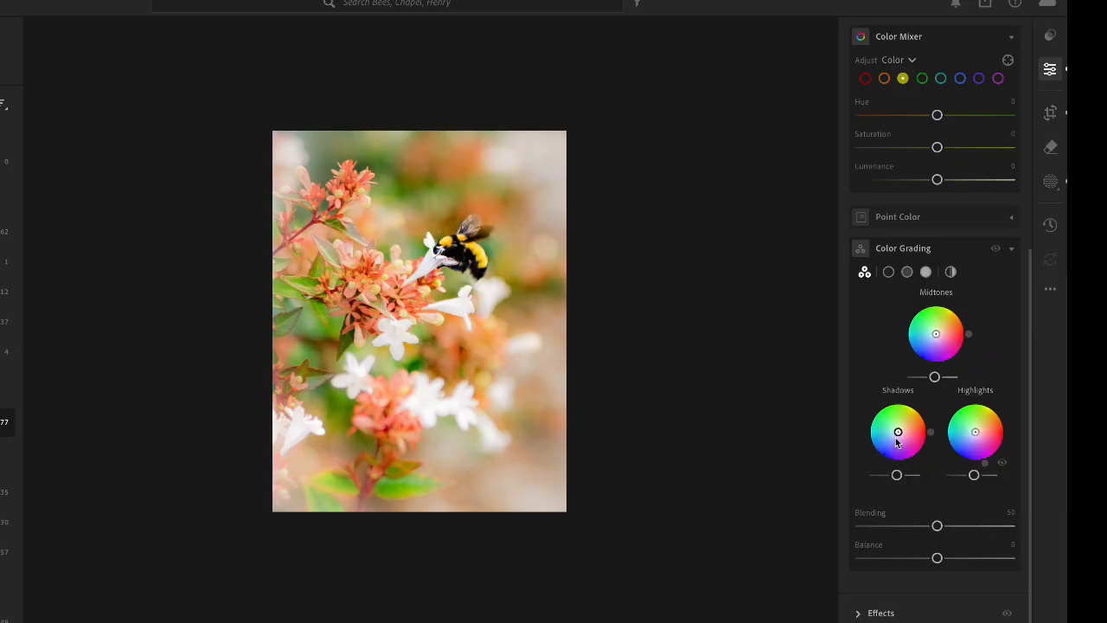
{"action": "left_click_drag", "start_coordinate": [897, 441], "coordinate": [887, 458]}
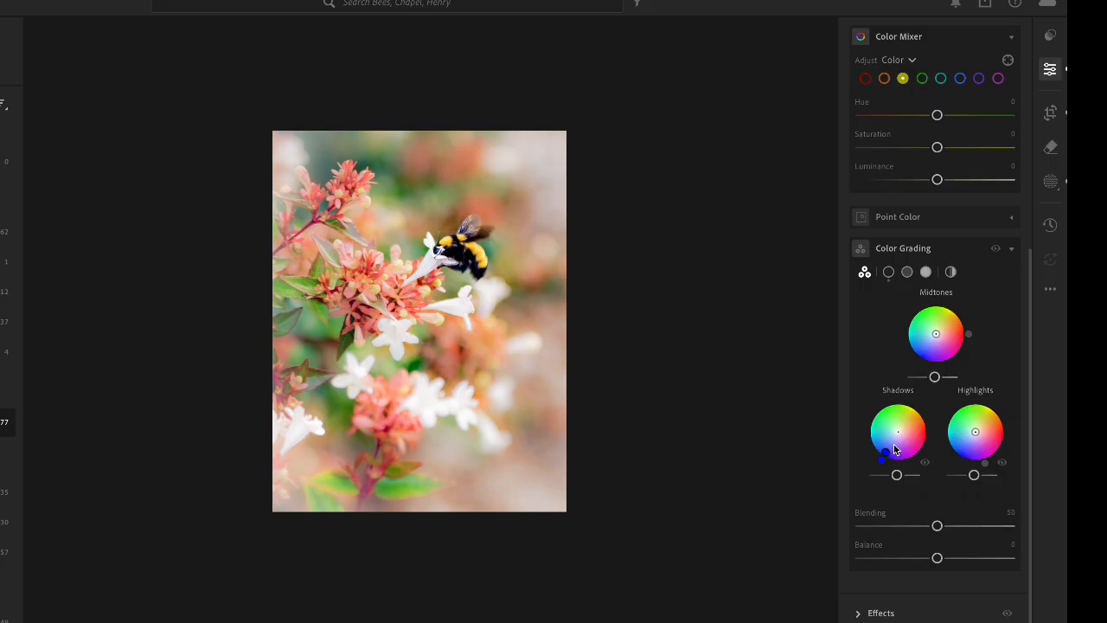
- Try a pink Midtones tint at hue 327, saturation 37, and shift it to a moderate violet
{"action": "mouse_move", "coordinate": [938, 335]}
{"action": "mouse_move", "coordinate": [937, 336]}
{"action": "left_mouse_down"}
{"action": "mouse_move", "coordinate": [931, 344]}
{"action": "mouse_move", "coordinate": [946, 321]}
{"action": "mouse_move", "coordinate": [948, 334]}
{"action": "mouse_move", "coordinate": [934, 335]}
{"action": "mouse_move", "coordinate": [942, 343]}
{"action": "left_mouse_up"}
{"action": "left_click_drag", "start_coordinate": [942, 344], "coordinate": [945, 343]}
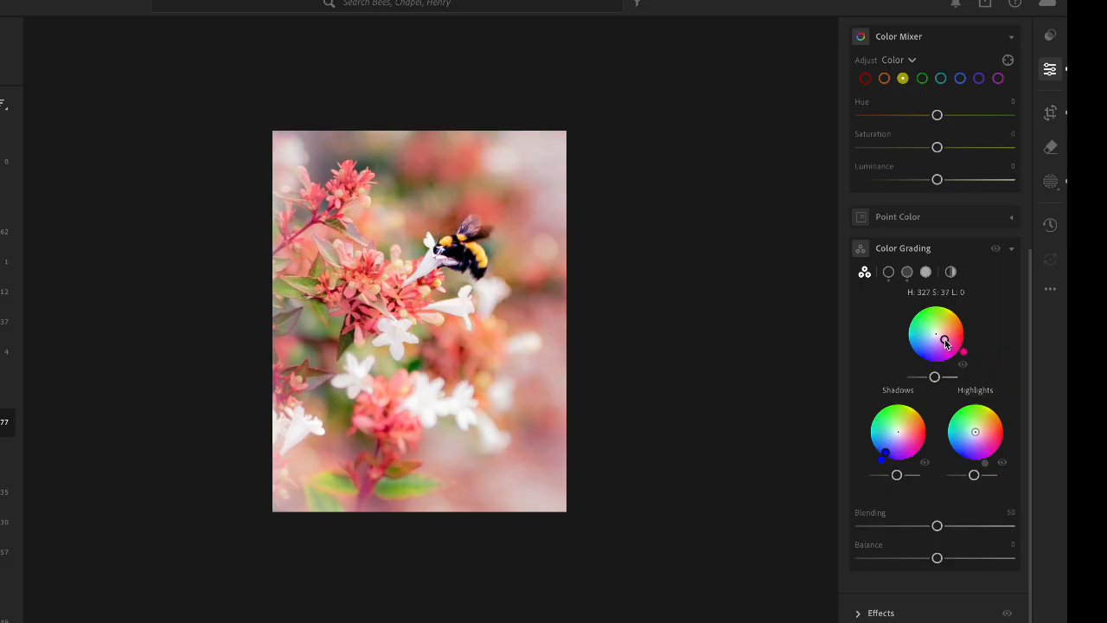
{"action": "left_click_drag", "start_coordinate": [945, 343], "coordinate": [946, 343]}
{"action": "left_click_drag", "start_coordinate": [945, 344], "coordinate": [935, 351]}
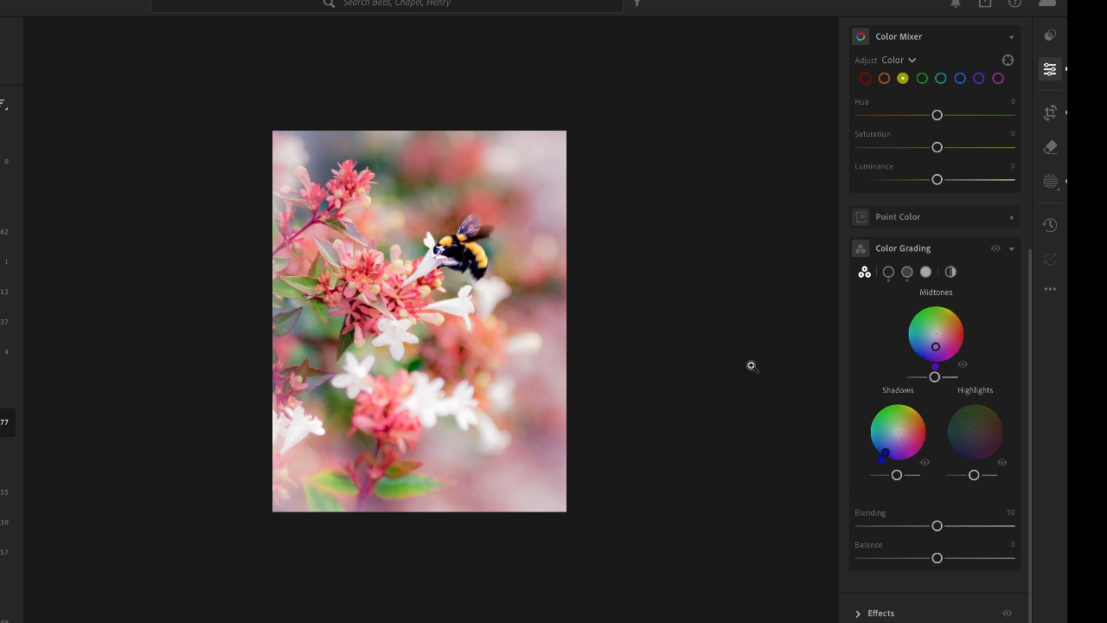
{"action": "scroll", "coordinate": [608, 397], "scroll_direction": "down", "scroll_amount": 10}
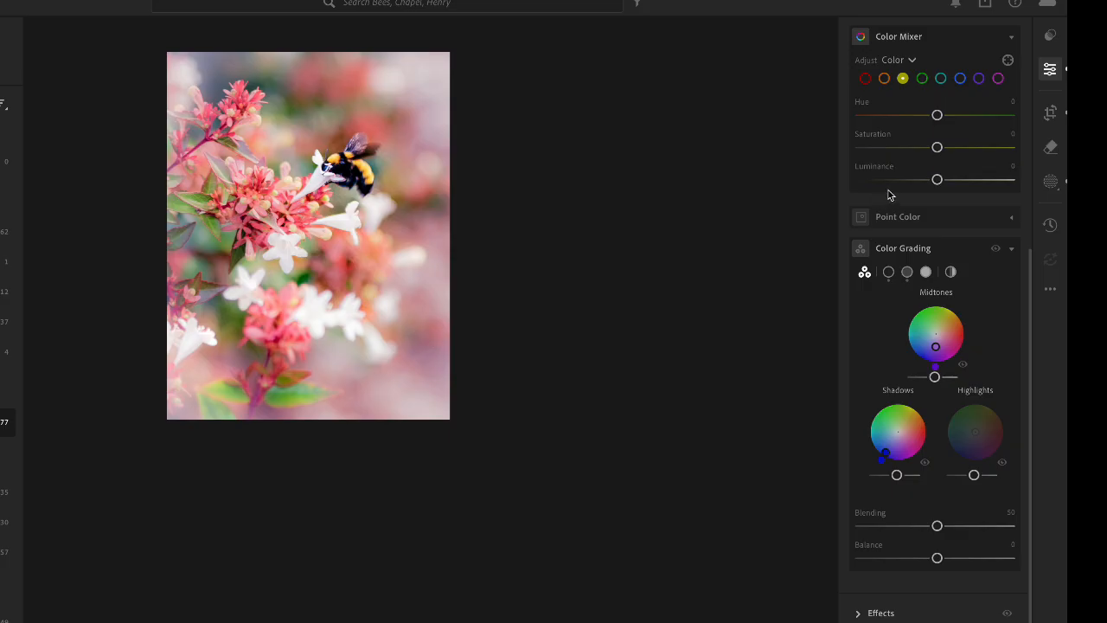
- Adjust the Hue and Saturation of the magentas in the Color Mixer
{"action": "scroll", "coordinate": [905, 98], "scroll_direction": "up", "scroll_amount": 2}
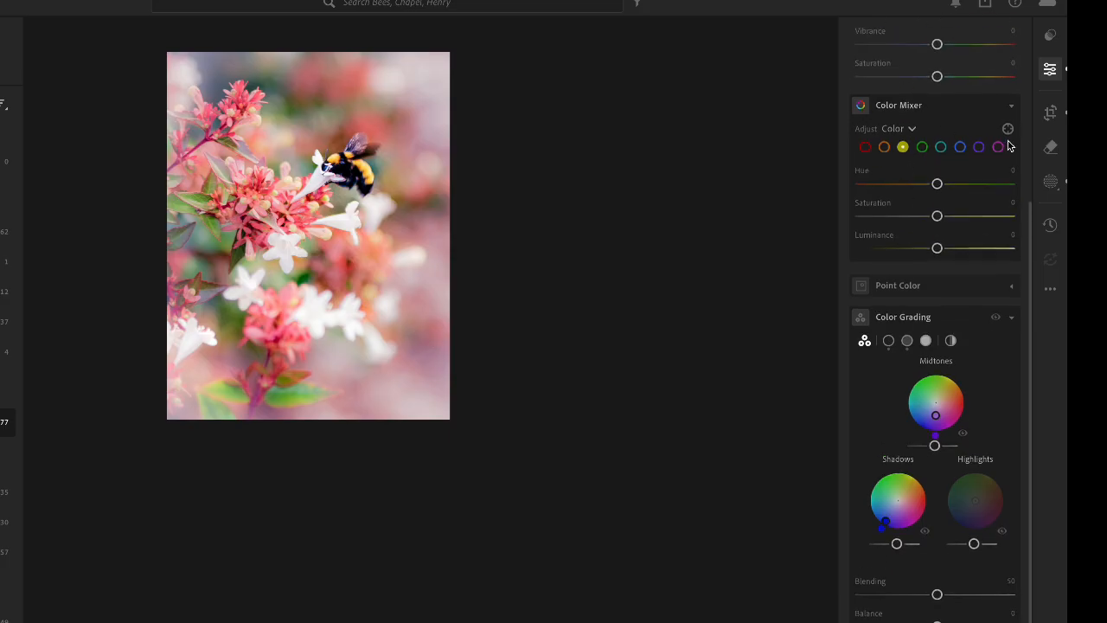
{"action": "left_click", "coordinate": [998, 147]}
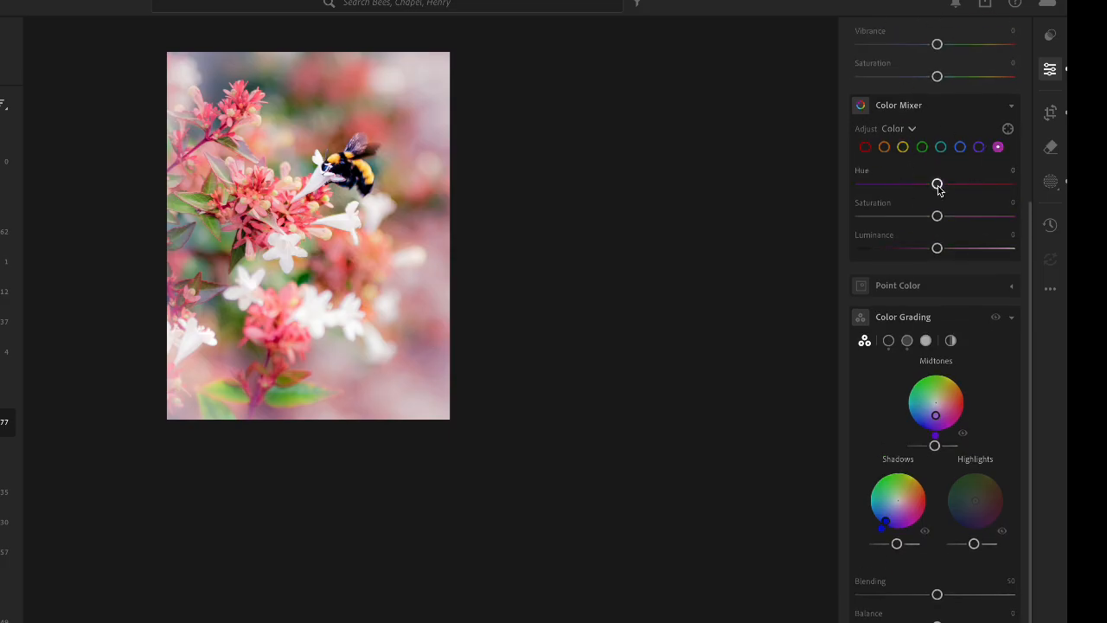
{"action": "mouse_move", "coordinate": [939, 188]}
{"action": "left_mouse_down"}
{"action": "mouse_move", "coordinate": [892, 196]}
{"action": "mouse_move", "coordinate": [1011, 210]}
{"action": "mouse_move", "coordinate": [880, 211]}
{"action": "mouse_move", "coordinate": [937, 210]}
{"action": "left_mouse_up"}
- Try Hue, Saturation and Luminance changes on the reds, including Hue at -45, and set their Hue to -1
{"action": "left_click", "coordinate": [866, 149]}
{"action": "left_click_drag", "start_coordinate": [941, 190], "coordinate": [934, 227]}
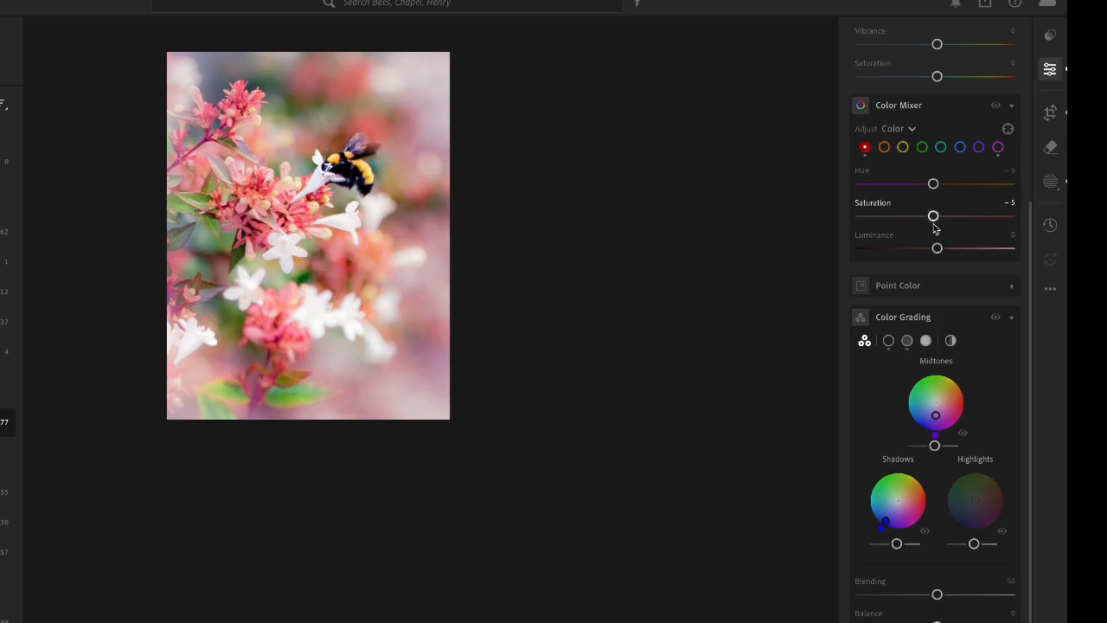
{"action": "double_click", "coordinate": [933, 217]}
{"action": "left_click_drag", "start_coordinate": [933, 185], "coordinate": [902, 190]}
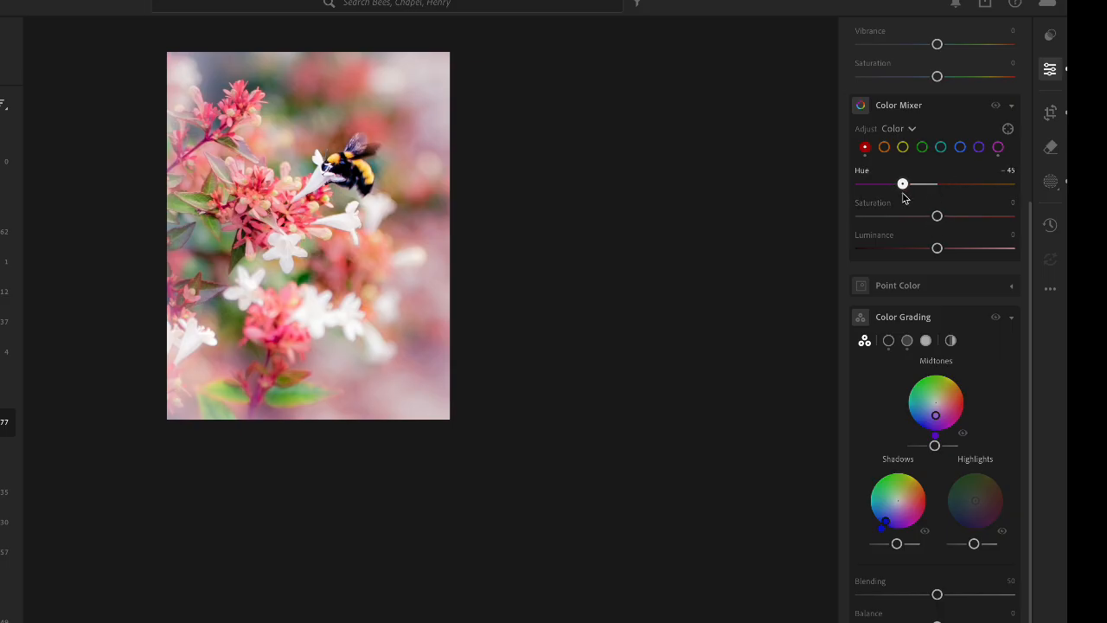
{"action": "left_click_drag", "start_coordinate": [902, 195], "coordinate": [879, 195]}
{"action": "left_click_drag", "start_coordinate": [879, 196], "coordinate": [936, 196]}
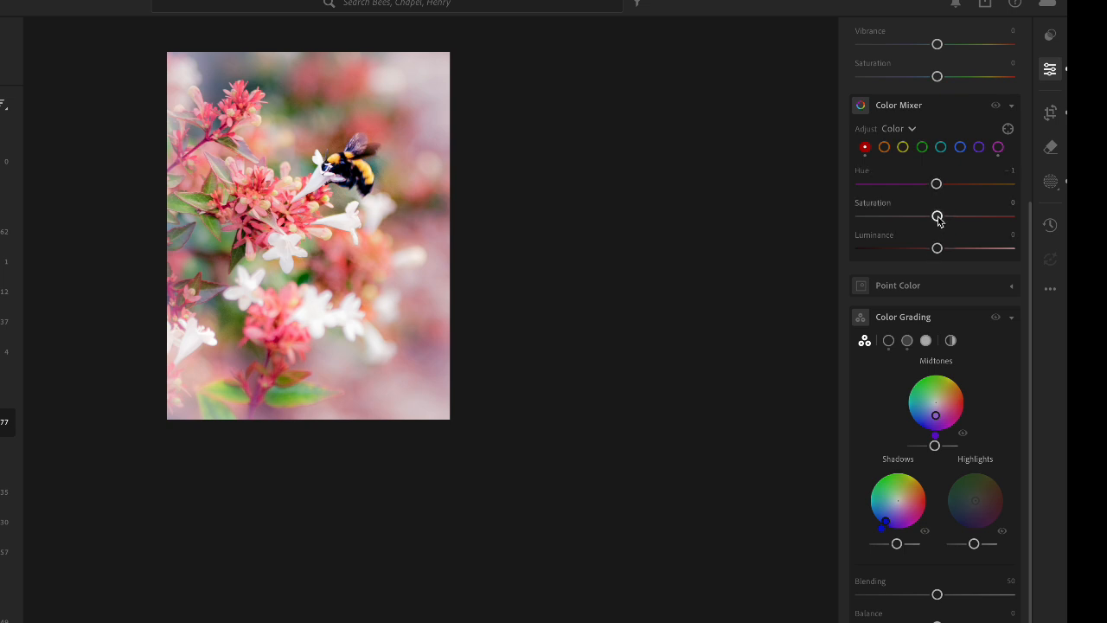
{"action": "left_click_drag", "start_coordinate": [937, 216], "coordinate": [948, 251]}
- Set the yellows' Saturation to +50 in the Color Mixer, trying Luminance and Hue changes and resetting both
{"action": "left_click", "coordinate": [902, 147]}
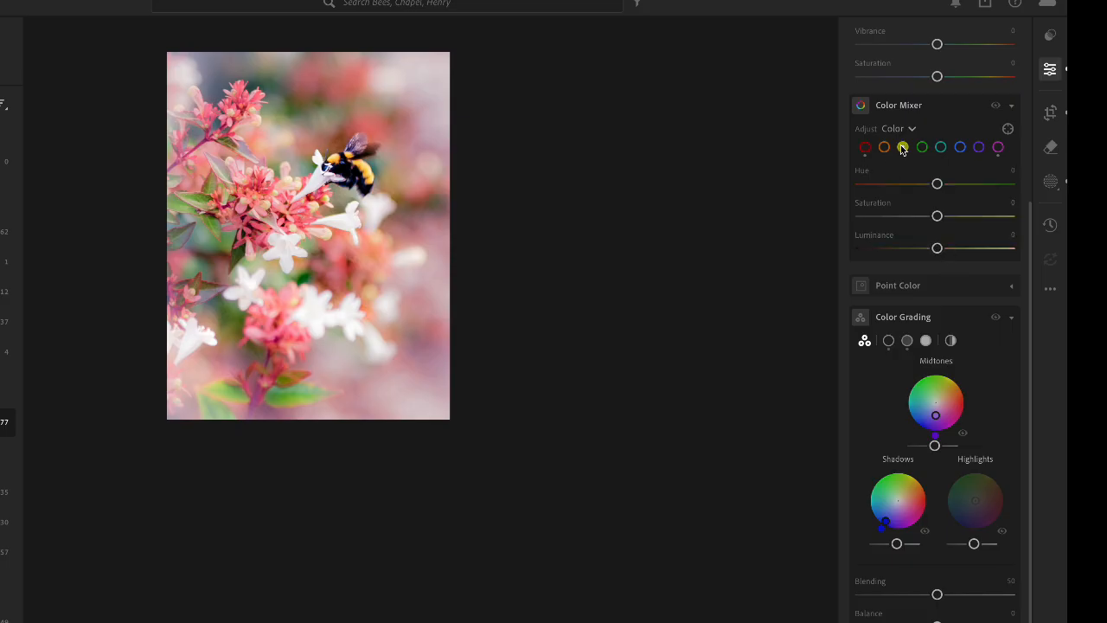
{"action": "left_click_drag", "start_coordinate": [937, 216], "coordinate": [944, 247]}
{"action": "double_click", "coordinate": [944, 247]}
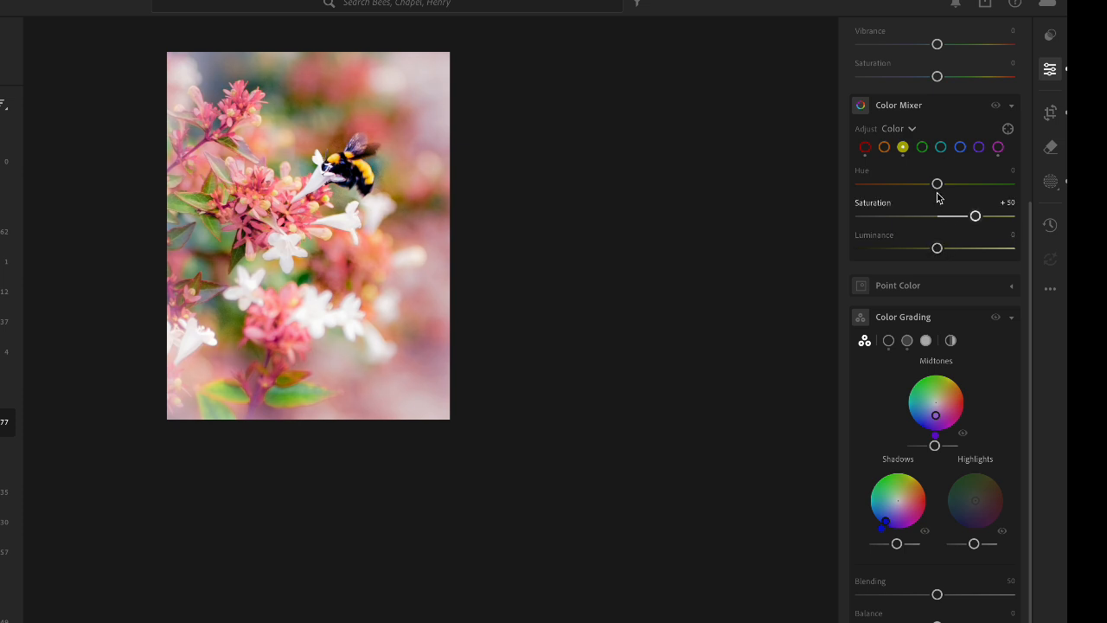
{"action": "mouse_move", "coordinate": [938, 187]}
{"action": "left_mouse_down"}
{"action": "mouse_move", "coordinate": [948, 185]}
{"action": "mouse_move", "coordinate": [924, 191]}
{"action": "left_mouse_up"}
{"action": "double_click", "coordinate": [923, 190]}
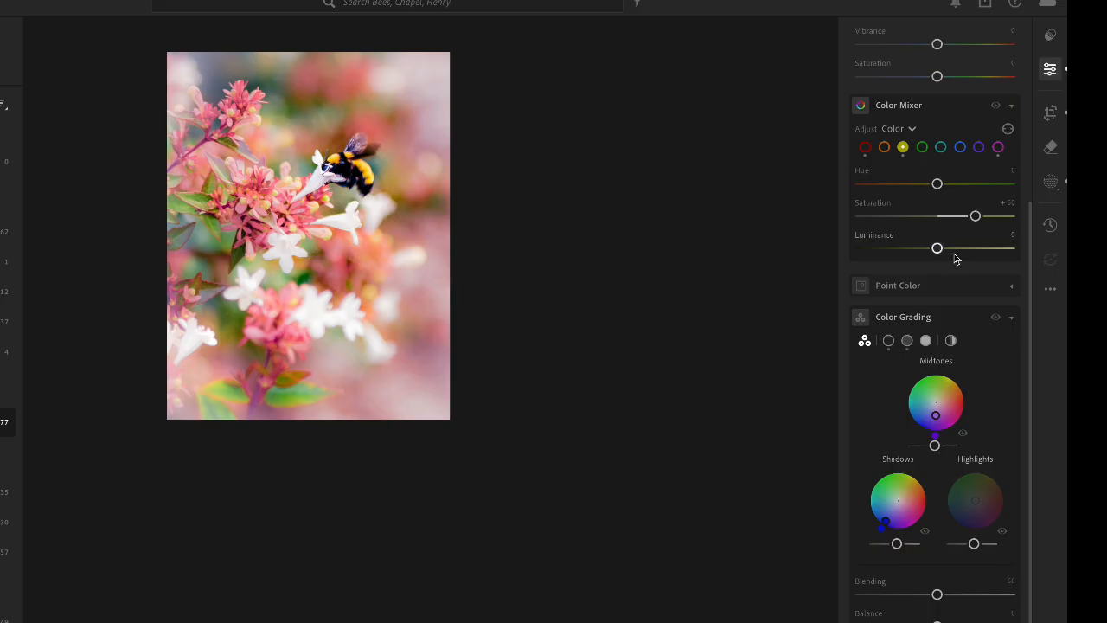
- Try Hue at -49 and Saturation at -59 on the greens, bringing each back to 0
{"action": "left_click", "coordinate": [922, 147]}
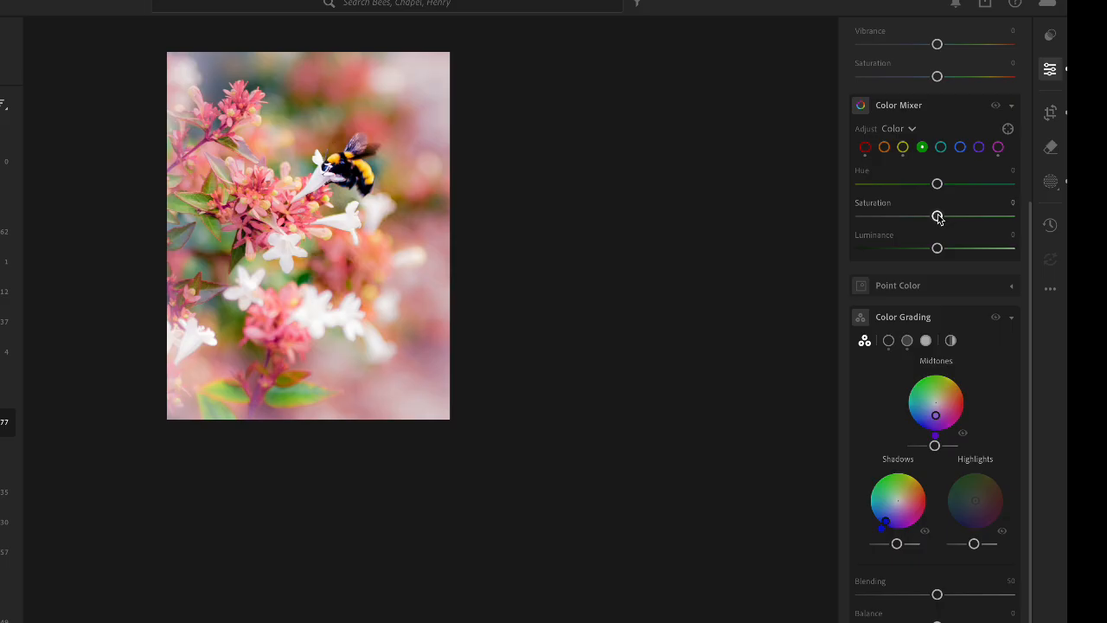
{"action": "left_click_drag", "start_coordinate": [936, 185], "coordinate": [899, 187]}
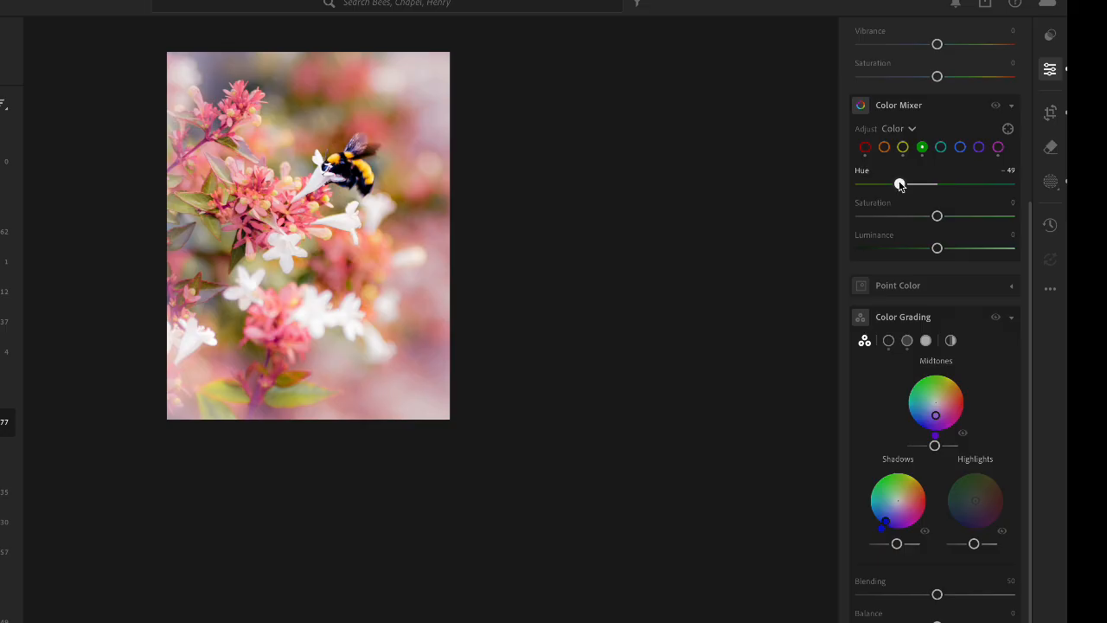
{"action": "left_click_drag", "start_coordinate": [899, 187], "coordinate": [937, 190]}
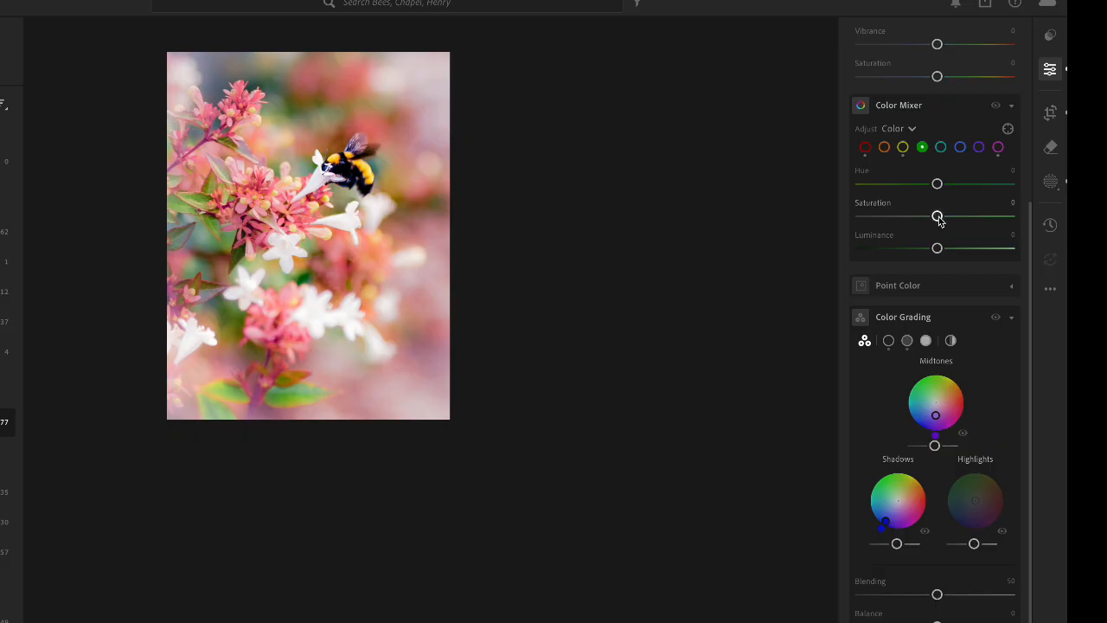
{"action": "left_click_drag", "start_coordinate": [939, 216], "coordinate": [894, 220]}
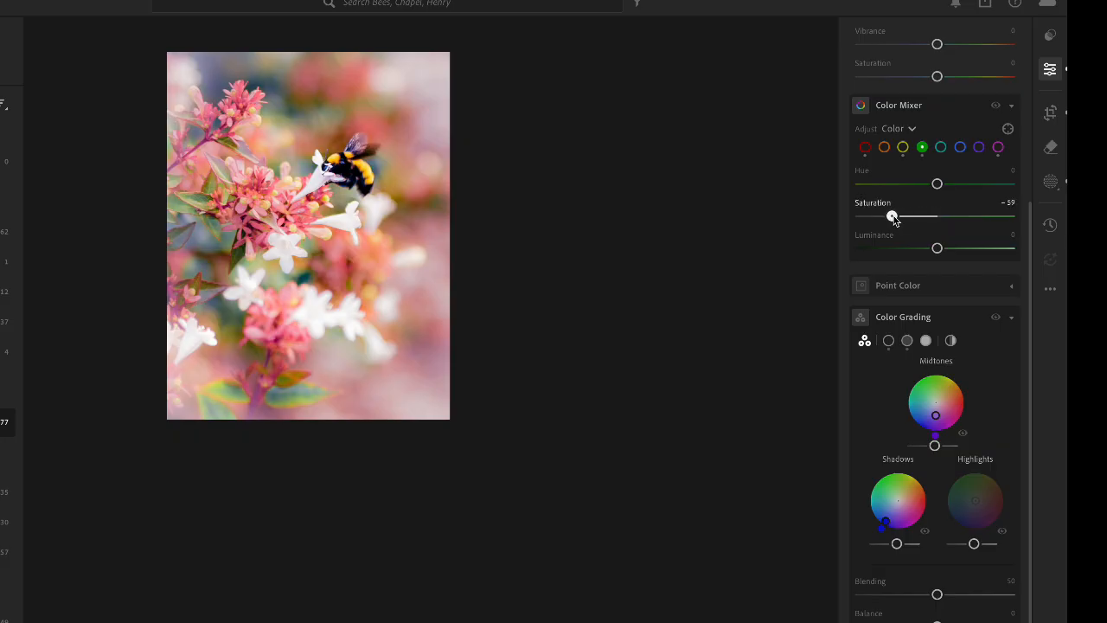
{"action": "left_click_drag", "start_coordinate": [894, 220], "coordinate": [936, 216]}
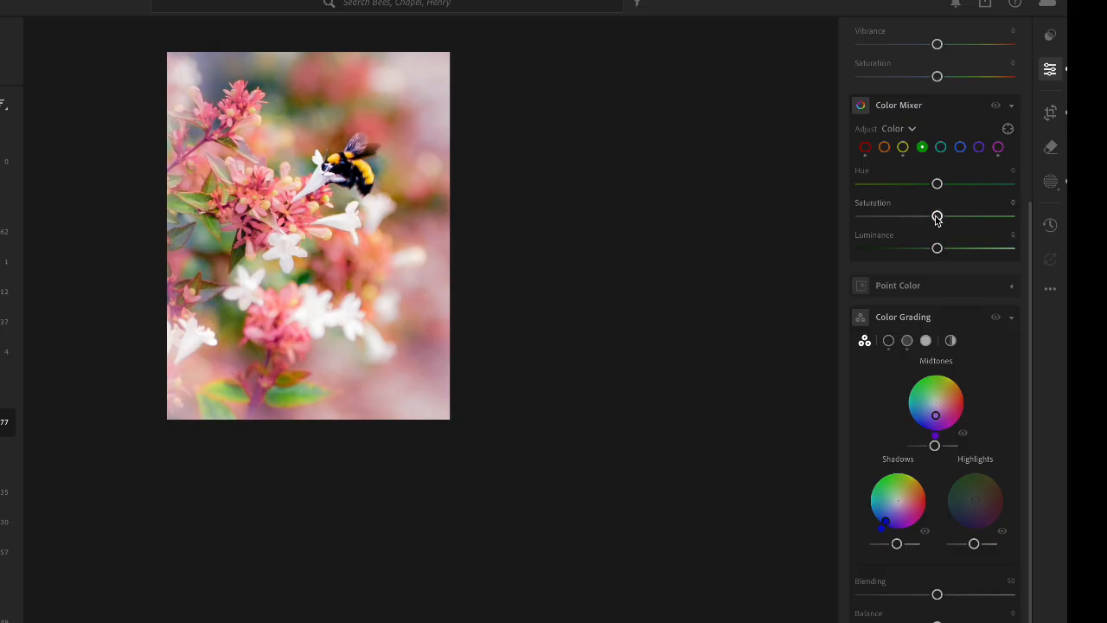
- Set the greens' Saturation to -16 in the Color Mixer, trying Luminance at -14 and +4 and resetting it
{"action": "left_click_drag", "start_coordinate": [937, 218], "coordinate": [925, 253]}
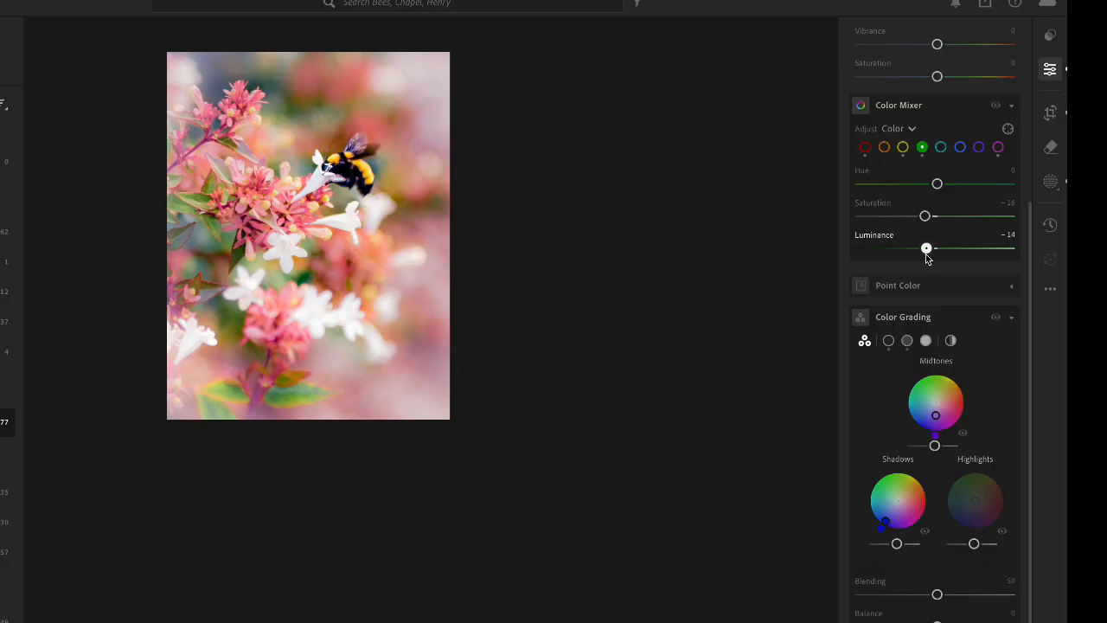
{"action": "left_click_drag", "start_coordinate": [925, 257], "coordinate": [934, 257]}
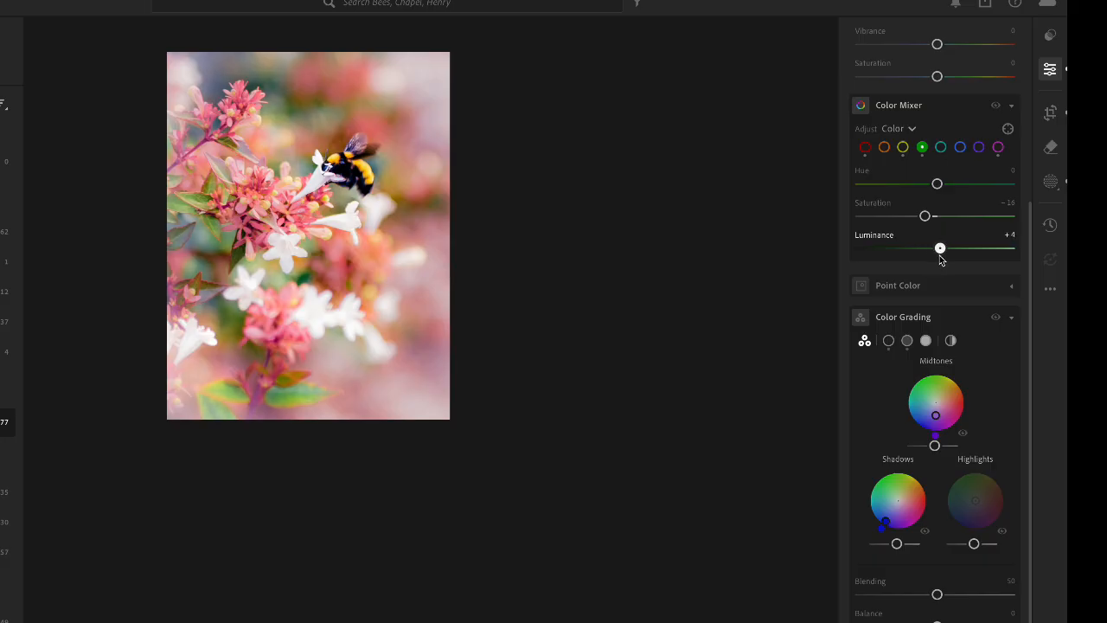
{"action": "left_click_drag", "start_coordinate": [941, 255], "coordinate": [931, 259]}
{"action": "double_click", "coordinate": [935, 251]}
- Try Hue changes on the oranges in the Color Mixer, including -38, -4 and -24
{"action": "left_click", "coordinate": [884, 147]}
{"action": "mouse_move", "coordinate": [937, 216]}
{"action": "left_mouse_down"}
{"action": "mouse_move", "coordinate": [856, 220]}
{"action": "mouse_move", "coordinate": [936, 218]}
{"action": "left_mouse_up"}
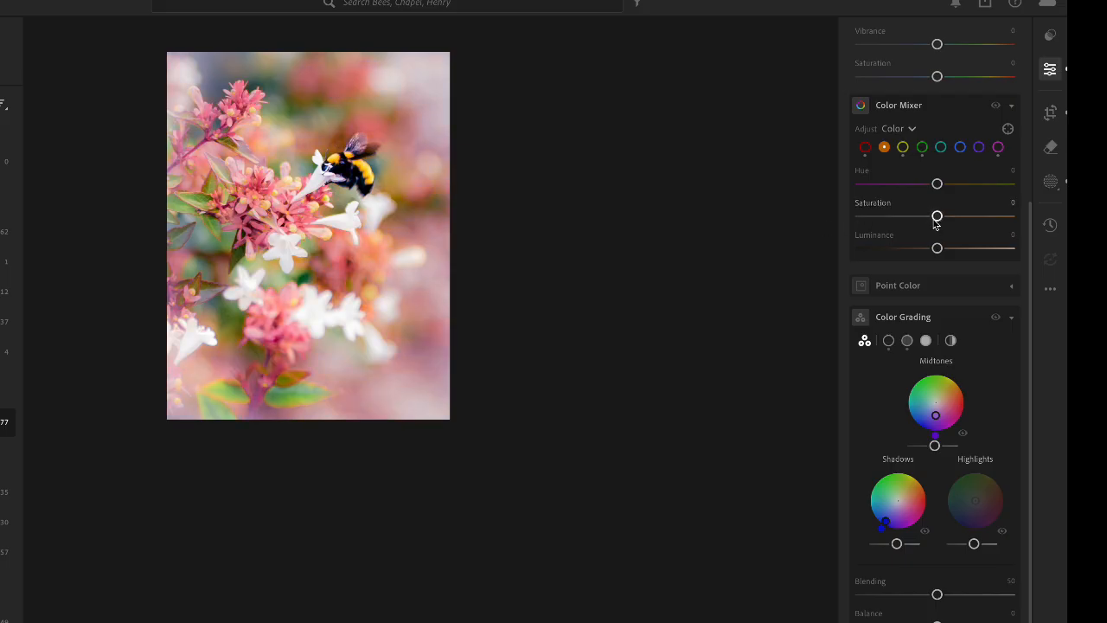
{"action": "mouse_move", "coordinate": [938, 185]}
{"action": "left_mouse_down"}
{"action": "mouse_move", "coordinate": [956, 189]}
{"action": "mouse_move", "coordinate": [908, 192]}
{"action": "mouse_move", "coordinate": [925, 196]}
{"action": "left_mouse_up"}
{"action": "left_click_drag", "start_coordinate": [931, 201], "coordinate": [909, 203]}
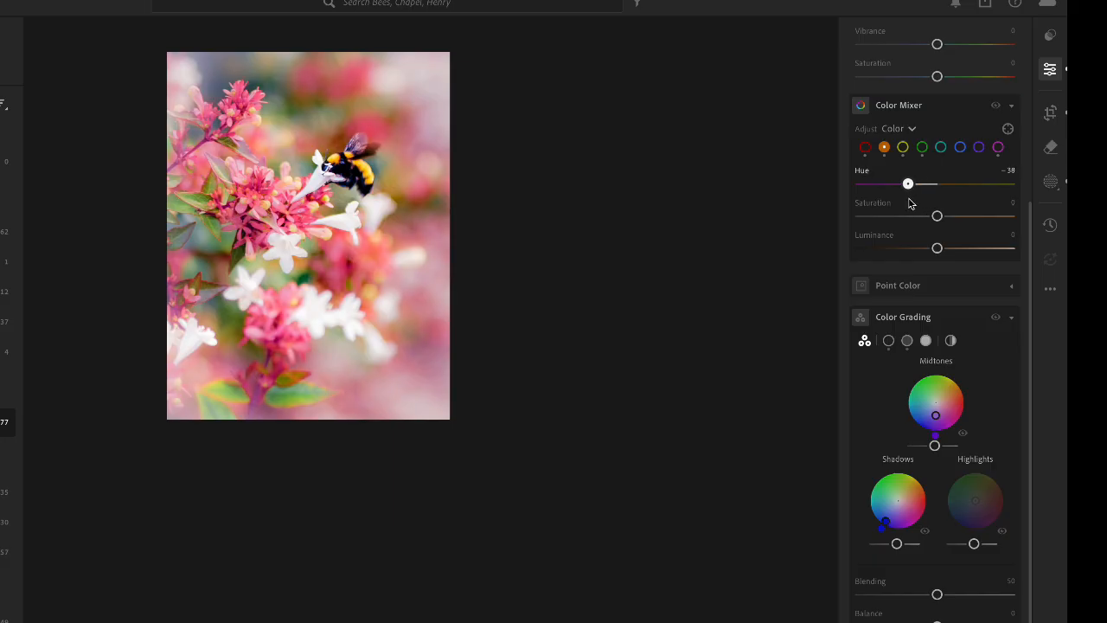
{"action": "left_click_drag", "start_coordinate": [910, 203], "coordinate": [914, 204]}
{"action": "left_click_drag", "start_coordinate": [926, 195], "coordinate": [936, 195]}
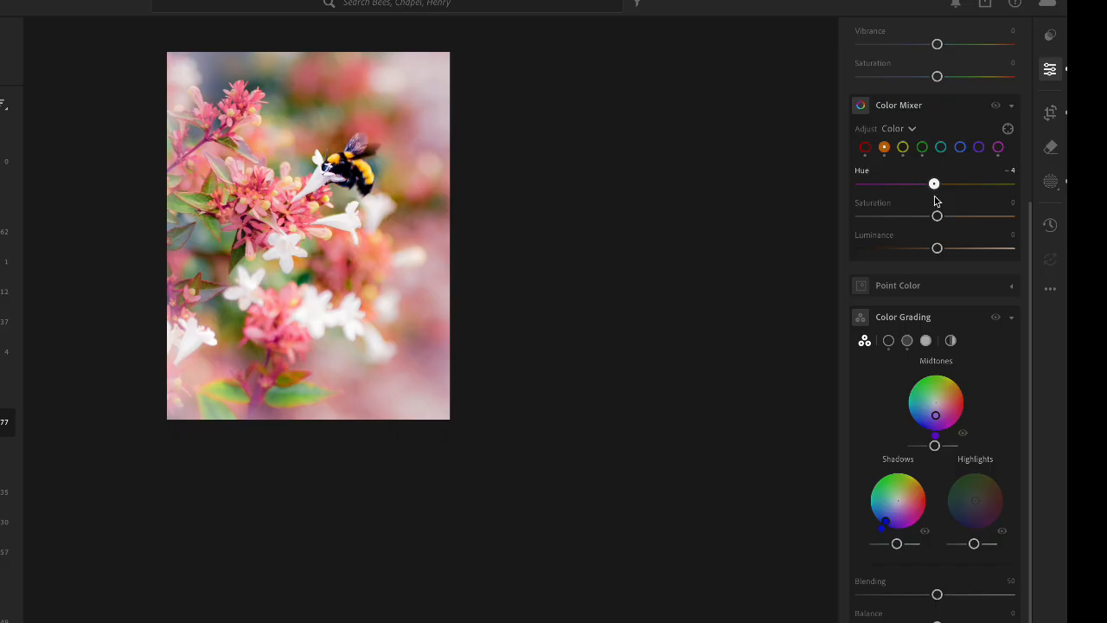
{"action": "left_click_drag", "start_coordinate": [934, 200], "coordinate": [917, 200]}
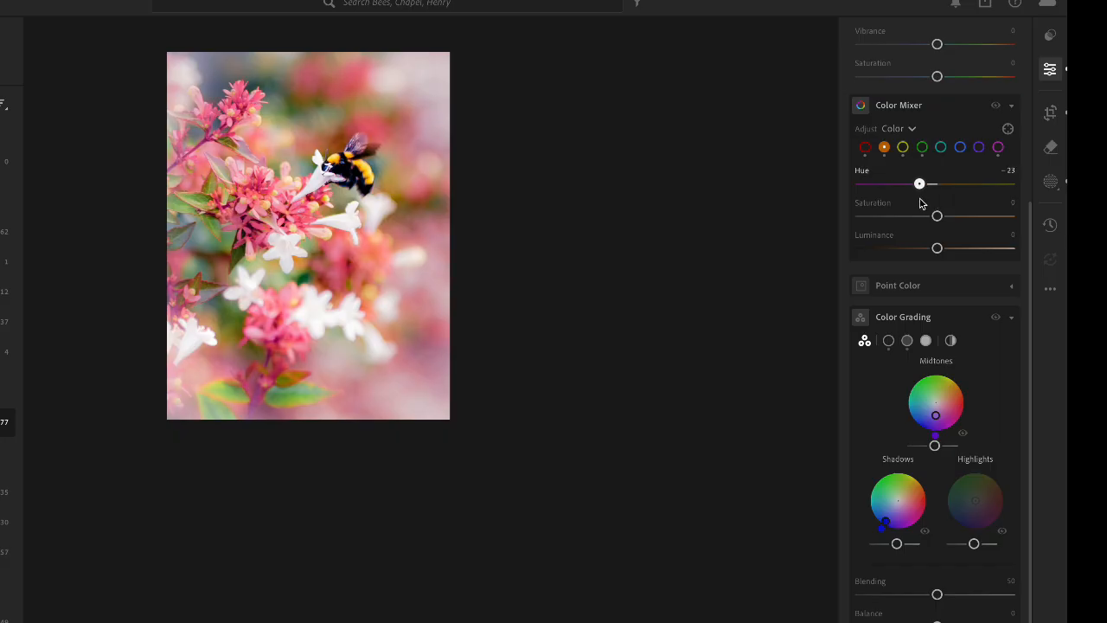
{"action": "left_click_drag", "start_coordinate": [919, 199], "coordinate": [919, 200]}
- Reset the oranges' Hue and set it to -18
{"action": "left_click", "coordinate": [345, 504]}
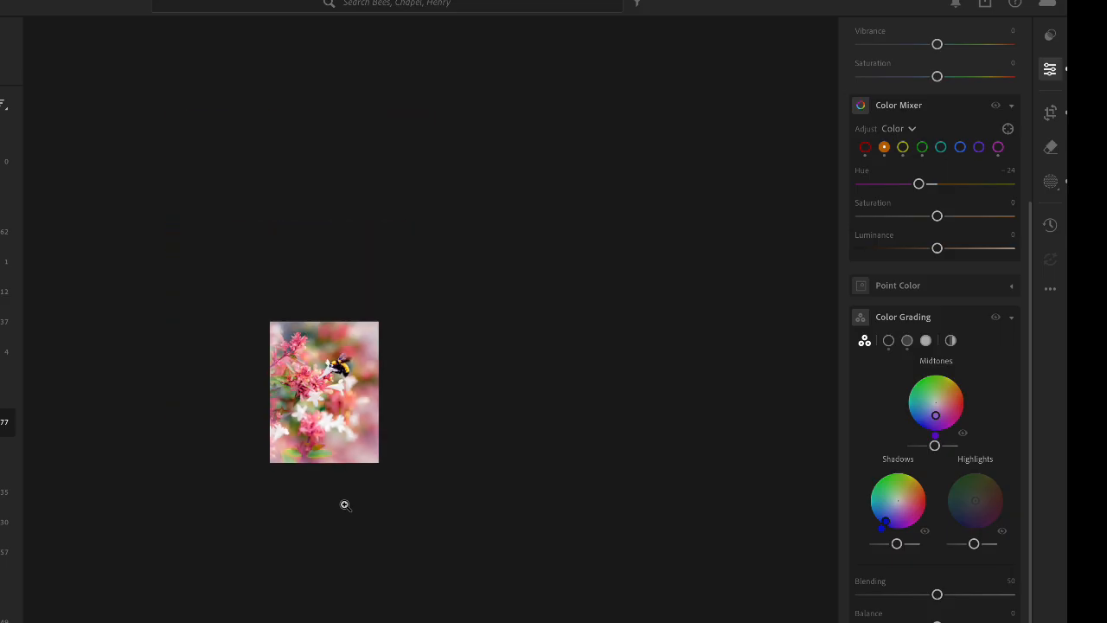
{"action": "left_click", "coordinate": [344, 504]}
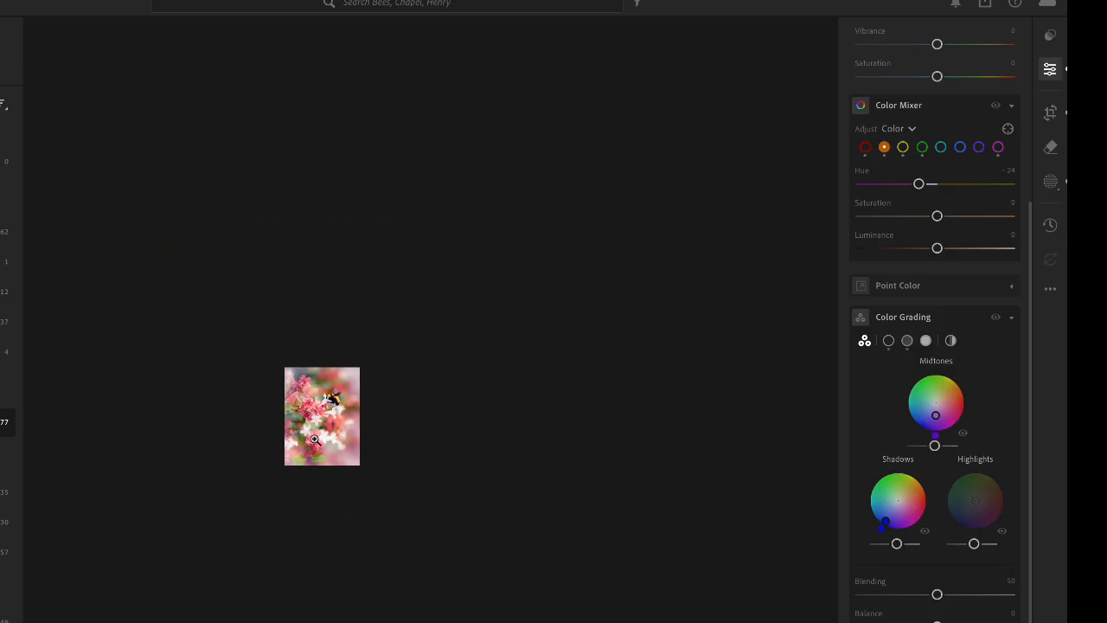
{"action": "double_click", "coordinate": [919, 185]}
{"action": "left_click_drag", "start_coordinate": [937, 184], "coordinate": [922, 184]}
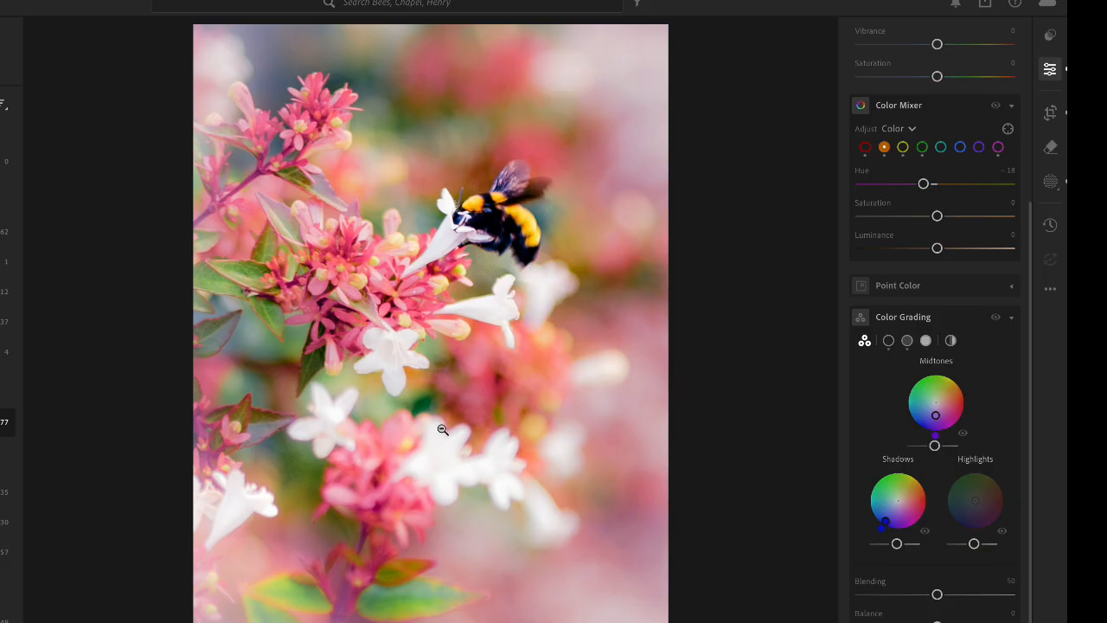
{"action": "left_click", "coordinate": [442, 430]}
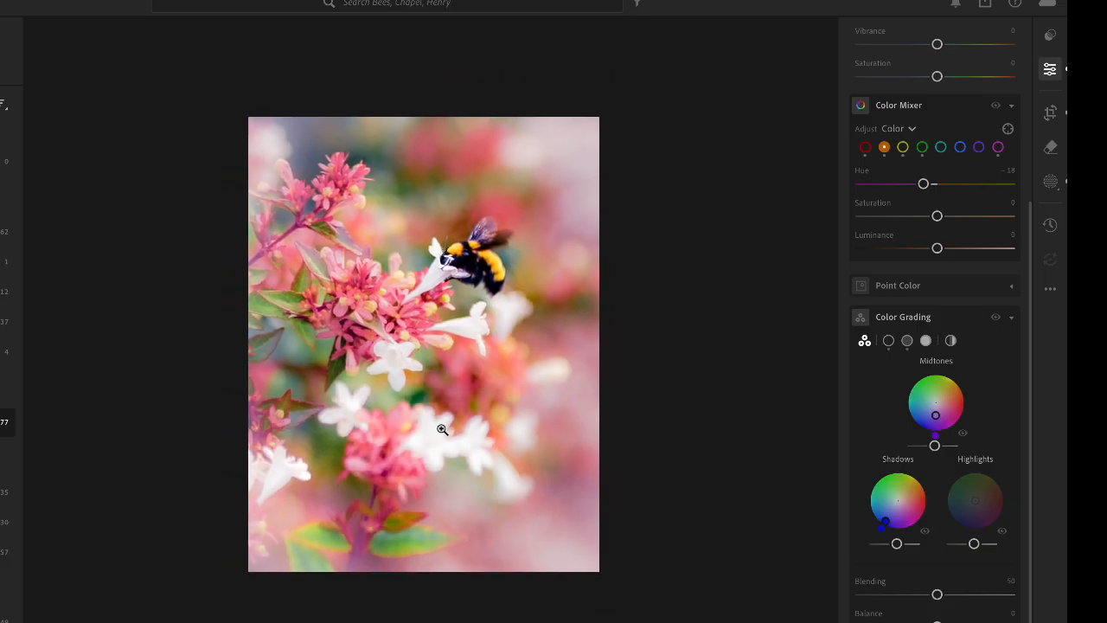
{"action": "left_click", "coordinate": [442, 430]}
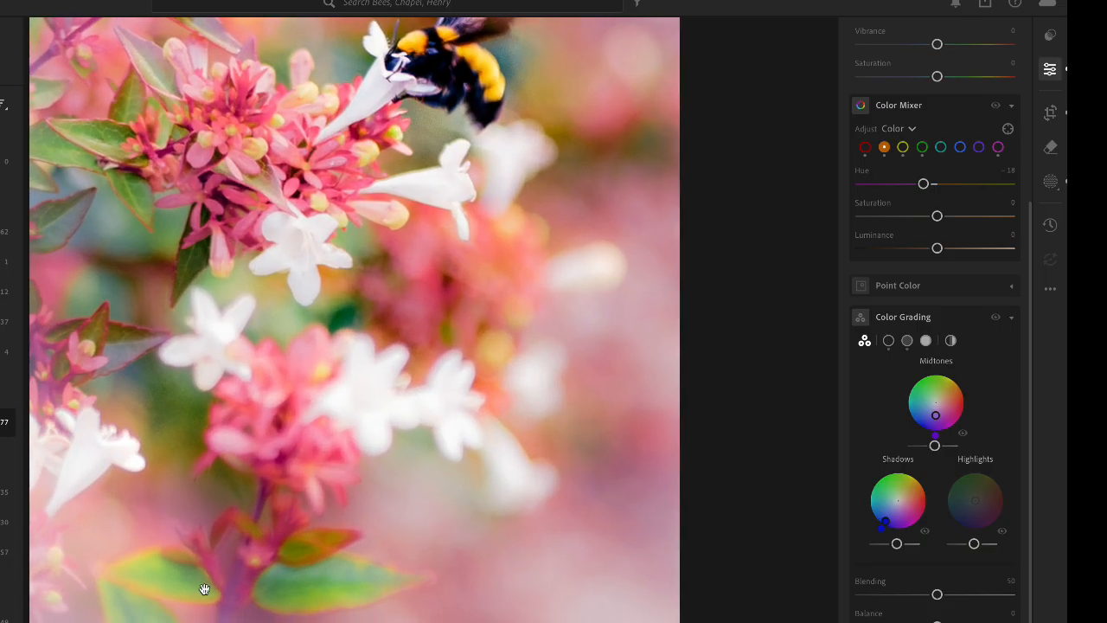
{"action": "left_click", "coordinate": [277, 546]}
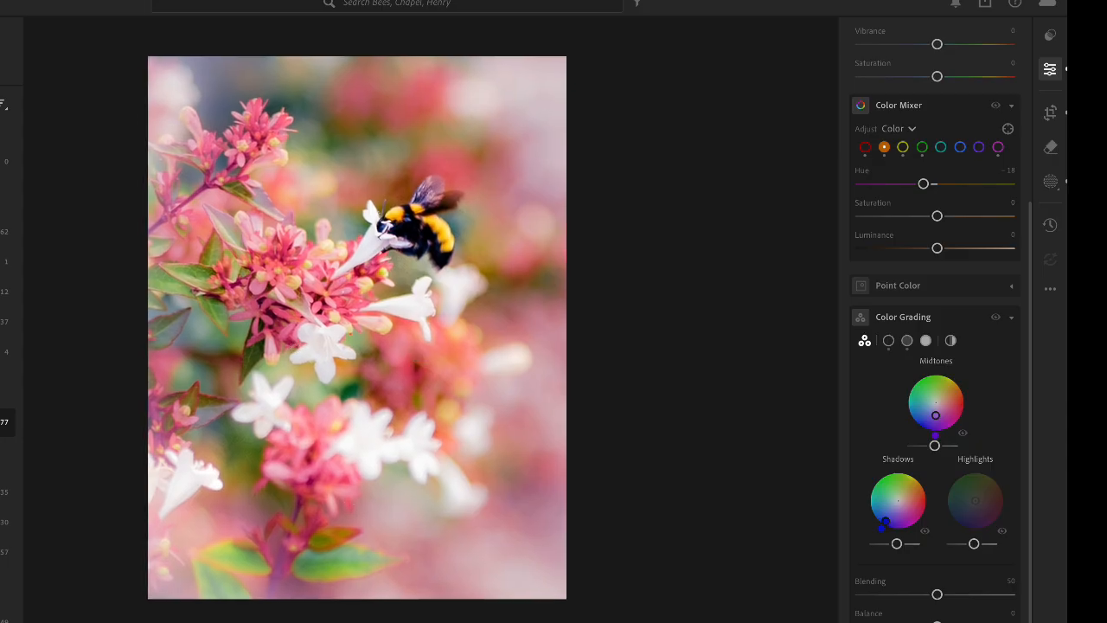
- Duplicate the edited bee photo and collapse the Color Mixer and Color Grading sections
{"action": "right_click", "coordinate": [548, 150]}
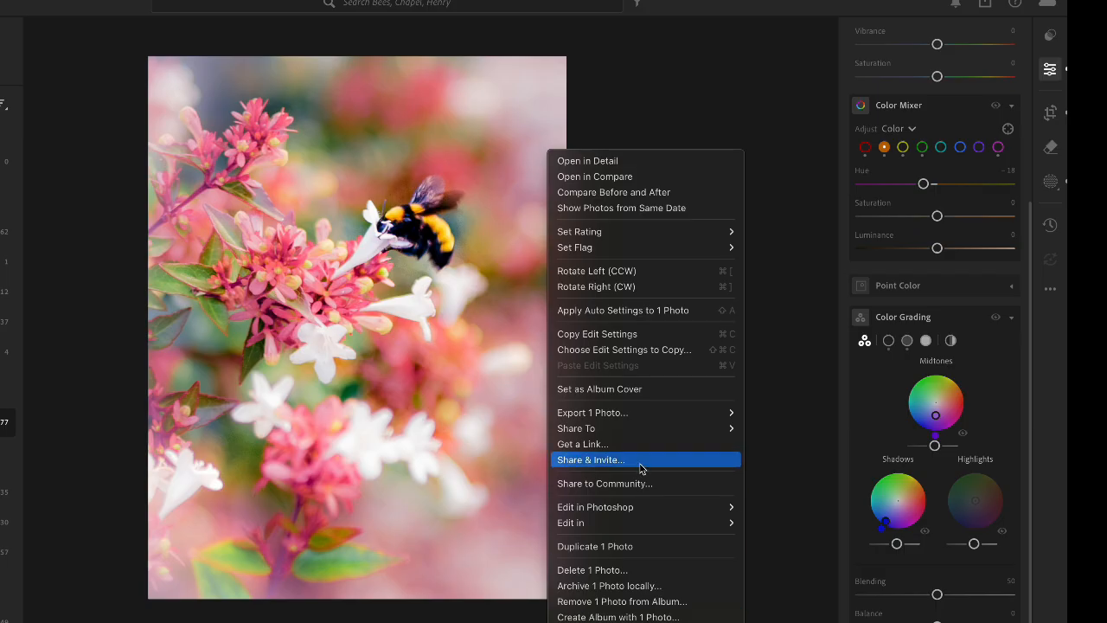
{"action": "left_click", "coordinate": [628, 546]}
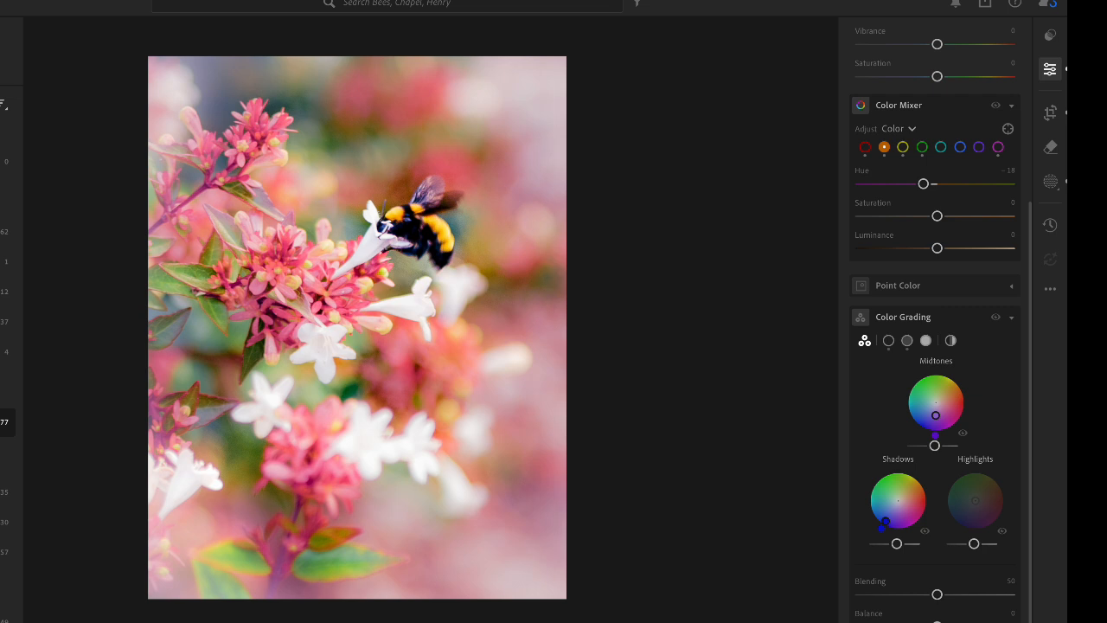
{"action": "left_click", "coordinate": [1011, 104]}
{"action": "left_click", "coordinate": [1048, 256]}
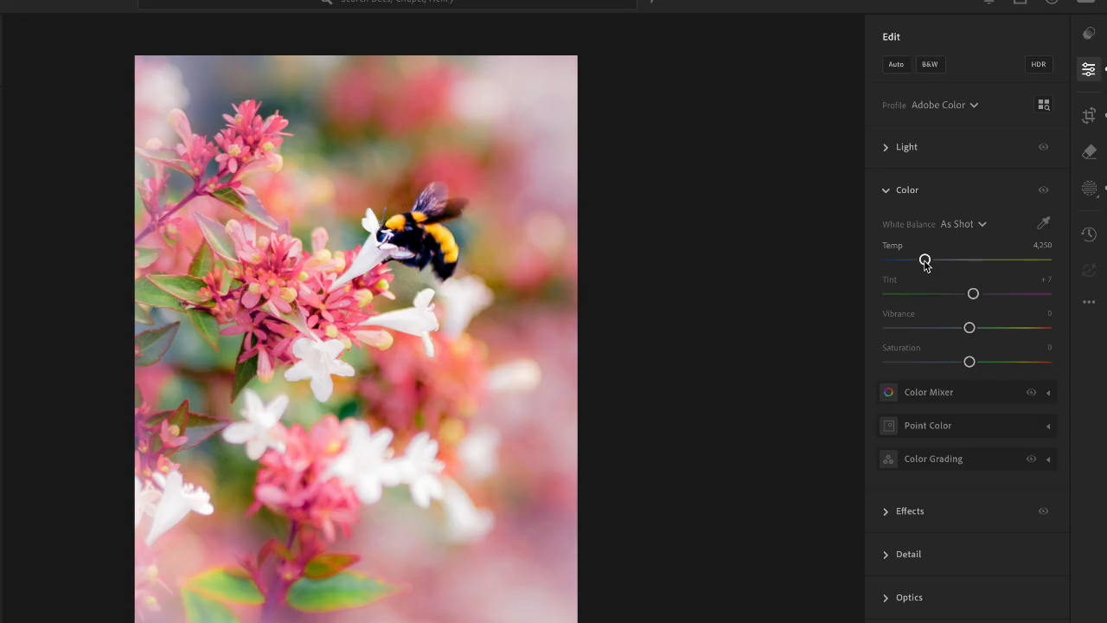
- Set the white balance Temp to 3,940, trying higher Tint, Vibrance and Saturation values and resetting each
{"action": "mouse_move", "coordinate": [927, 265]}
{"action": "left_mouse_down"}
{"action": "mouse_move", "coordinate": [939, 268]}
{"action": "mouse_move", "coordinate": [922, 270]}
{"action": "left_mouse_up"}
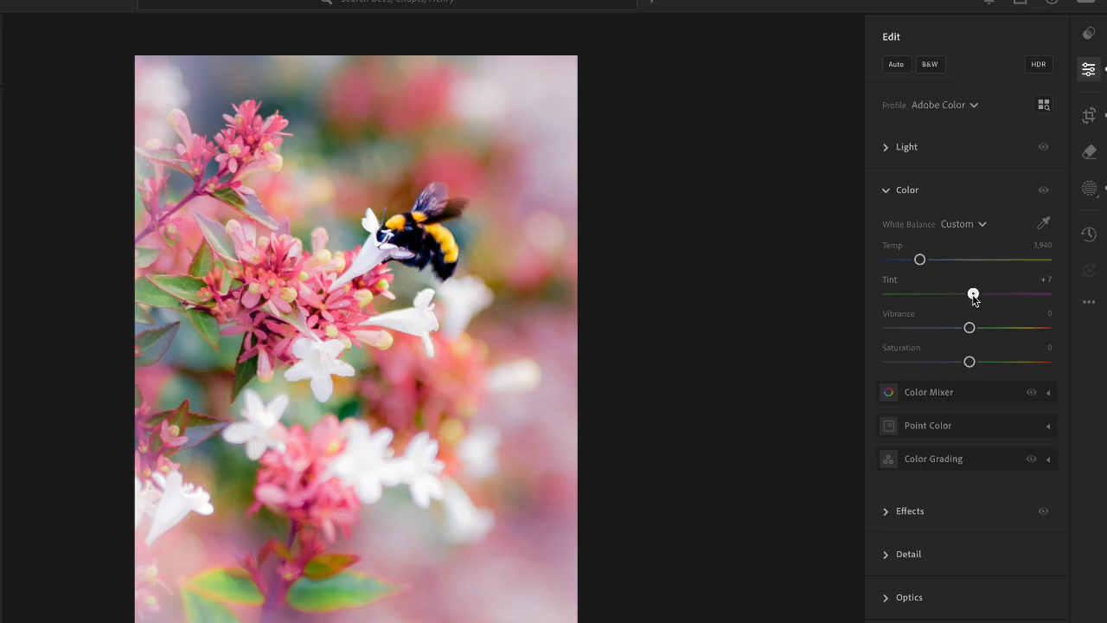
{"action": "left_click_drag", "start_coordinate": [973, 295], "coordinate": [987, 302]}
{"action": "double_click", "coordinate": [986, 295]}
{"action": "mouse_move", "coordinate": [969, 331]}
{"action": "left_mouse_down"}
{"action": "mouse_move", "coordinate": [997, 336]}
{"action": "mouse_move", "coordinate": [982, 339]}
{"action": "left_mouse_up"}
{"action": "double_click", "coordinate": [981, 333]}
{"action": "left_click_drag", "start_coordinate": [970, 364], "coordinate": [989, 373]}
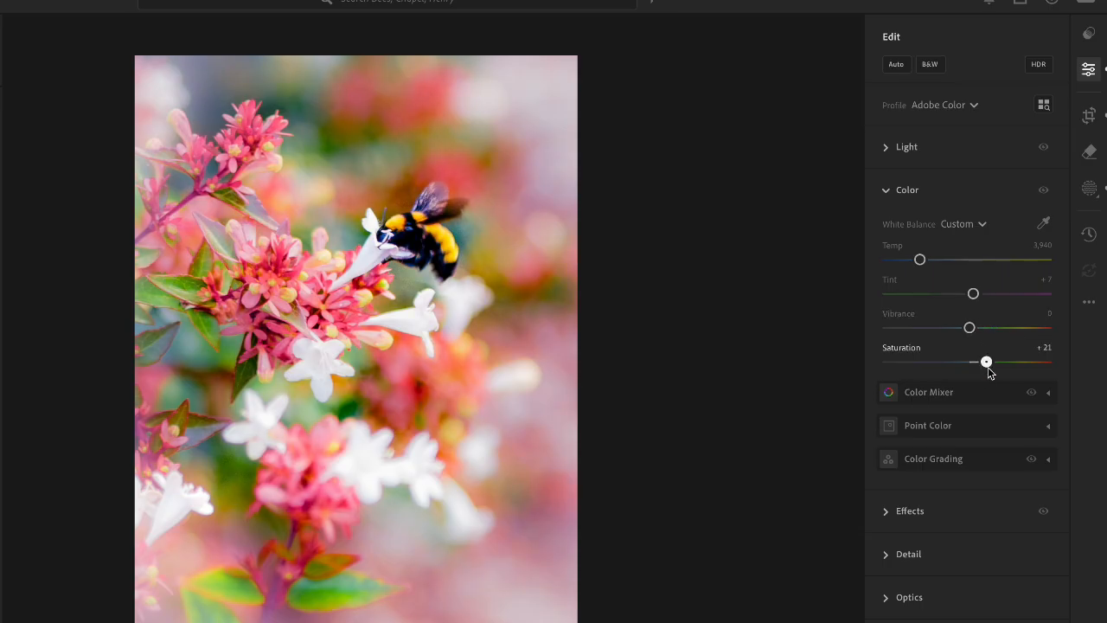
{"action": "double_click", "coordinate": [987, 364]}
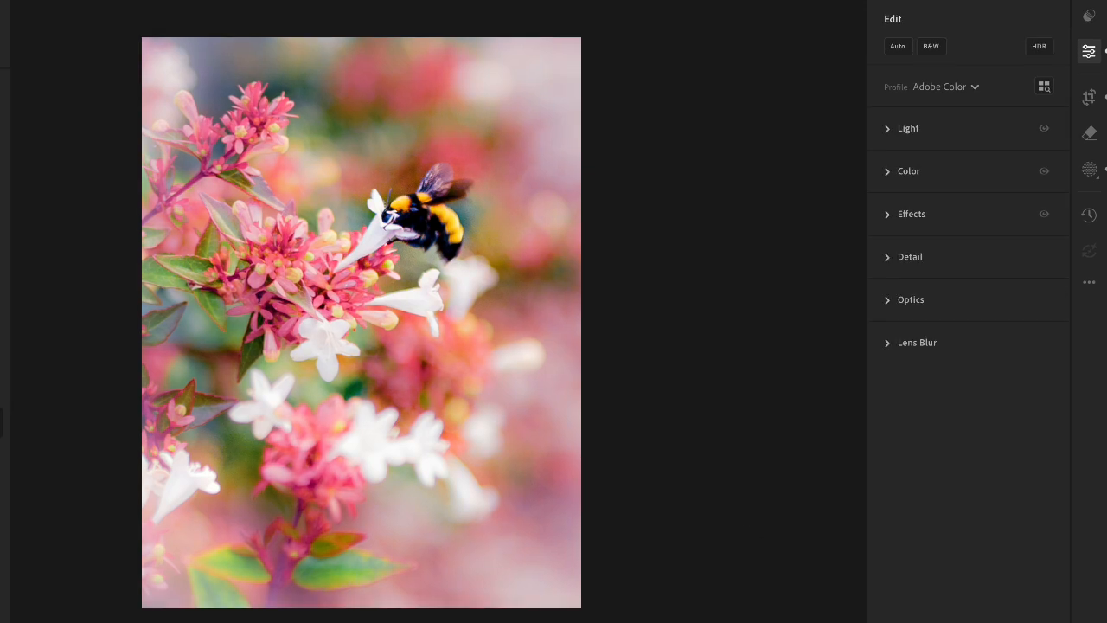
- Reset all edits on the photo and inspect the unedited image
{"action": "left_click", "coordinate": [1088, 282]}
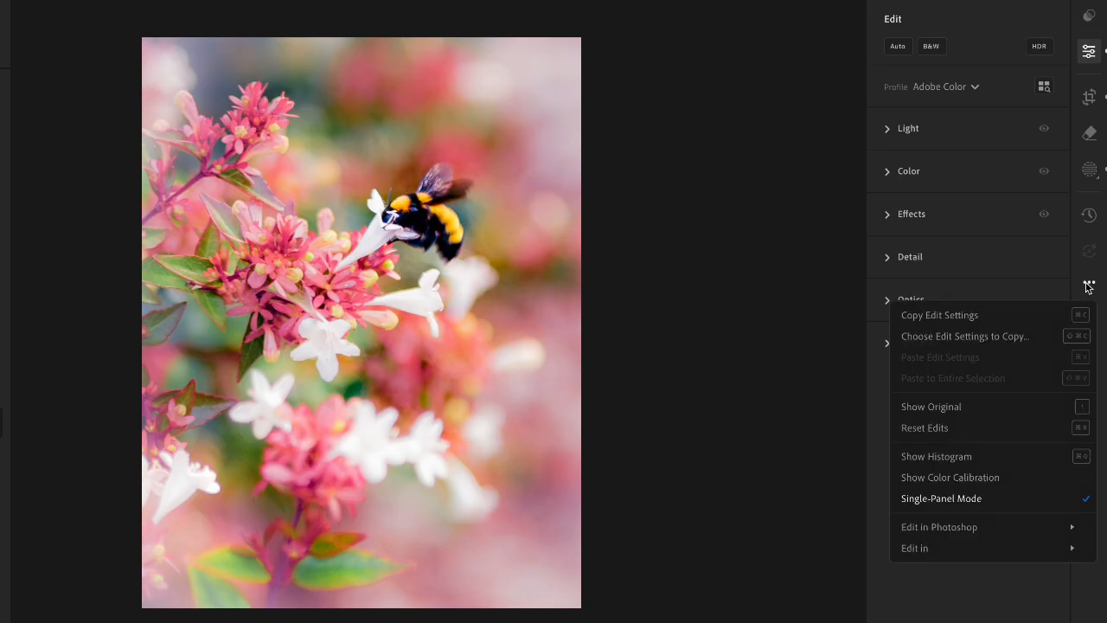
{"action": "left_click", "coordinate": [934, 429]}
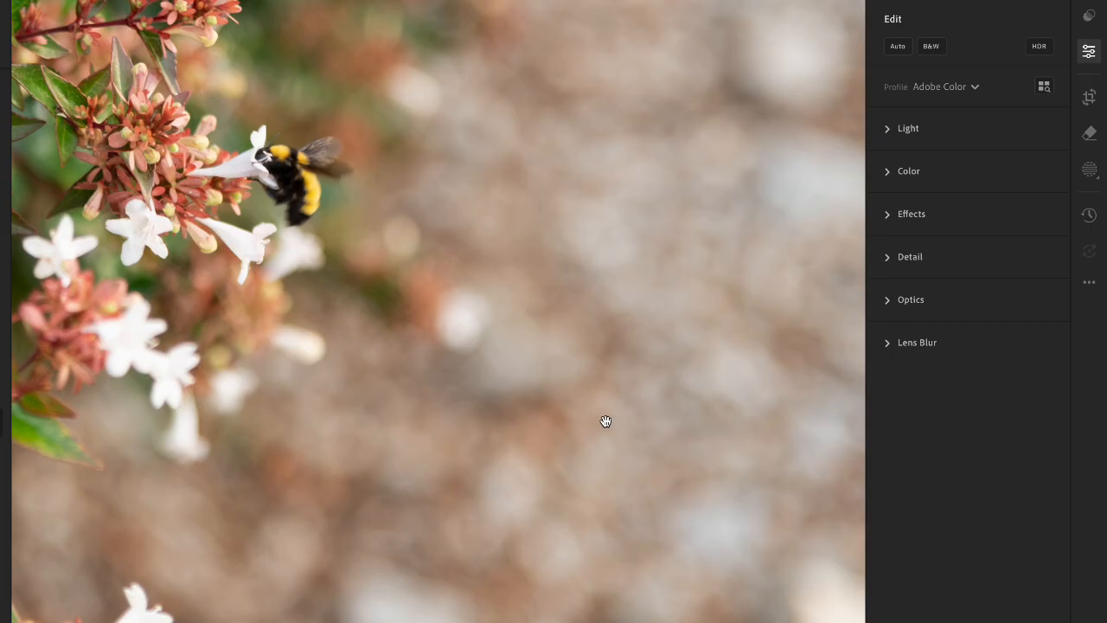
{"action": "left_click", "coordinate": [623, 377]}
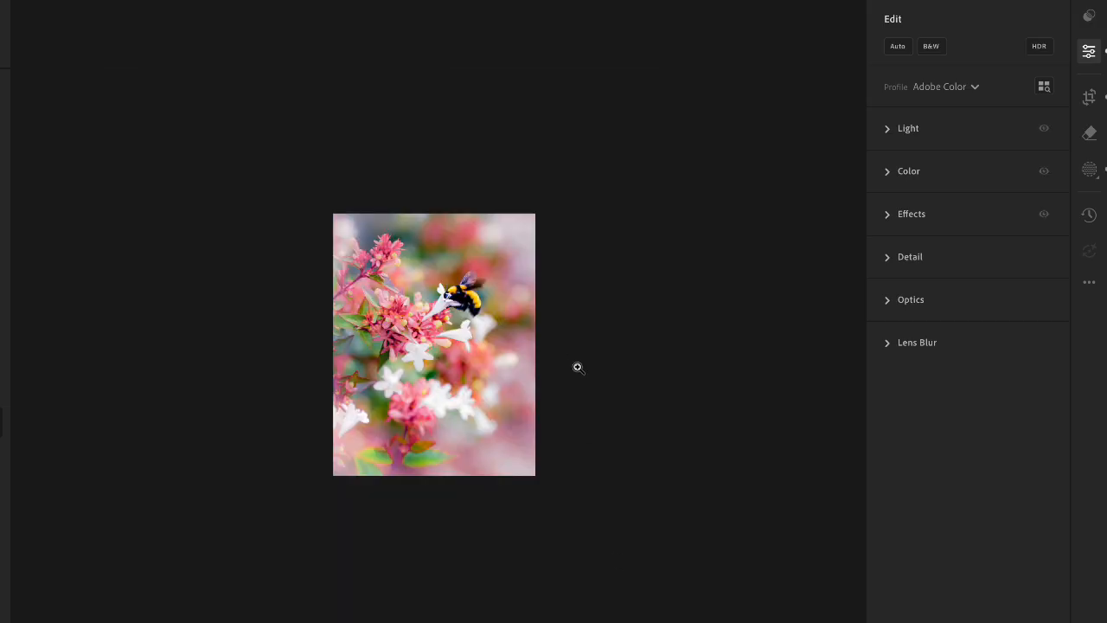
- Show the original to compare the stylized bee photo with its unedited version
{"action": "scroll", "coordinate": [579, 367], "scroll_direction": "up", "scroll_amount": 4}
{"action": "scroll", "coordinate": [579, 367], "scroll_direction": "down", "scroll_amount": 2}
{"action": "scroll", "coordinate": [579, 367], "scroll_direction": "down", "scroll_amount": 2}
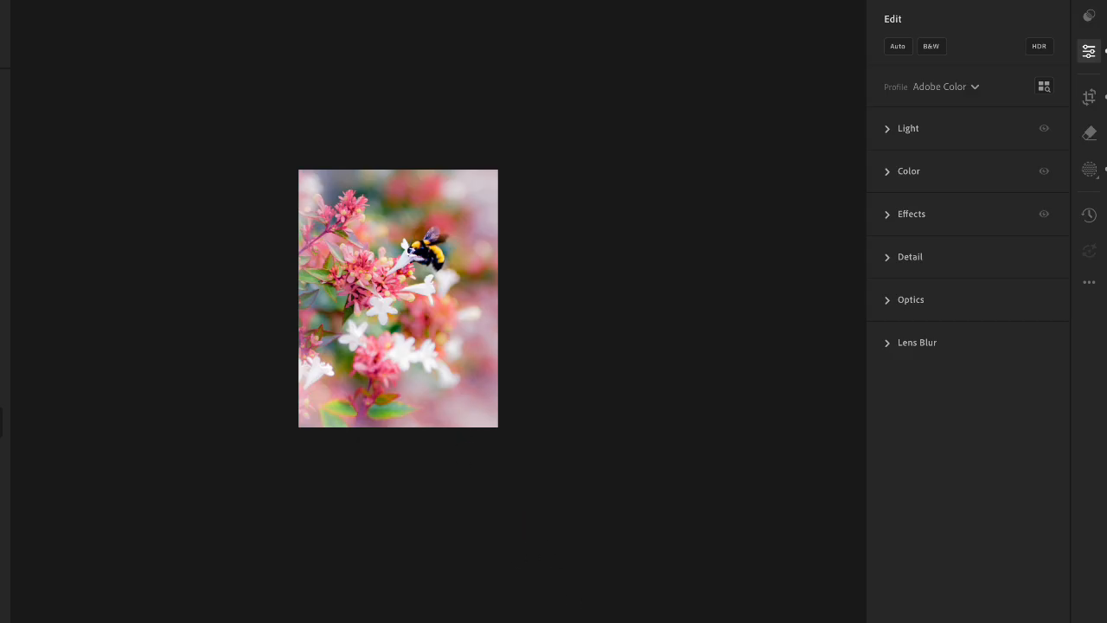
{"action": "key", "text": "backslash"}
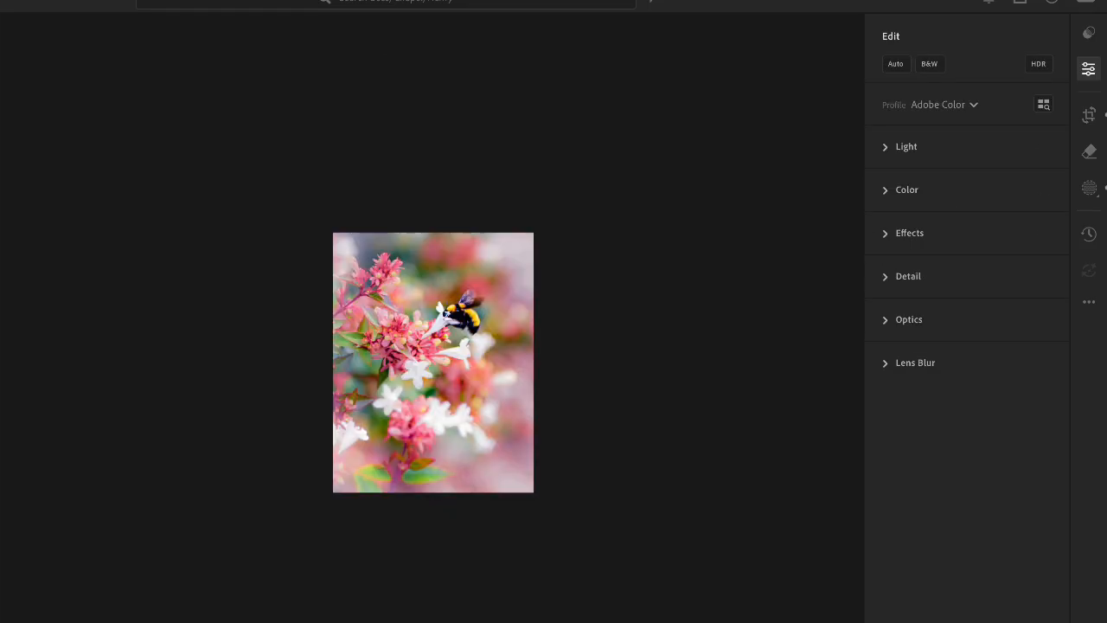
- Choose which edit settings to copy from the stylized photo, excluding the profile and all Remove options
{"action": "right_click", "coordinate": [660, 158]}
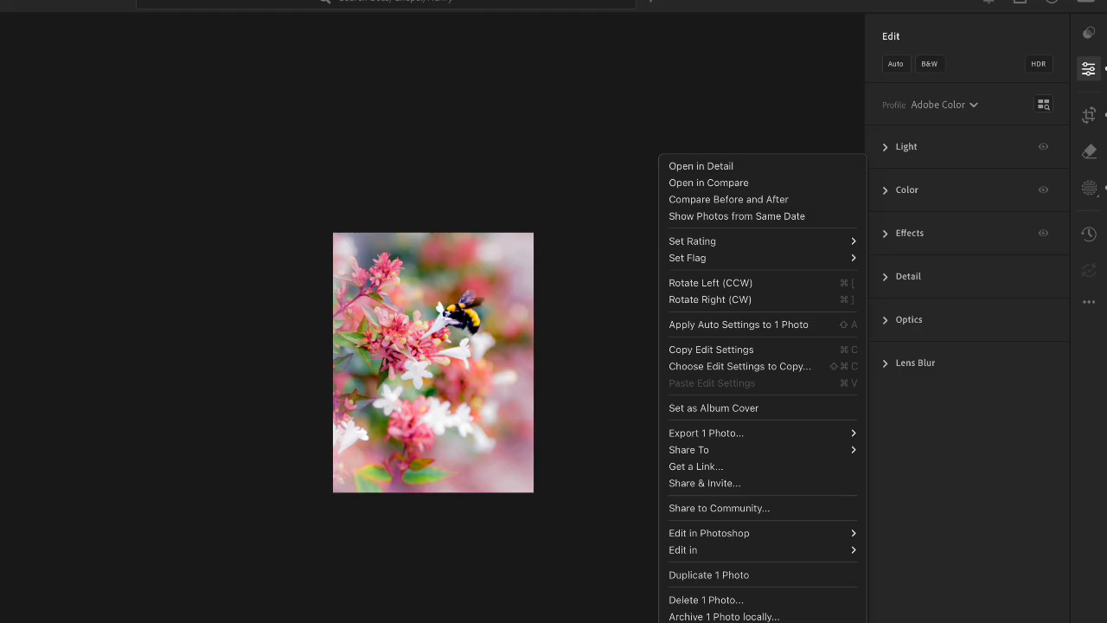
{"action": "left_click", "coordinate": [446, 581]}
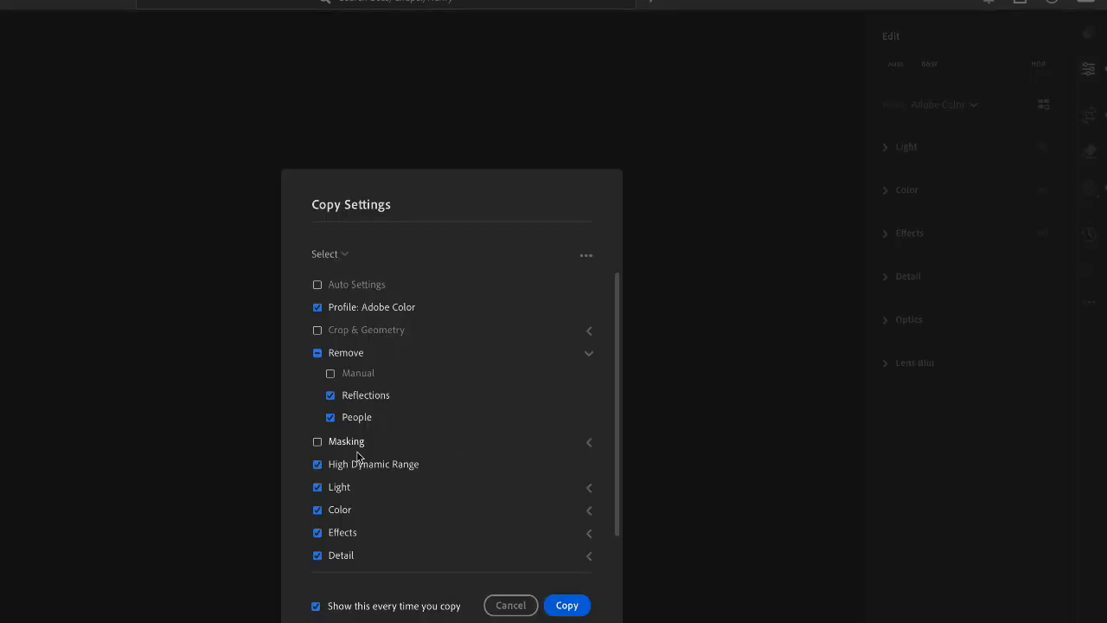
{"action": "left_click", "coordinate": [316, 307]}
{"action": "left_click", "coordinate": [317, 353]}
{"action": "left_click", "coordinate": [331, 380]}
{"action": "left_click", "coordinate": [332, 384]}
{"action": "left_click", "coordinate": [317, 353]}
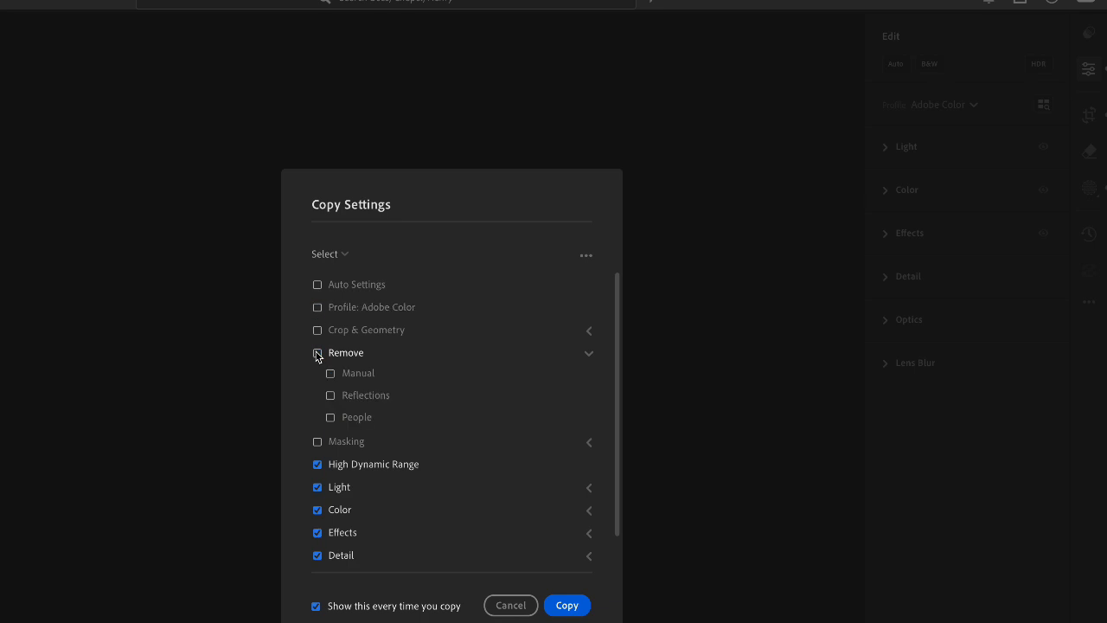
- Exclude High Dynamic Range, Light, Color, Effects, Detail and Optics from the settings to copy
{"action": "left_click", "coordinate": [317, 467]}
{"action": "left_click", "coordinate": [317, 487]}
{"action": "left_click", "coordinate": [316, 532]}
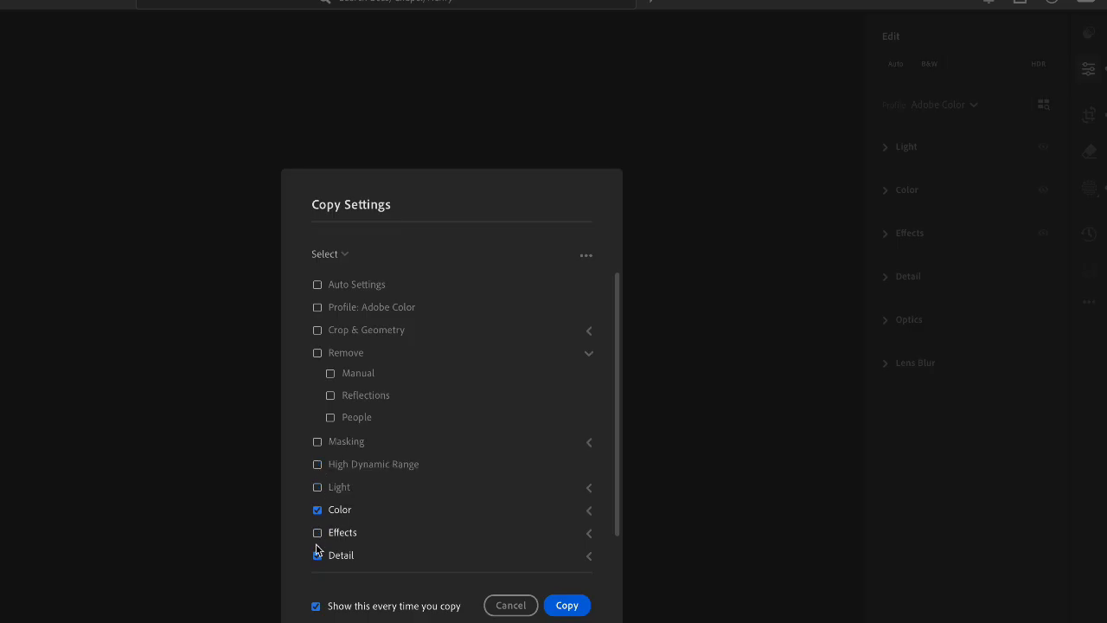
{"action": "left_click", "coordinate": [318, 555]}
{"action": "left_click", "coordinate": [316, 511]}
{"action": "scroll", "coordinate": [433, 505], "scroll_direction": "down", "scroll_amount": 1}
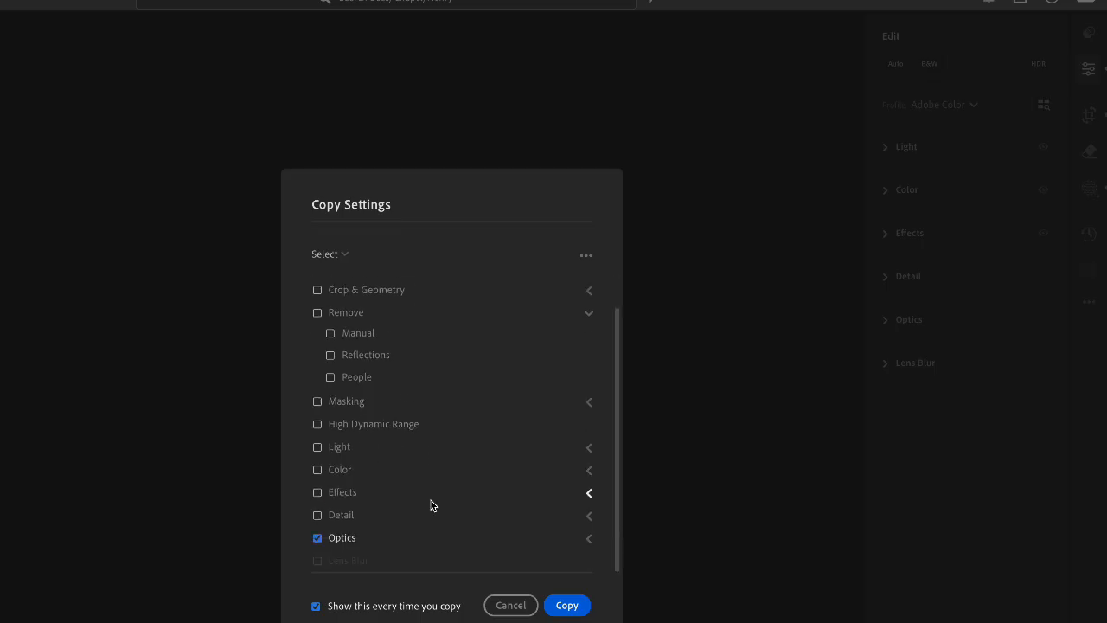
{"action": "left_click", "coordinate": [317, 538]}
- Copy only the Crop & Geometry settings and paste them onto the next, unedited bee photo
{"action": "scroll", "coordinate": [482, 481], "scroll_direction": "up", "scroll_amount": 1}
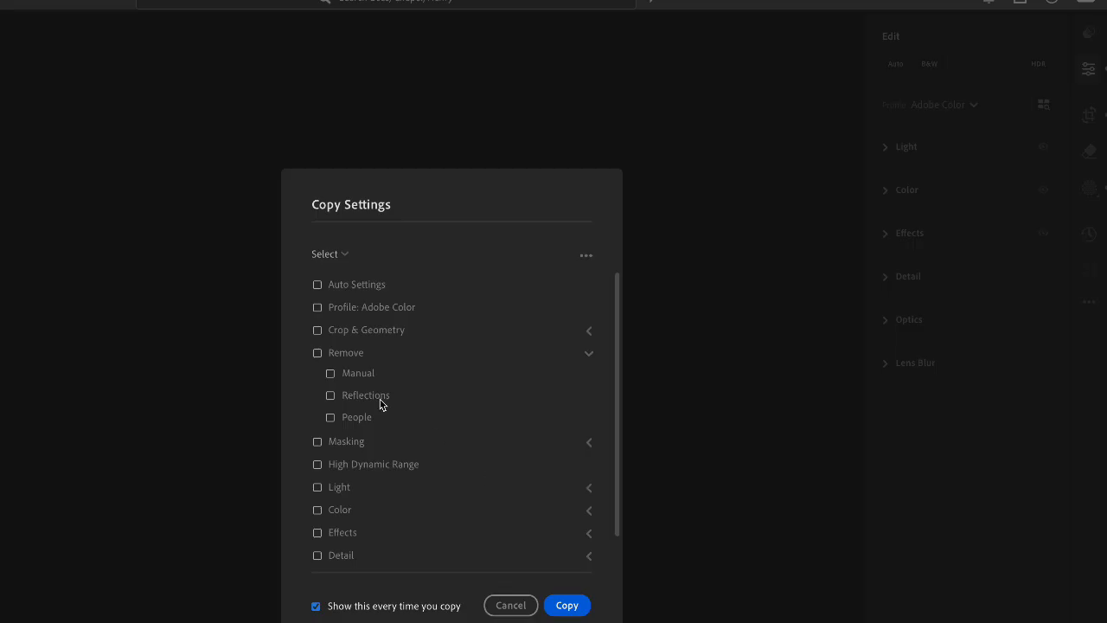
{"action": "left_click", "coordinate": [317, 331]}
{"action": "left_click", "coordinate": [568, 605]}
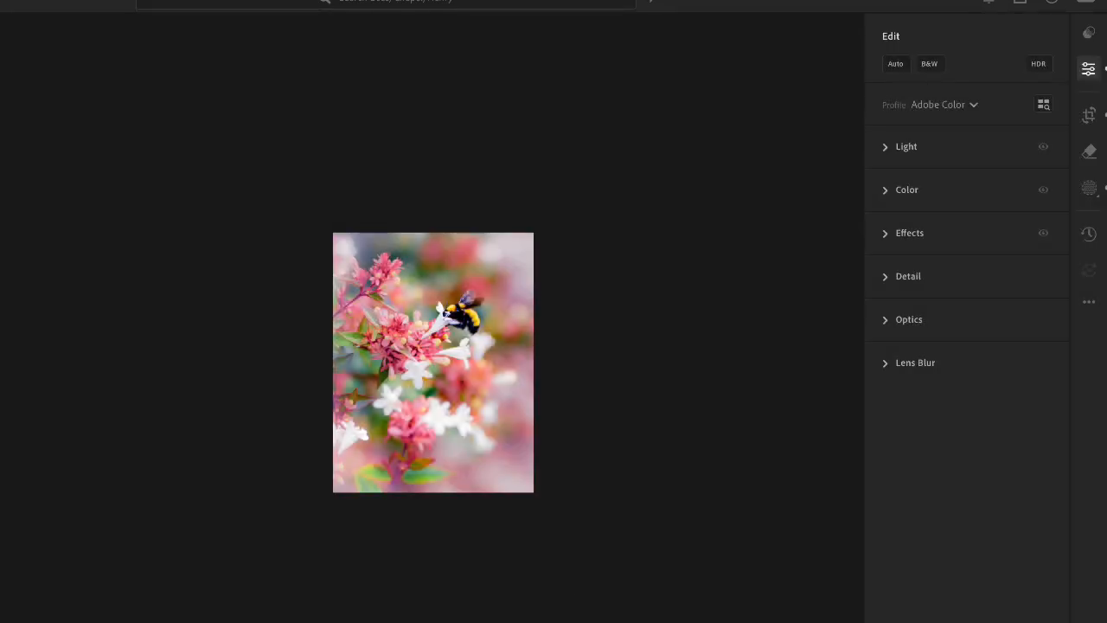
{"action": "key", "text": "Right"}
{"action": "key", "text": "ctrl+v"}
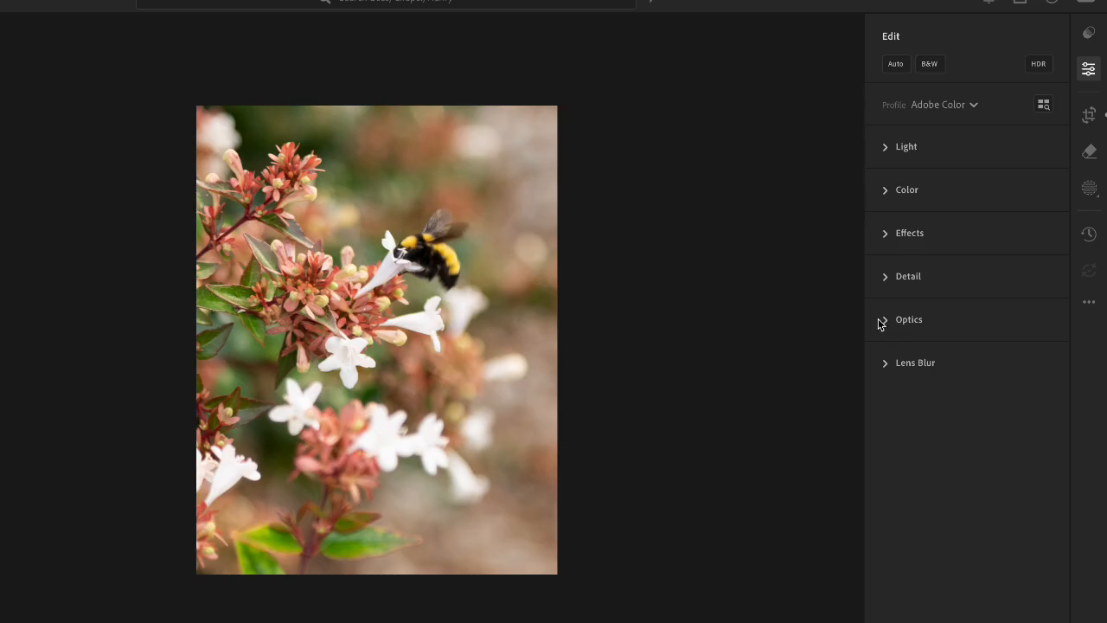
- Browse the Recommended presets and preview a darker, muted one on the cropped photo
{"action": "left_click", "coordinate": [1091, 34]}
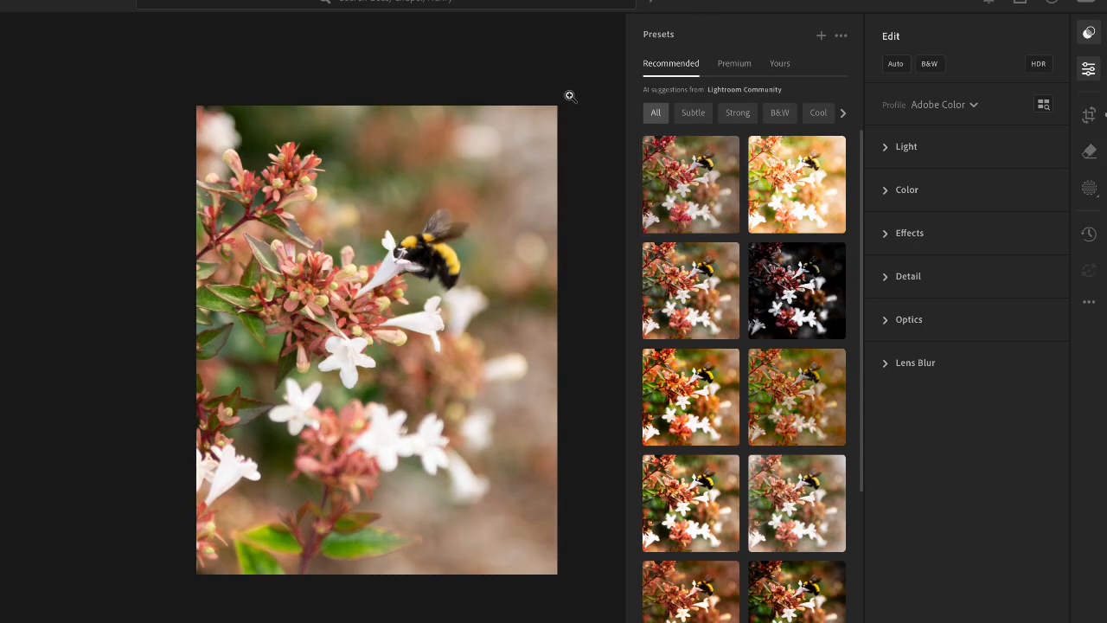
{"action": "left_click", "coordinate": [649, 207]}
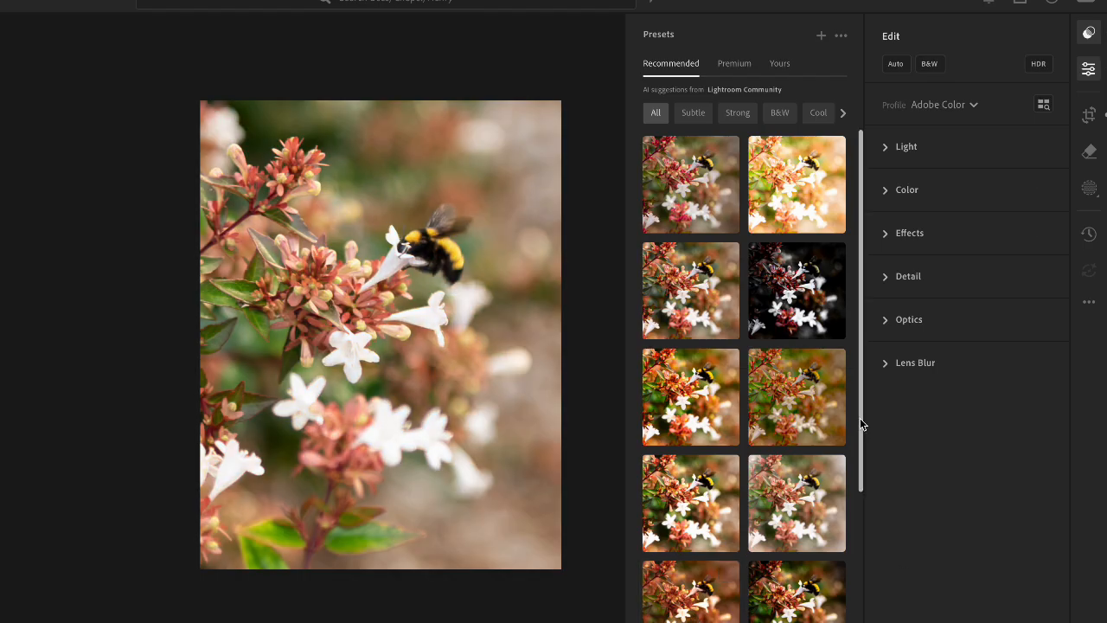
{"action": "left_click_drag", "start_coordinate": [860, 422], "coordinate": [867, 622]}
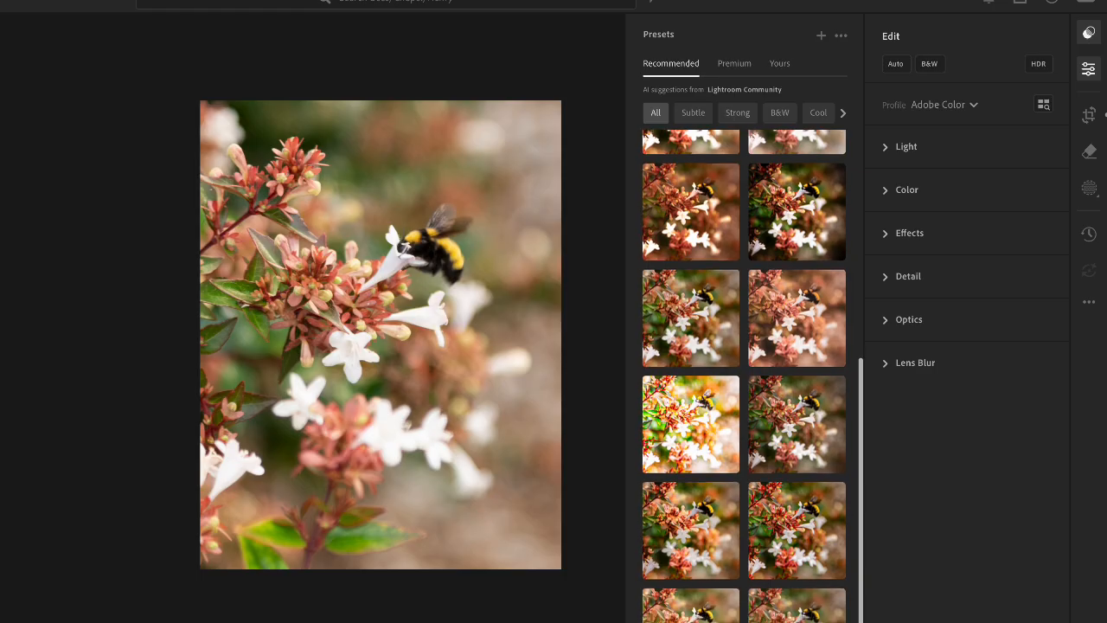
{"action": "mouse_move", "coordinate": [824, 414]}
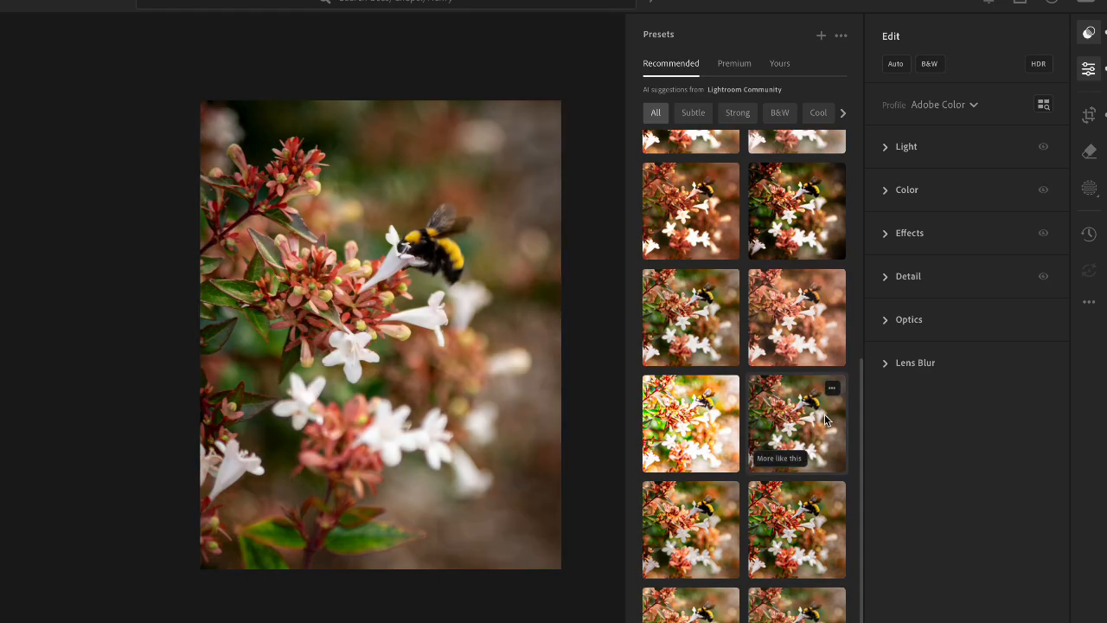
- Apply the vivid Recommended preset with saturated red blossoms and set its Effects Vignette to -40
{"action": "mouse_move", "coordinate": [831, 520]}
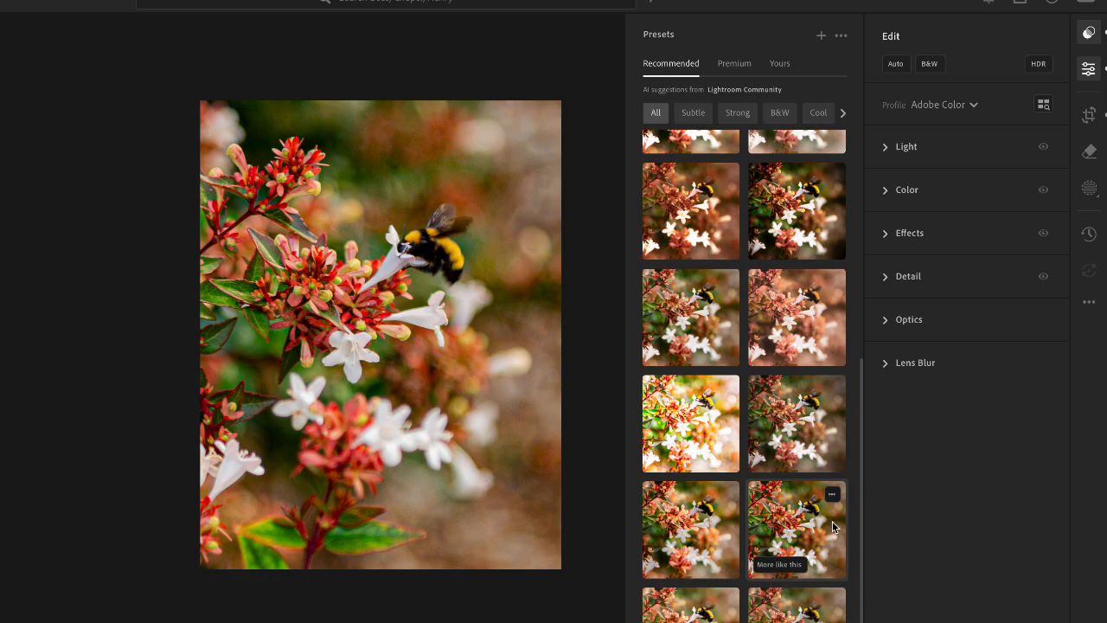
{"action": "mouse_move", "coordinate": [806, 616]}
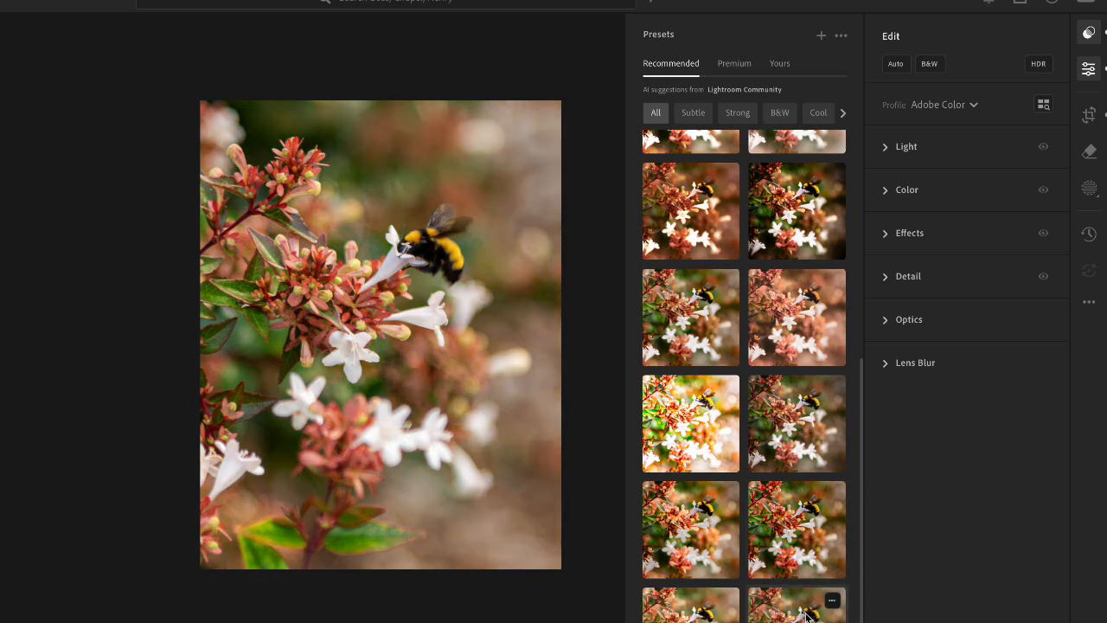
{"action": "mouse_move", "coordinate": [862, 531]}
{"action": "left_mouse_down"}
{"action": "mouse_move", "coordinate": [865, 615]}
{"action": "mouse_move", "coordinate": [870, 476]}
{"action": "mouse_move", "coordinate": [872, 518]}
{"action": "mouse_move", "coordinate": [862, 519]}
{"action": "left_mouse_up"}
{"action": "mouse_move", "coordinate": [804, 616]}
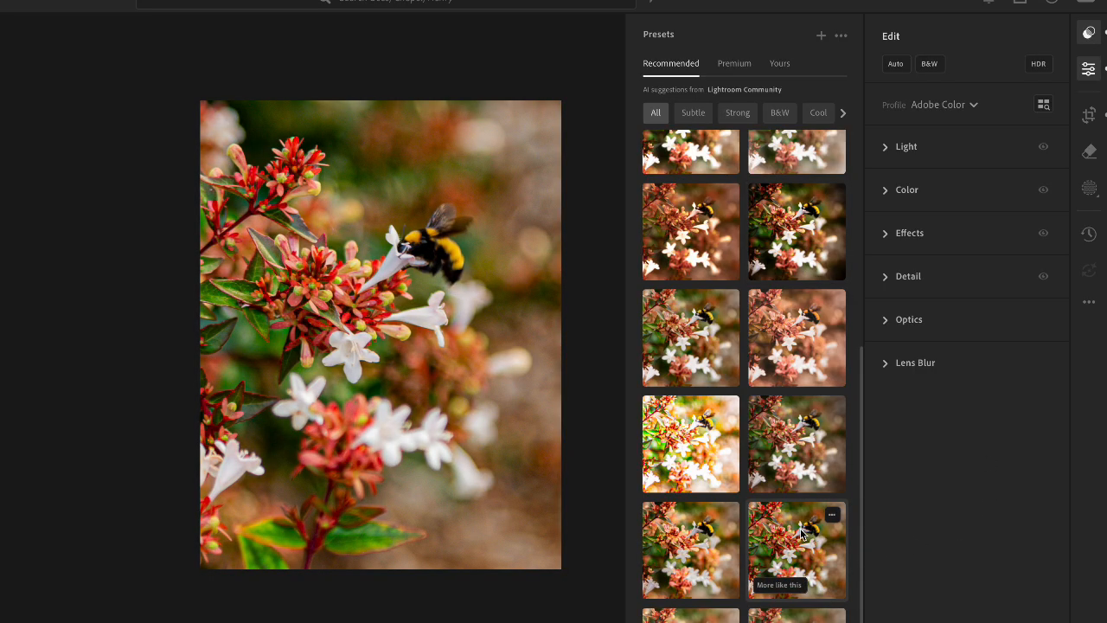
{"action": "left_click", "coordinate": [801, 534]}
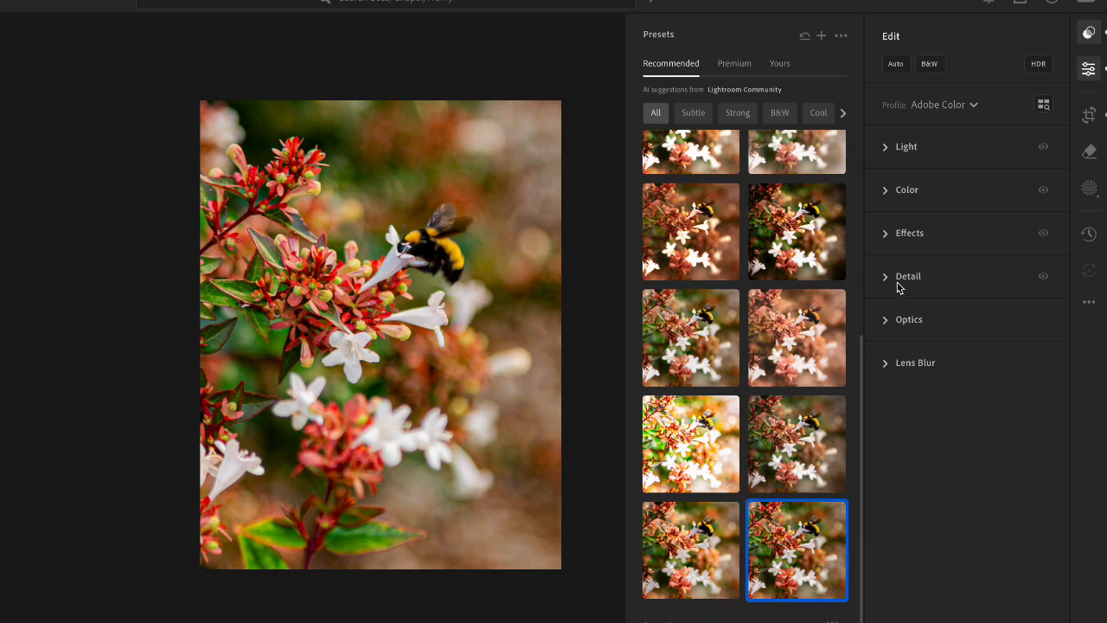
{"action": "left_click", "coordinate": [885, 235]}
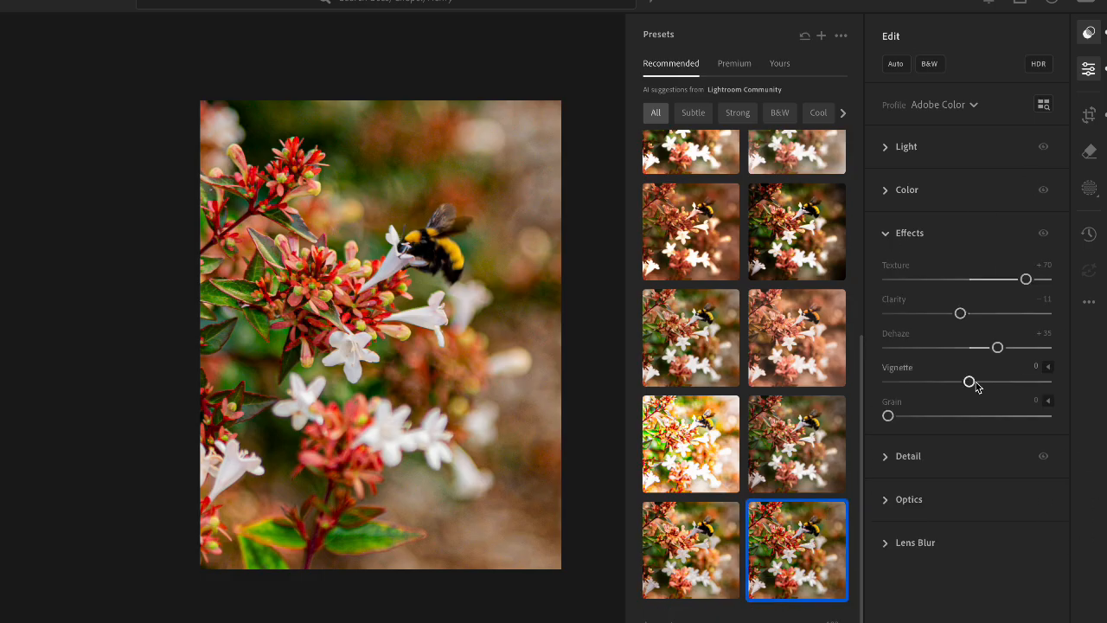
{"action": "left_click_drag", "start_coordinate": [970, 385], "coordinate": [939, 395]}
- Try the dark, heavily vignetted Recommended preset with its Amount reduced to 86
{"action": "left_click", "coordinate": [833, 248]}
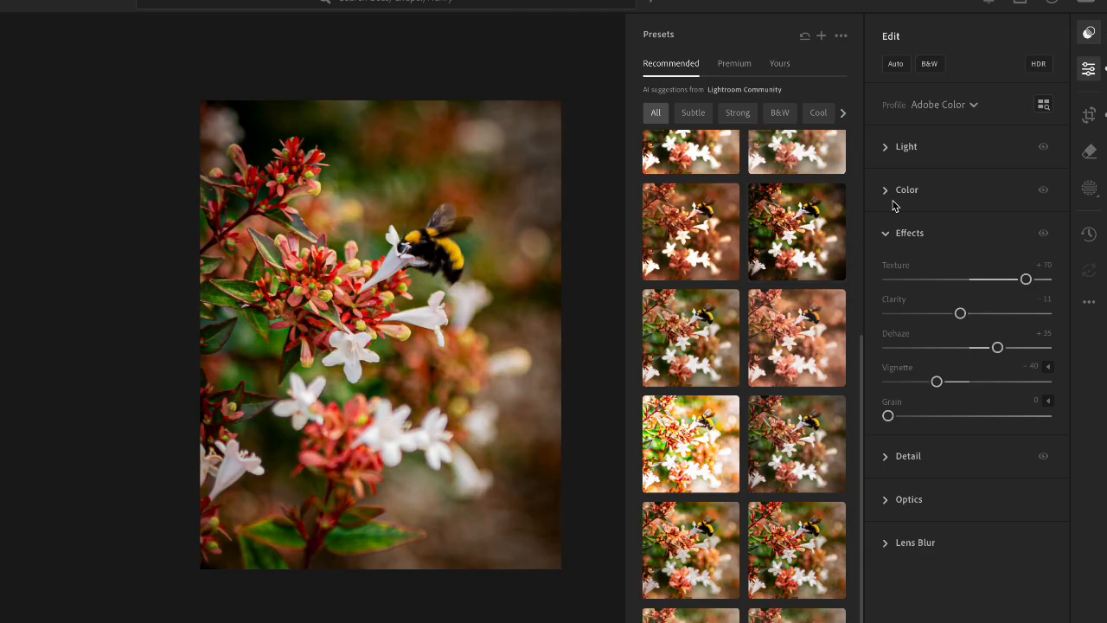
{"action": "left_click", "coordinate": [818, 226]}
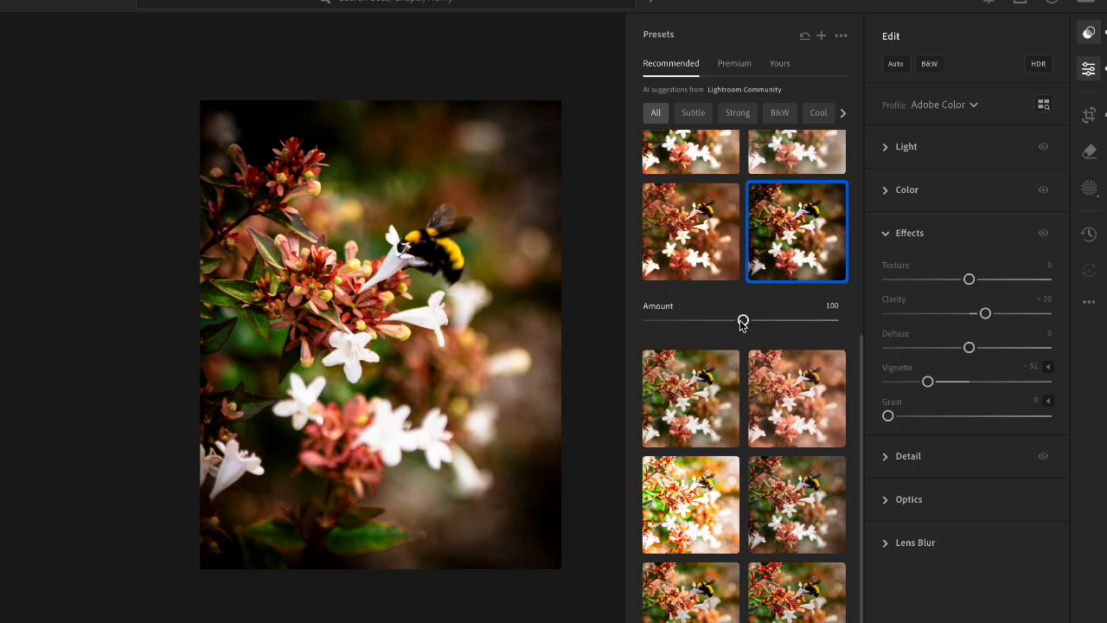
{"action": "mouse_move", "coordinate": [743, 320]}
{"action": "left_mouse_down"}
{"action": "mouse_move", "coordinate": [620, 341]}
{"action": "mouse_move", "coordinate": [731, 336]}
{"action": "left_mouse_up"}
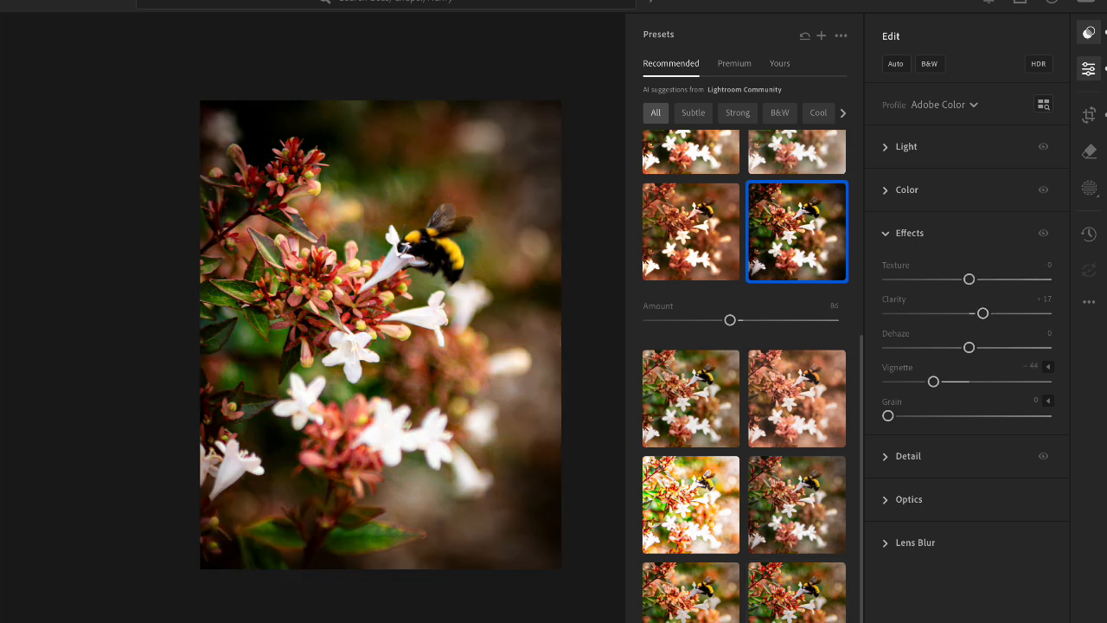
- Reapply the vivid red-blossom preset, set Vignette to -22 and Dehaze to +43, and lower Texture
{"action": "left_click", "coordinate": [810, 614]}
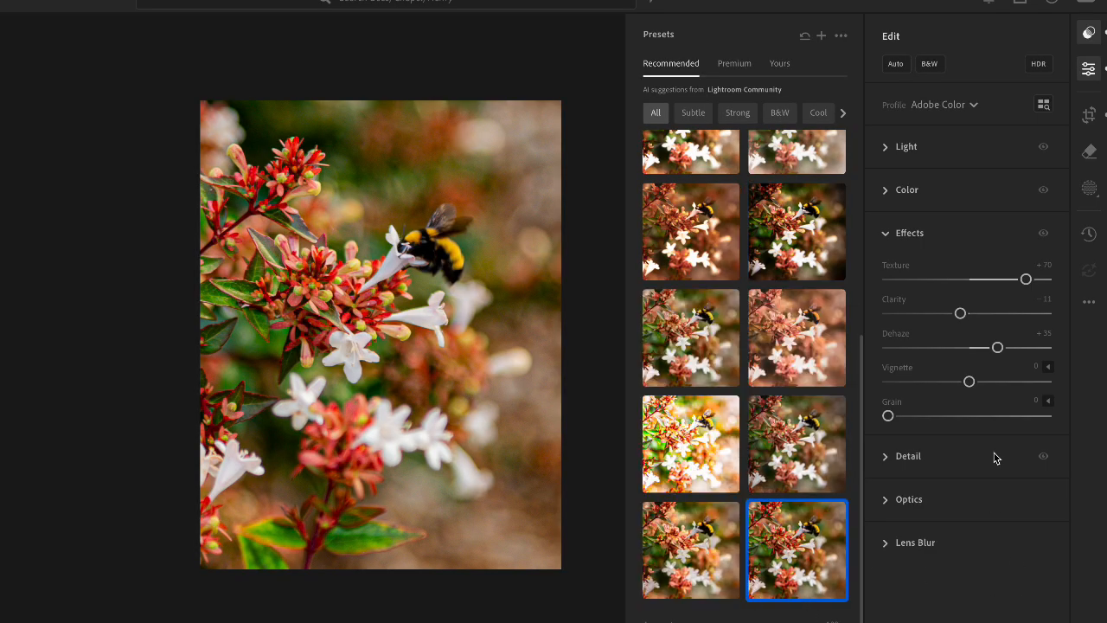
{"action": "left_click_drag", "start_coordinate": [969, 381], "coordinate": [950, 389]}
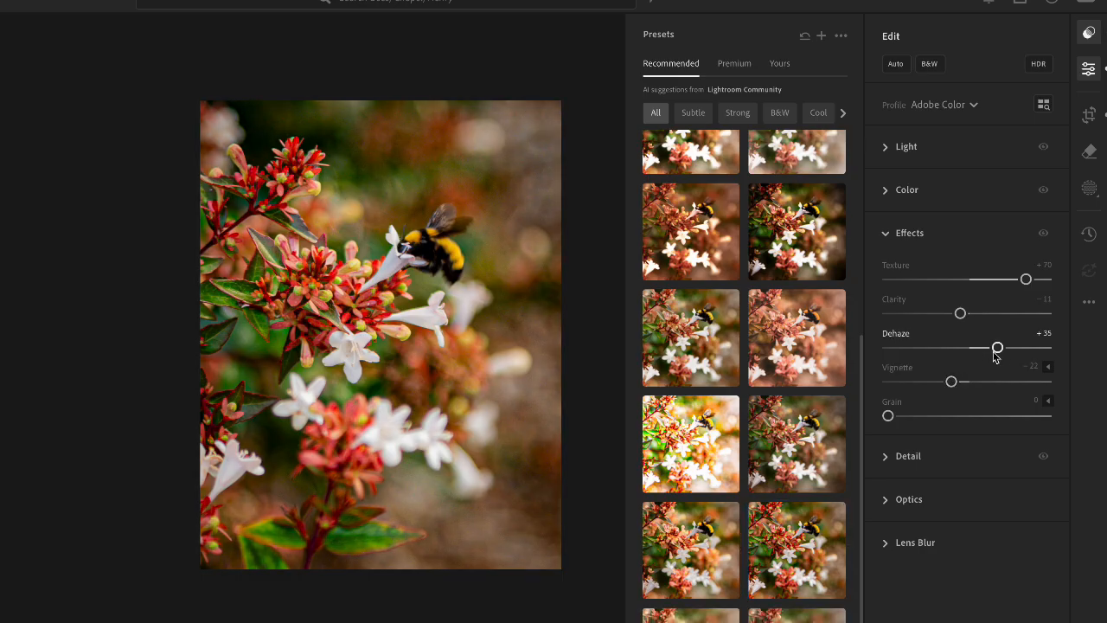
{"action": "left_click_drag", "start_coordinate": [999, 349], "coordinate": [1004, 349]}
{"action": "left_click_drag", "start_coordinate": [1026, 279], "coordinate": [979, 298]}
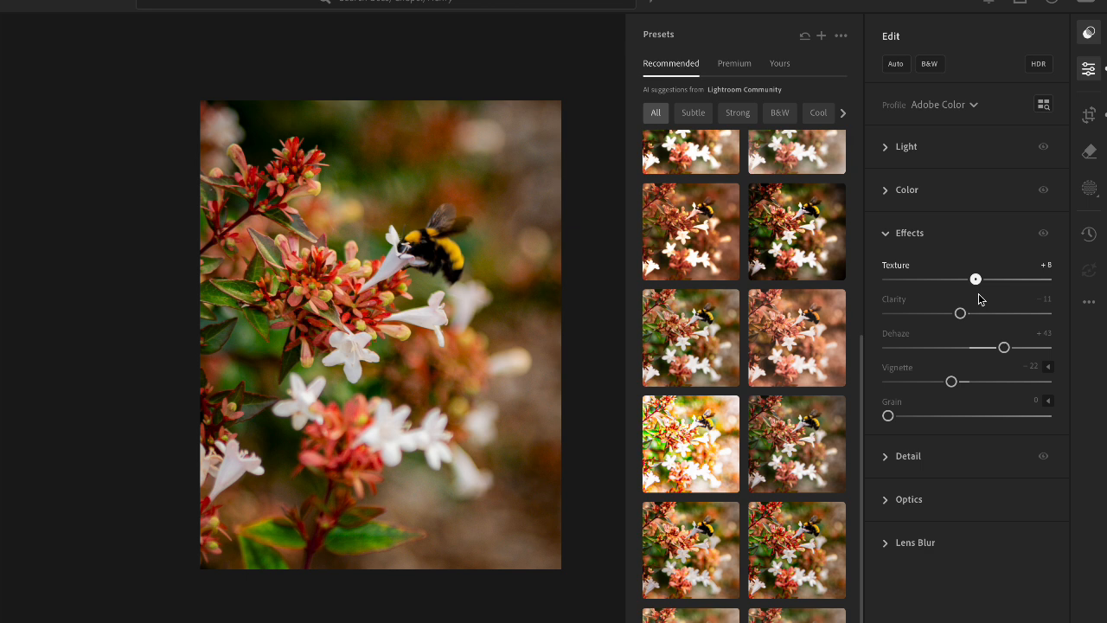
{"action": "left_click_drag", "start_coordinate": [979, 298], "coordinate": [991, 299]}
- Switch to the pink stylized bee photo, hide the presets and view its existing masks
{"action": "key", "text": "Right"}
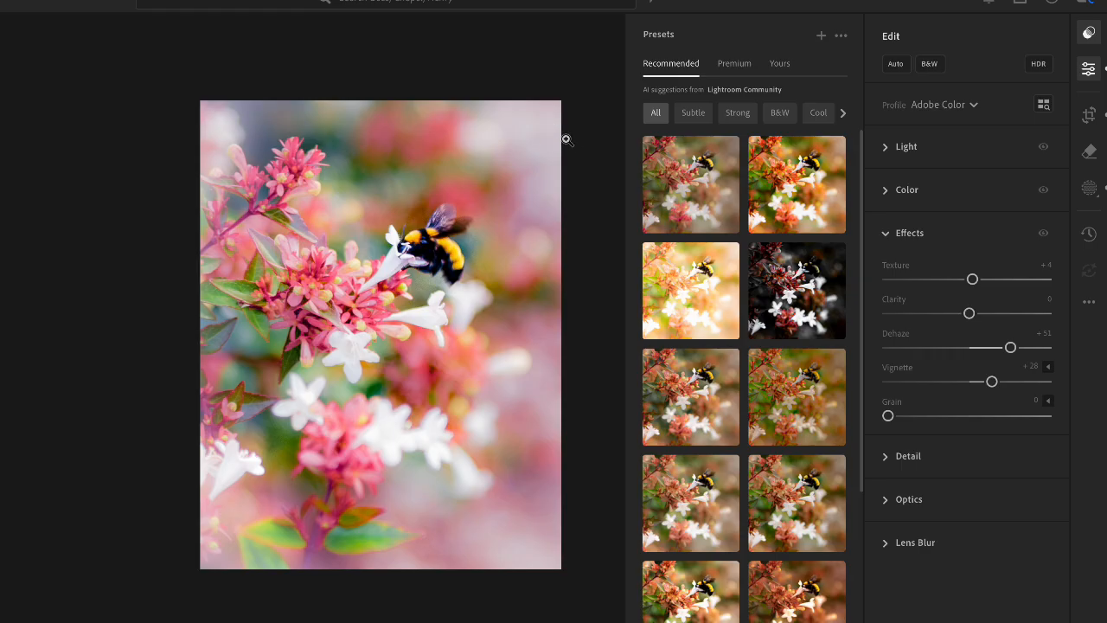
{"action": "left_click", "coordinate": [699, 184]}
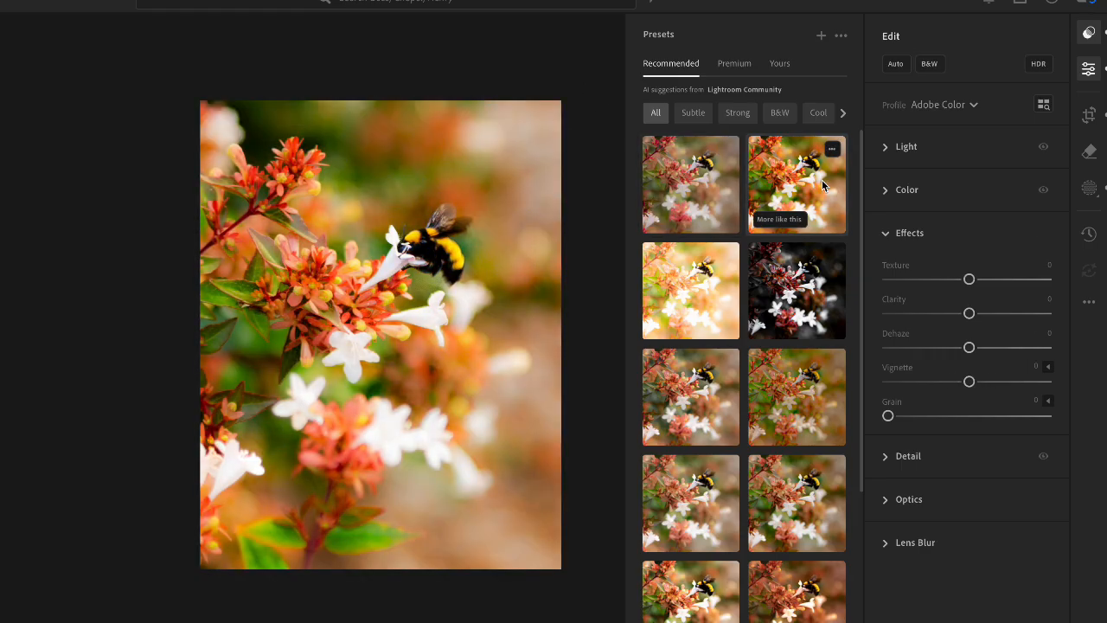
{"action": "left_click", "coordinate": [1091, 34]}
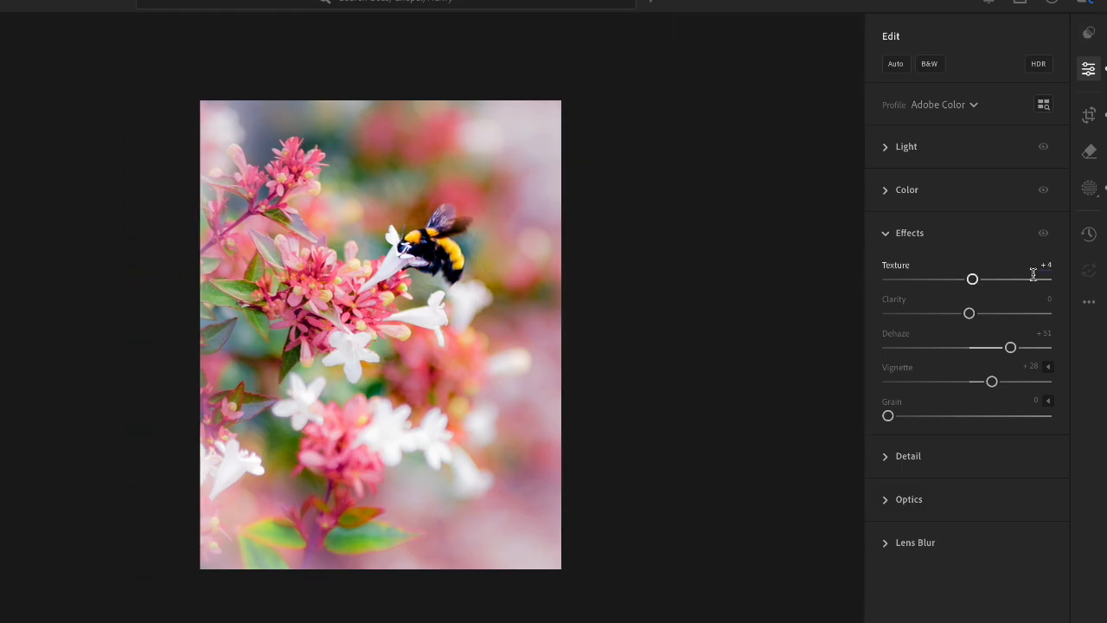
{"action": "left_click", "coordinate": [1079, 195]}
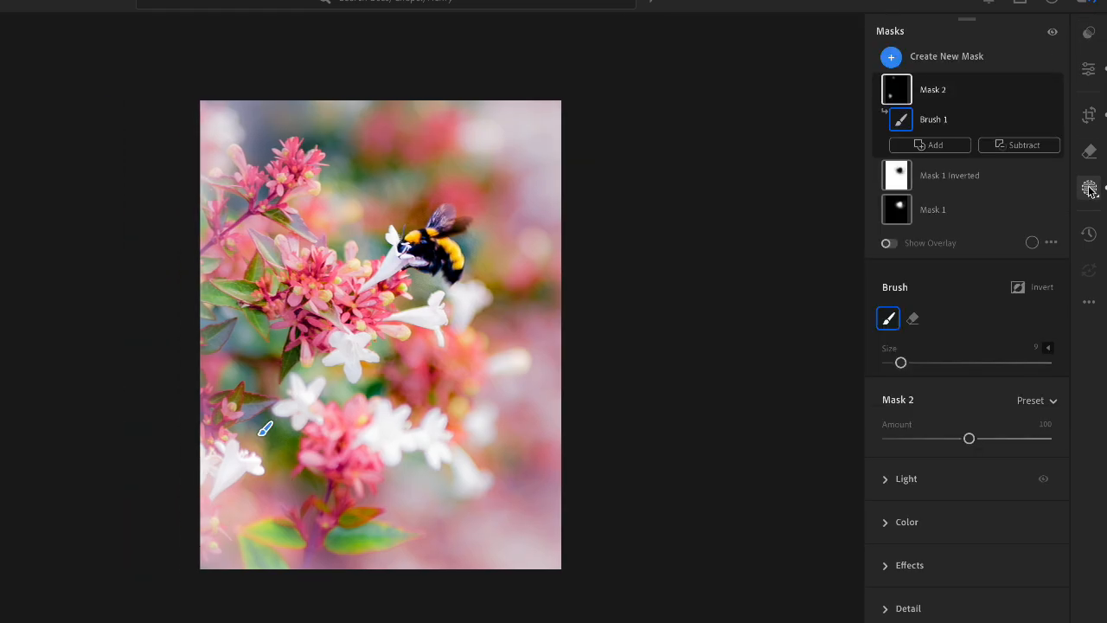
{"action": "left_click", "coordinate": [1089, 191]}
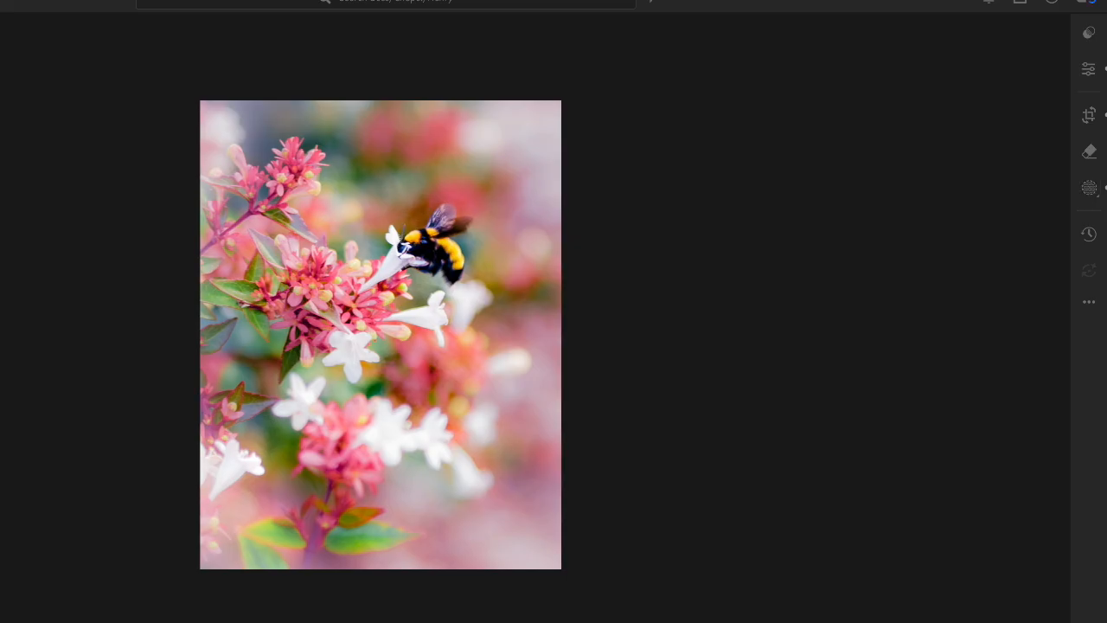
- Choose what to copy from the pink photo, excluding Profile, Remove, High Dynamic Range, Light, Color and Effects
{"action": "key", "text": "ctrl+shift+c"}
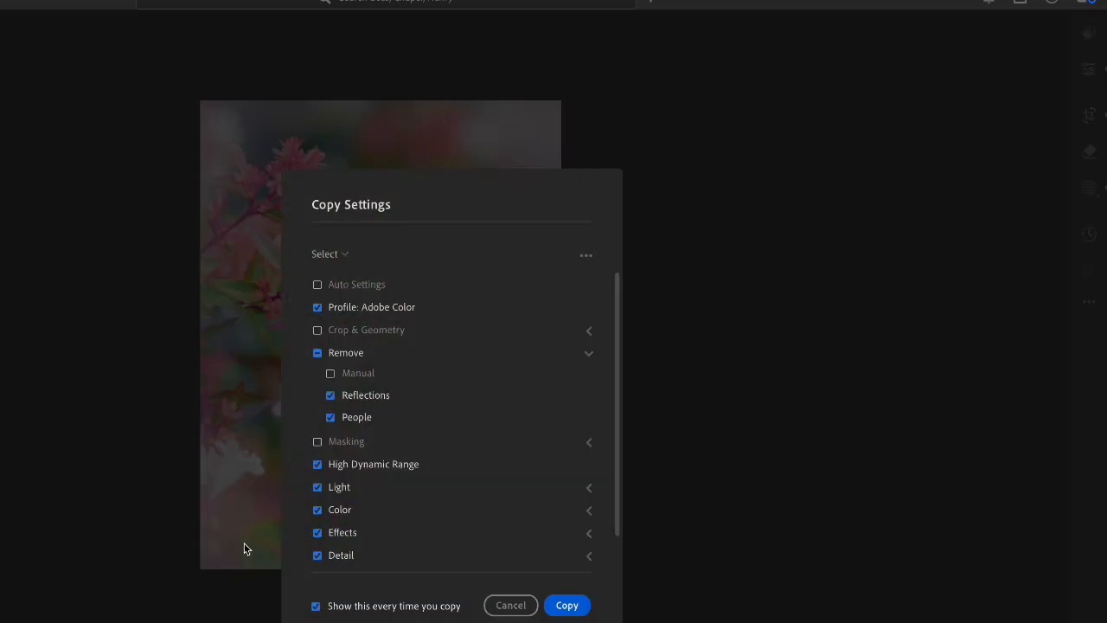
{"action": "left_click", "coordinate": [317, 307]}
{"action": "left_click", "coordinate": [317, 354]}
{"action": "left_click", "coordinate": [316, 353]}
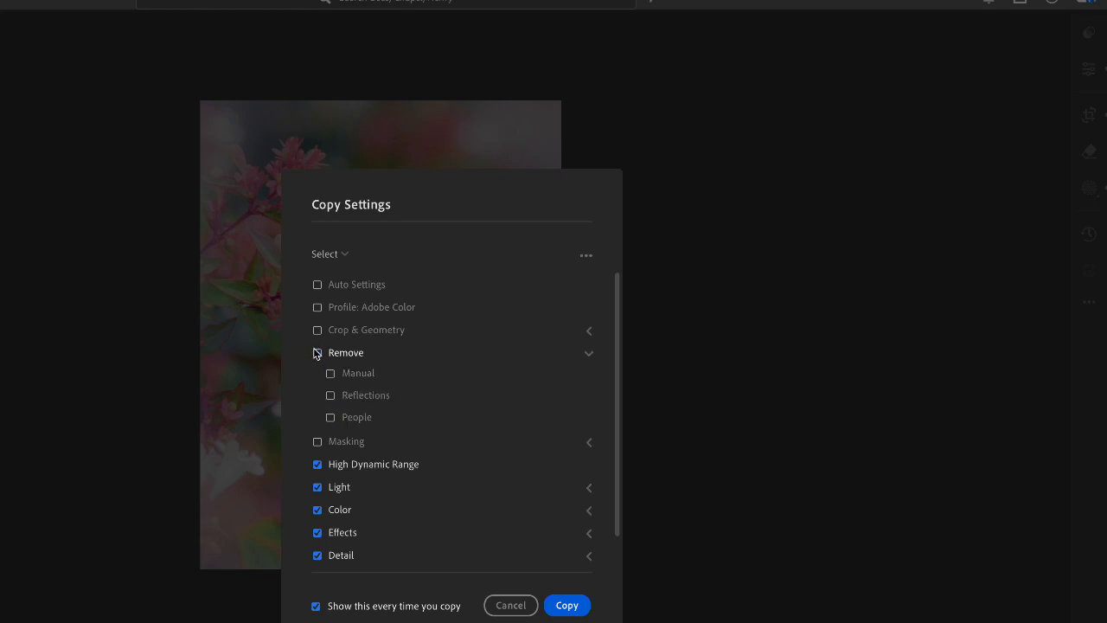
{"action": "left_click", "coordinate": [316, 464]}
{"action": "left_click", "coordinate": [316, 487]}
{"action": "left_click", "coordinate": [318, 534]}
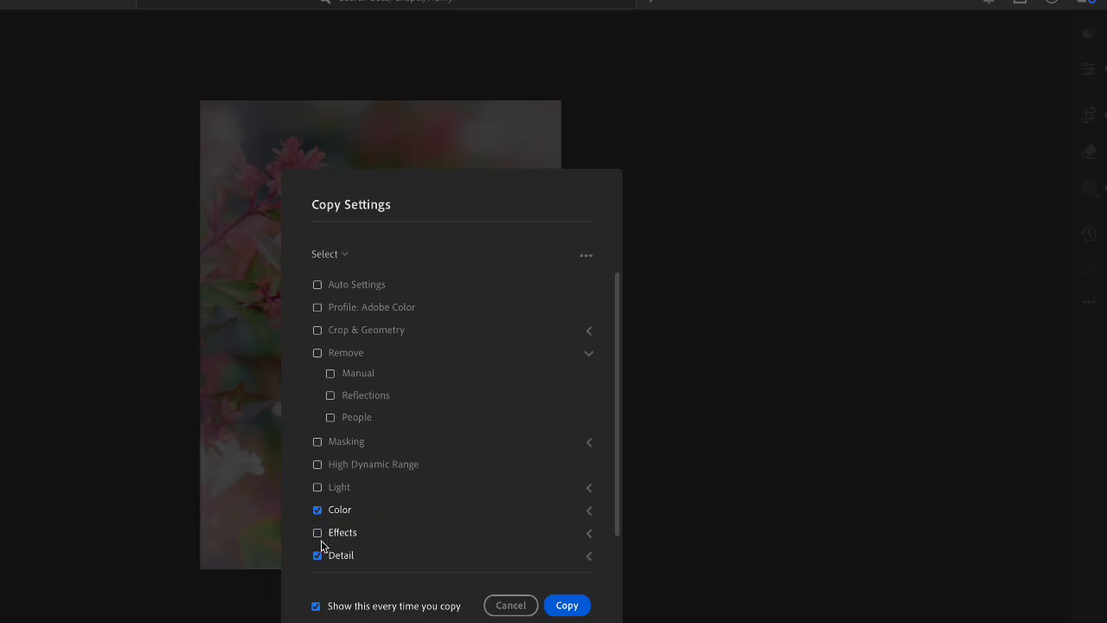
{"action": "left_click", "coordinate": [318, 511]}
- Include Masking in the copied settings and paste them onto the bee photo with the vivid preset
{"action": "left_click", "coordinate": [316, 442]}
{"action": "left_click", "coordinate": [558, 607]}
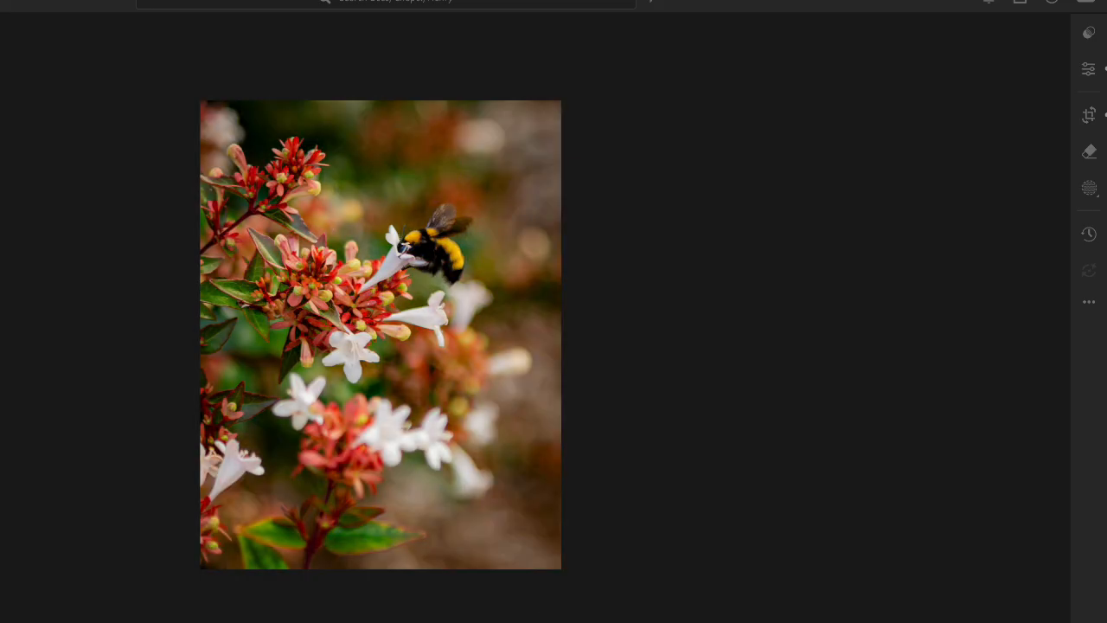
{"action": "key", "text": "ctrl+v"}
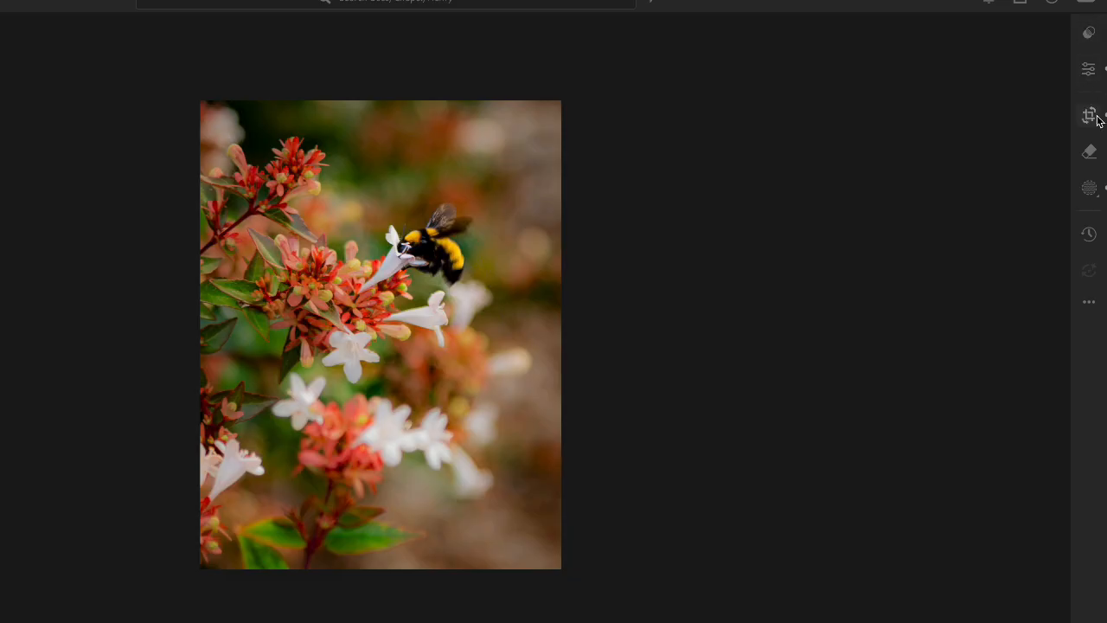
- Open the pasted masks and examine the Light and Color settings of Mask 1 Inverted
{"action": "left_click", "coordinate": [1089, 187]}
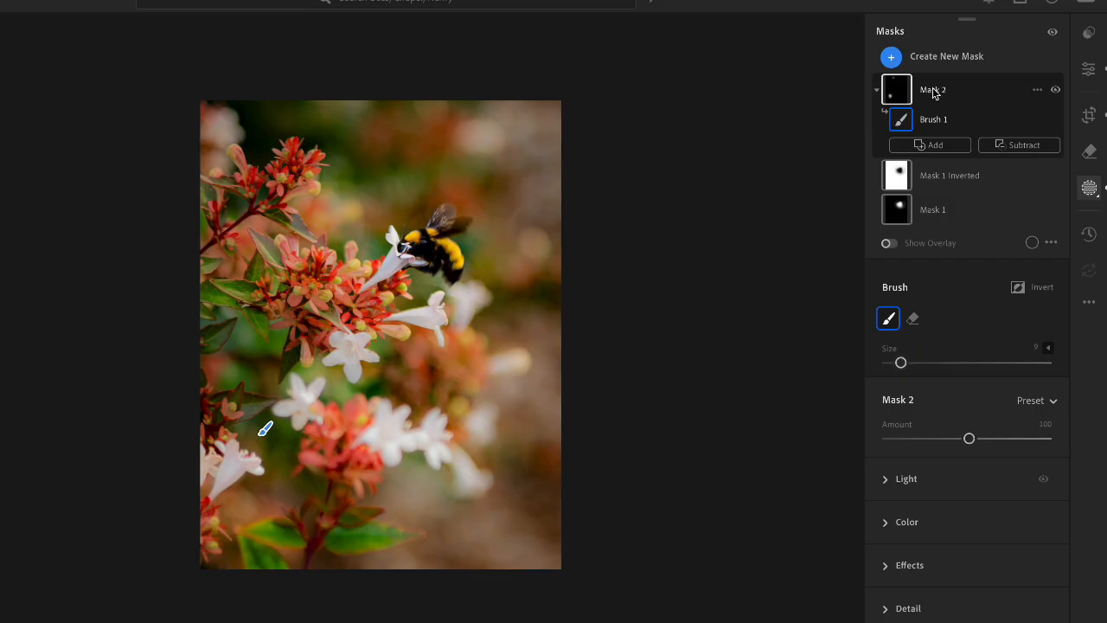
{"action": "left_click", "coordinate": [952, 176]}
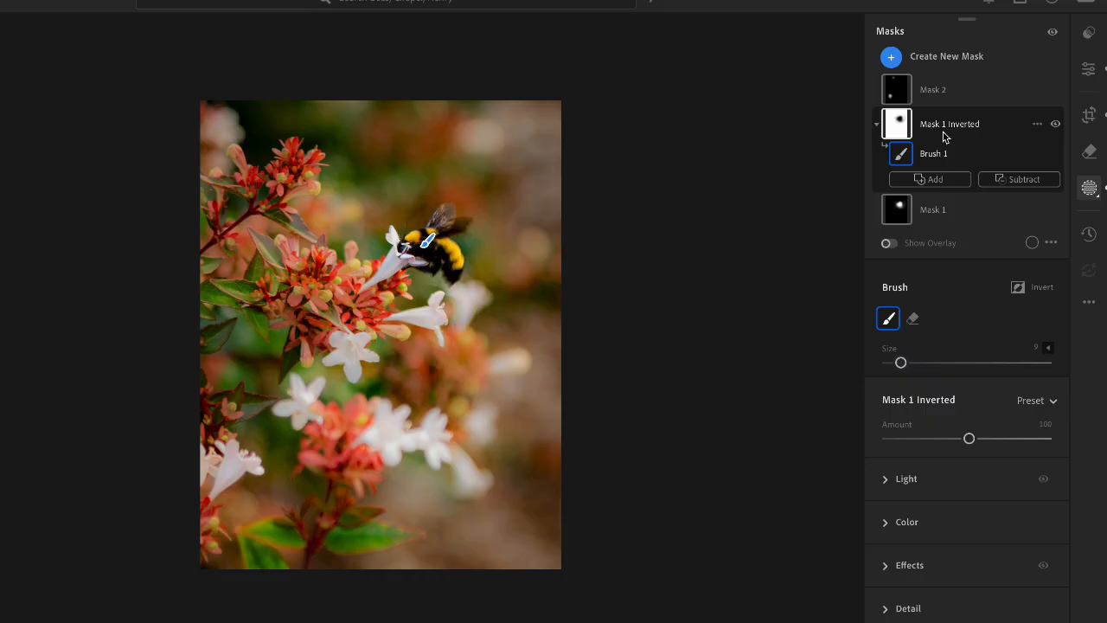
{"action": "left_click", "coordinate": [886, 481]}
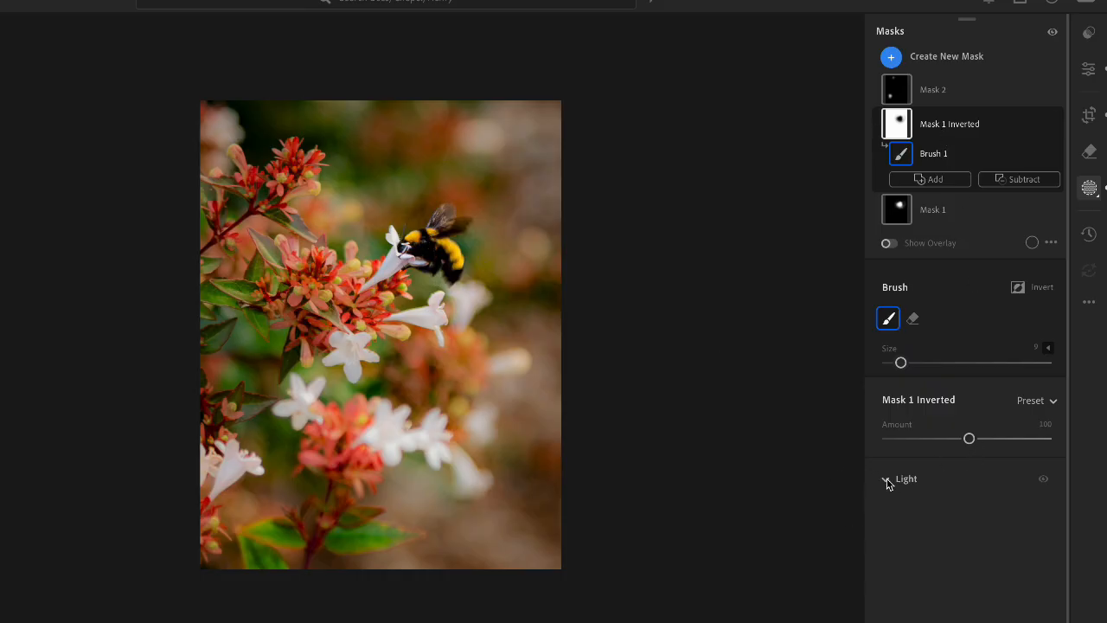
{"action": "scroll", "coordinate": [971, 539], "scroll_direction": "down", "scroll_amount": 3}
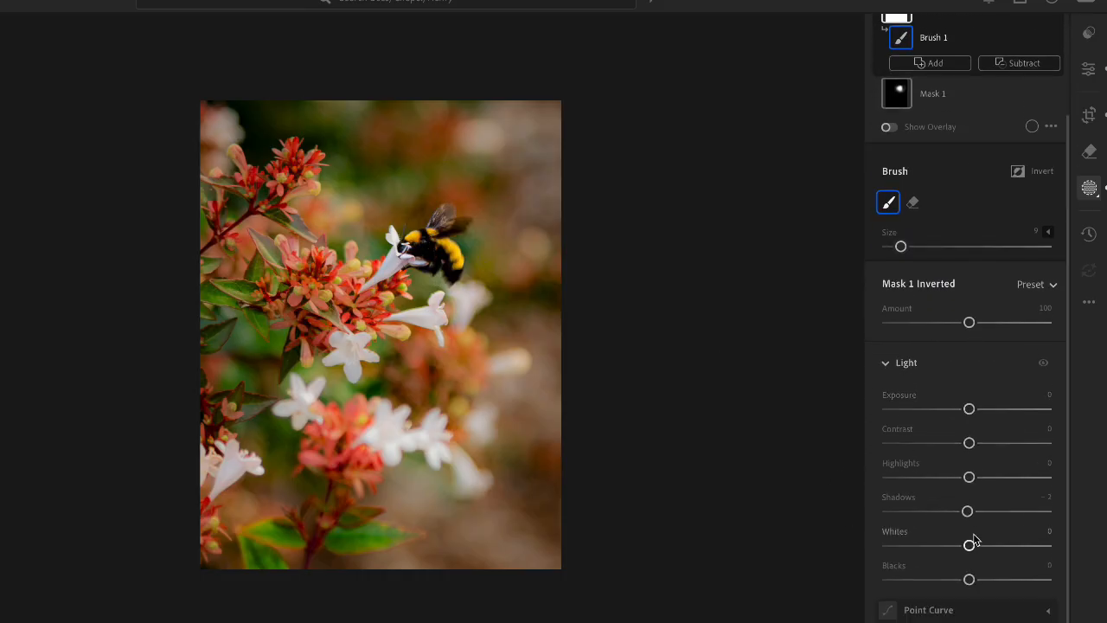
{"action": "left_click", "coordinate": [886, 364]}
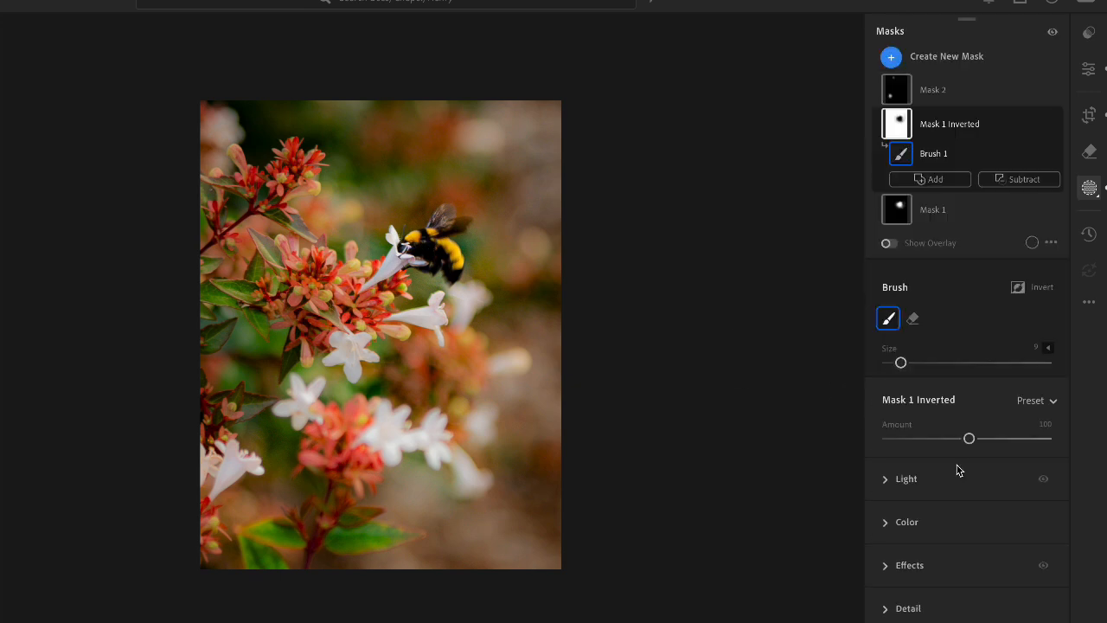
{"action": "left_click", "coordinate": [887, 523]}
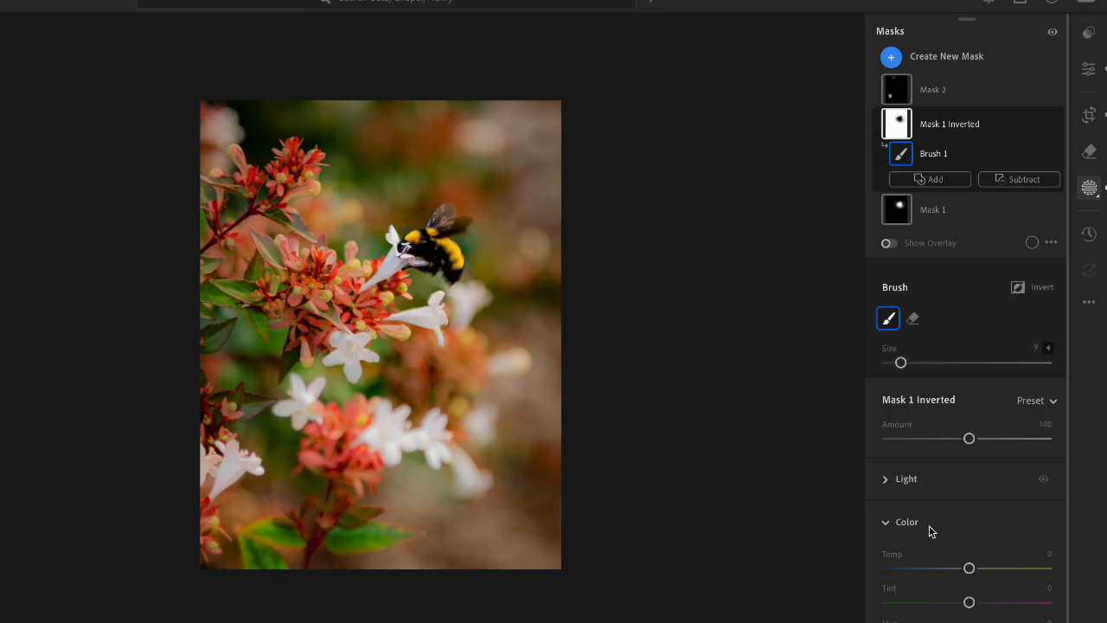
{"action": "scroll", "coordinate": [947, 417], "scroll_direction": "down", "scroll_amount": 3}
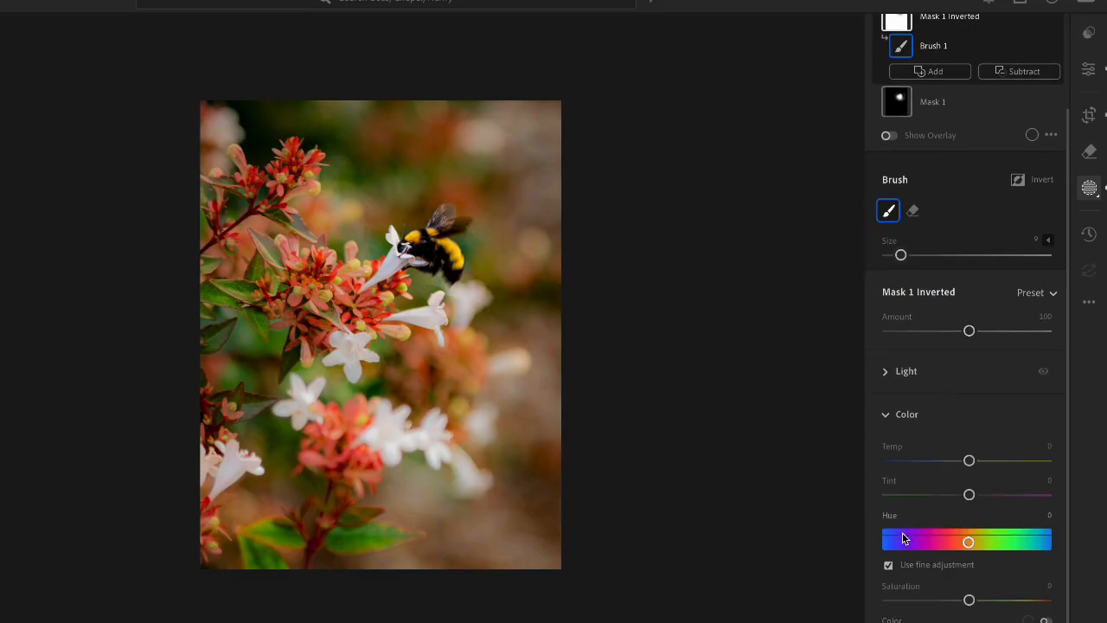
{"action": "scroll", "coordinate": [902, 536], "scroll_direction": "up", "scroll_amount": 2}
{"action": "scroll", "coordinate": [902, 533], "scroll_direction": "down", "scroll_amount": 2}
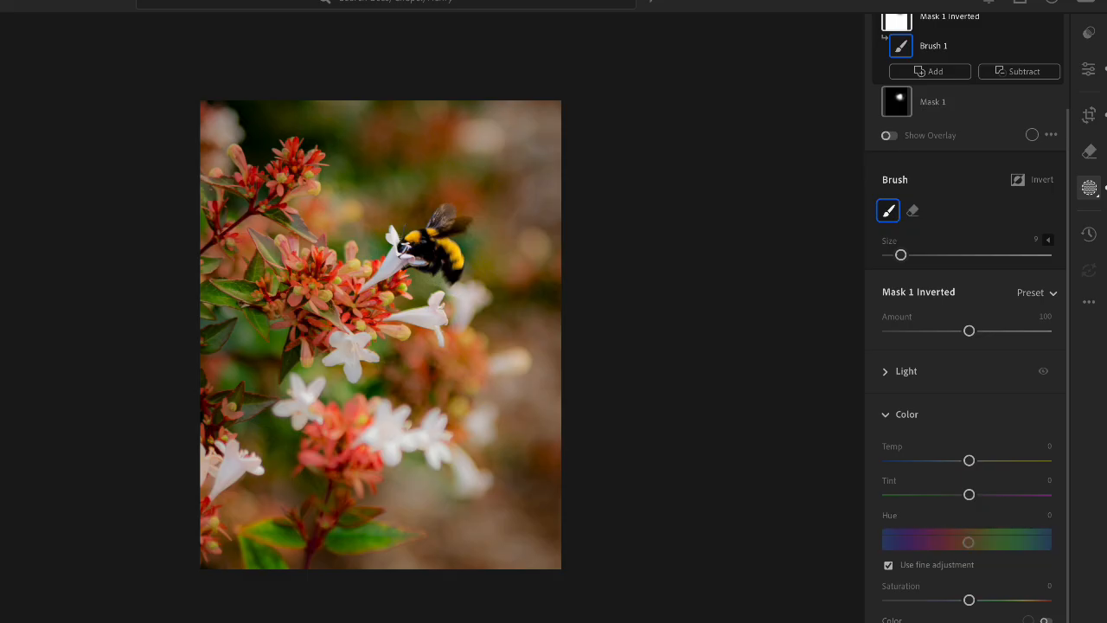
- Soften the background through Mask 1 Inverted by setting its Effects Clarity to -86 and Texture to -66
{"action": "left_click", "coordinate": [904, 415]}
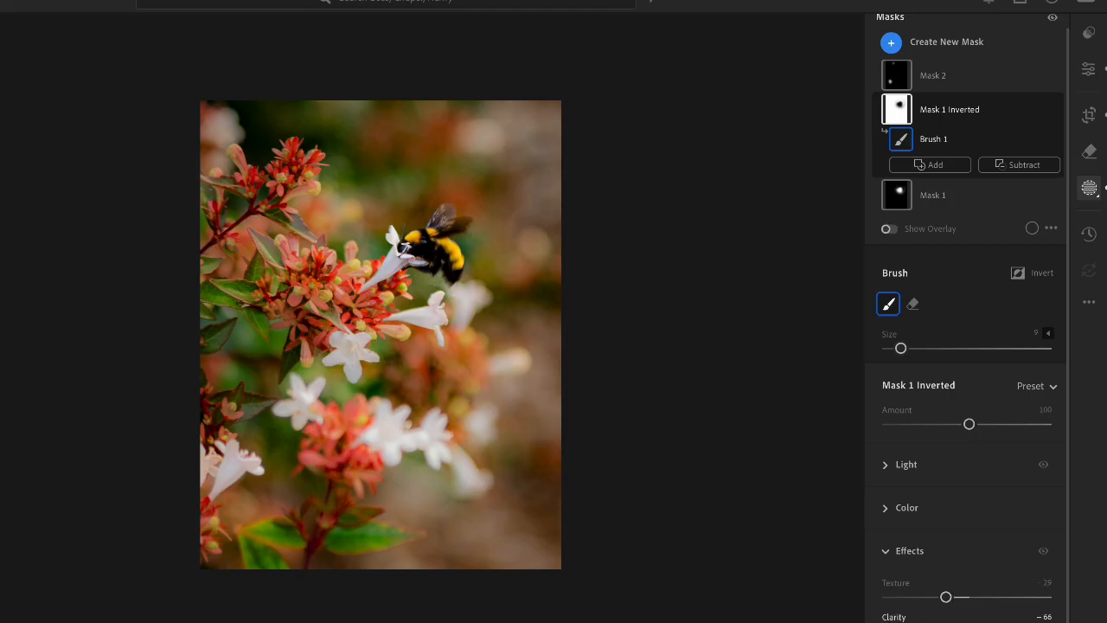
{"action": "left_click_drag", "start_coordinate": [917, 622], "coordinate": [904, 622]}
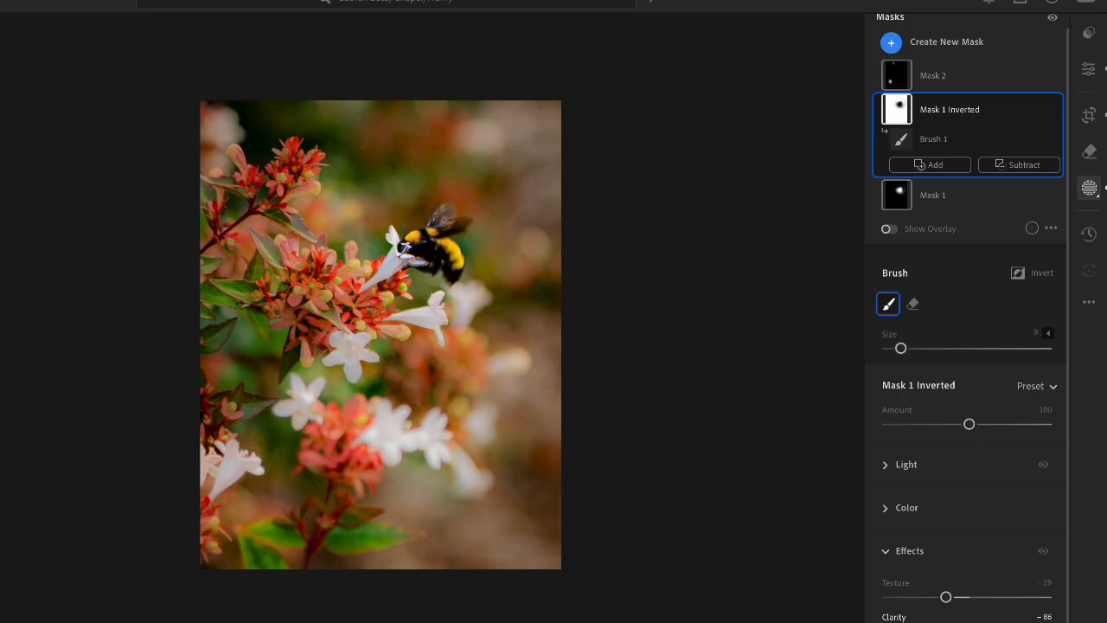
{"action": "mouse_move", "coordinate": [947, 598]}
{"action": "left_mouse_down"}
{"action": "mouse_move", "coordinate": [971, 598]}
{"action": "mouse_move", "coordinate": [907, 613]}
{"action": "mouse_move", "coordinate": [918, 613]}
{"action": "left_mouse_up"}
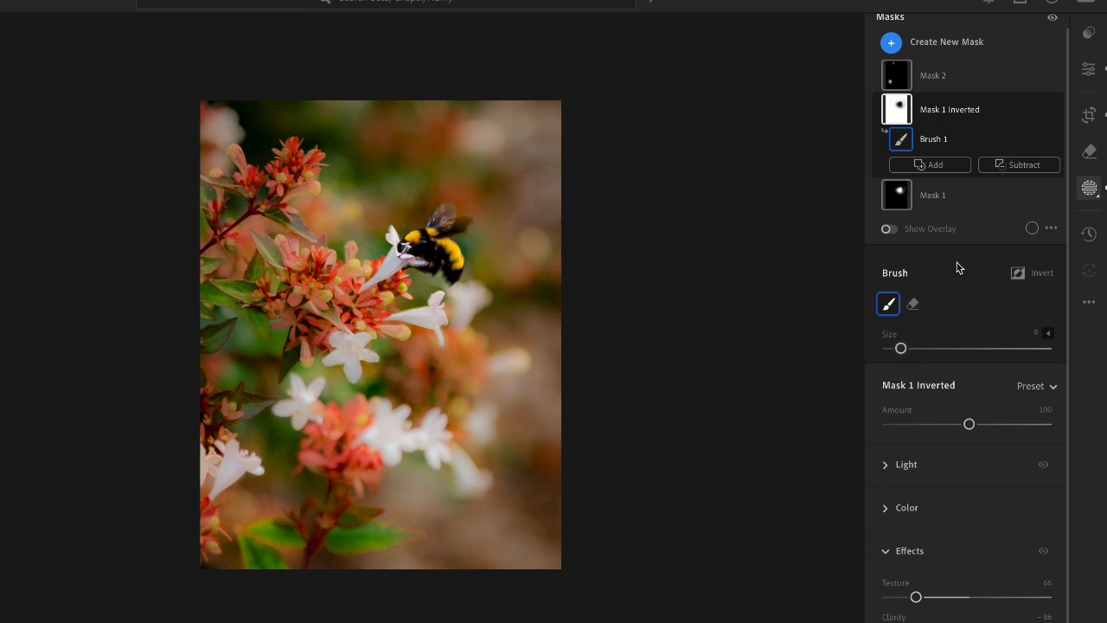
- Sharpen the bee through Mask 1 by setting its Effects Texture to +97 and Clarity to about +82
{"action": "left_click", "coordinate": [946, 197]}
{"action": "scroll", "coordinate": [934, 568], "scroll_direction": "down", "scroll_amount": 1}
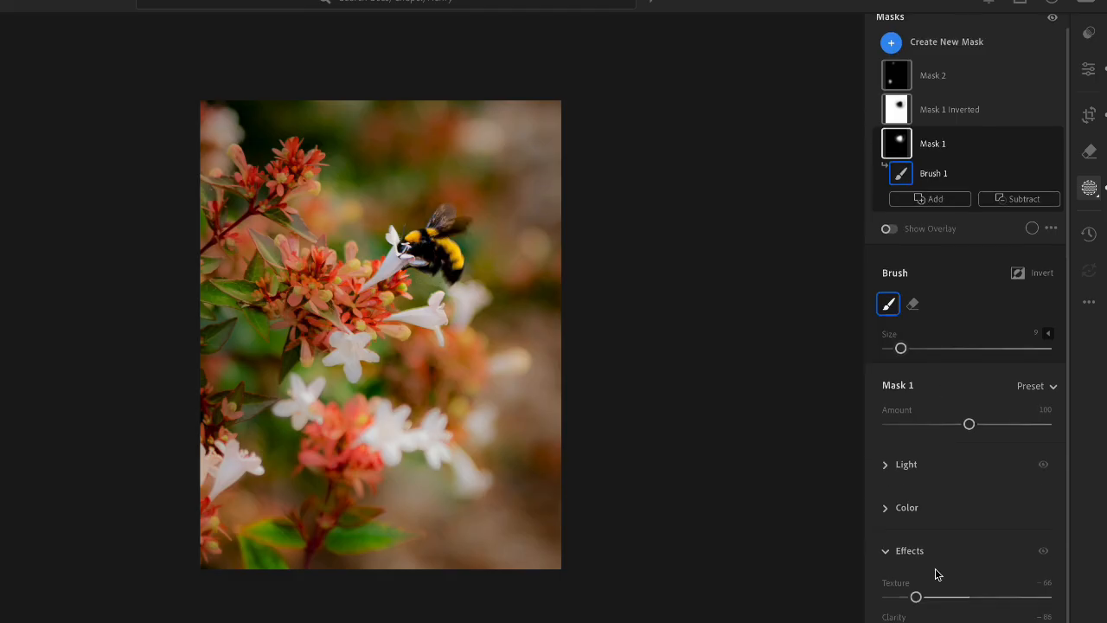
{"action": "left_click_drag", "start_coordinate": [916, 597], "coordinate": [1017, 597]}
{"action": "left_click_drag", "start_coordinate": [1019, 597], "coordinate": [1048, 597]}
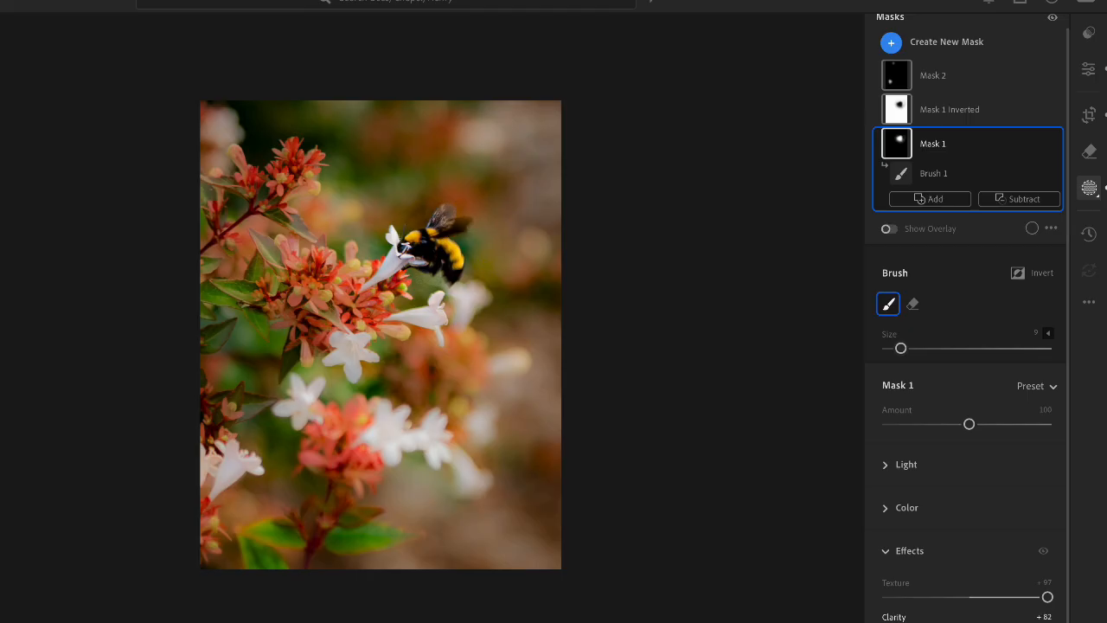
{"action": "left_click_drag", "start_coordinate": [1031, 621], "coordinate": [1030, 622]}
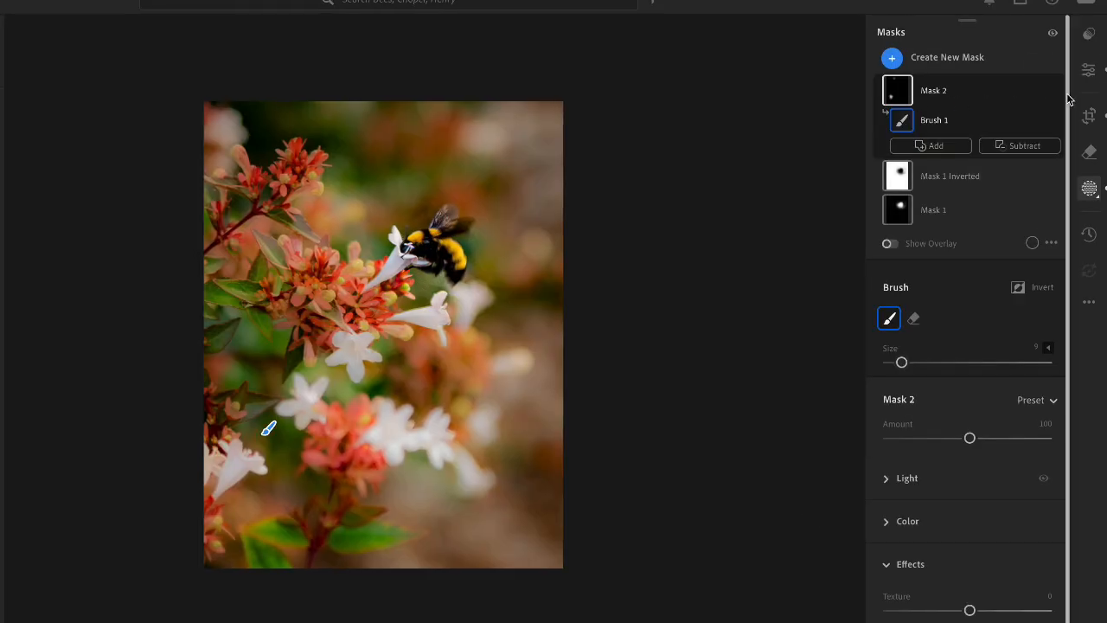
- Compare the photo with and without Mask 2, and extend its brush over the blurred white flower in the photo's upper-left corner
{"action": "left_click", "coordinate": [1057, 90]}
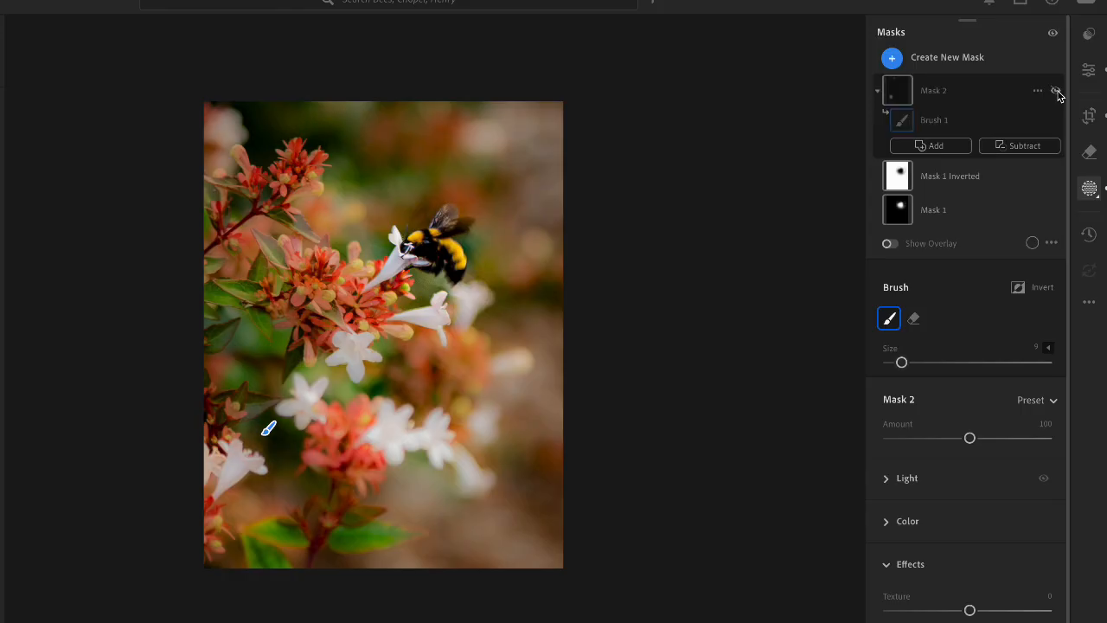
{"action": "left_click", "coordinate": [1057, 91]}
{"action": "left_click", "coordinate": [1056, 90]}
{"action": "left_click", "coordinate": [1057, 91]}
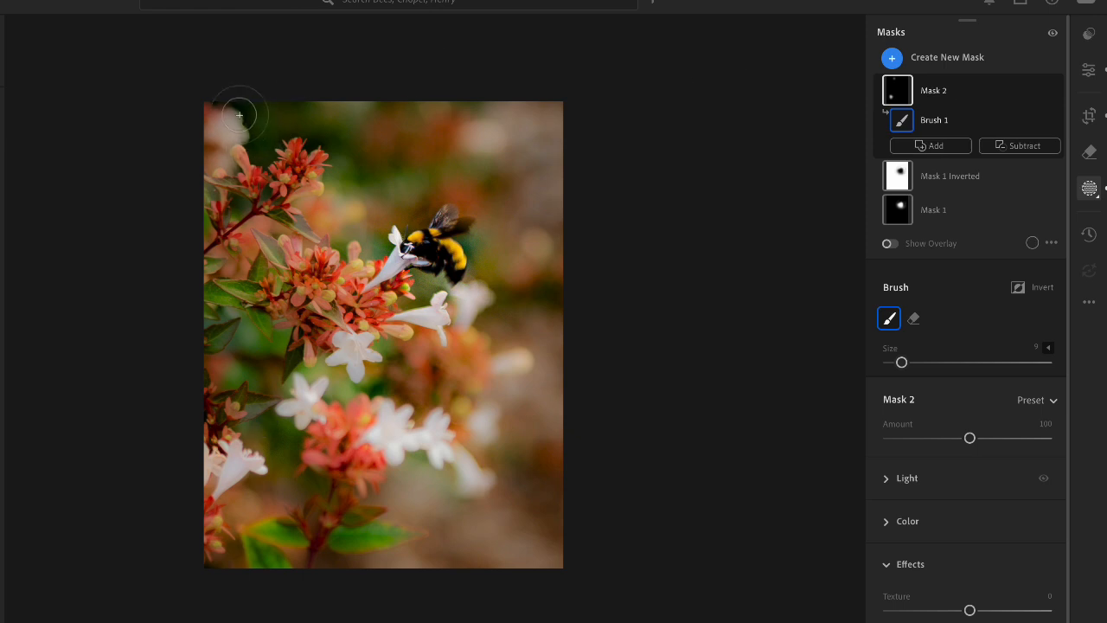
{"action": "mouse_move", "coordinate": [248, 115]}
{"action": "left_mouse_down"}
{"action": "mouse_move", "coordinate": [230, 121]}
{"action": "mouse_move", "coordinate": [251, 155]}
{"action": "mouse_move", "coordinate": [256, 140]}
{"action": "left_mouse_up"}
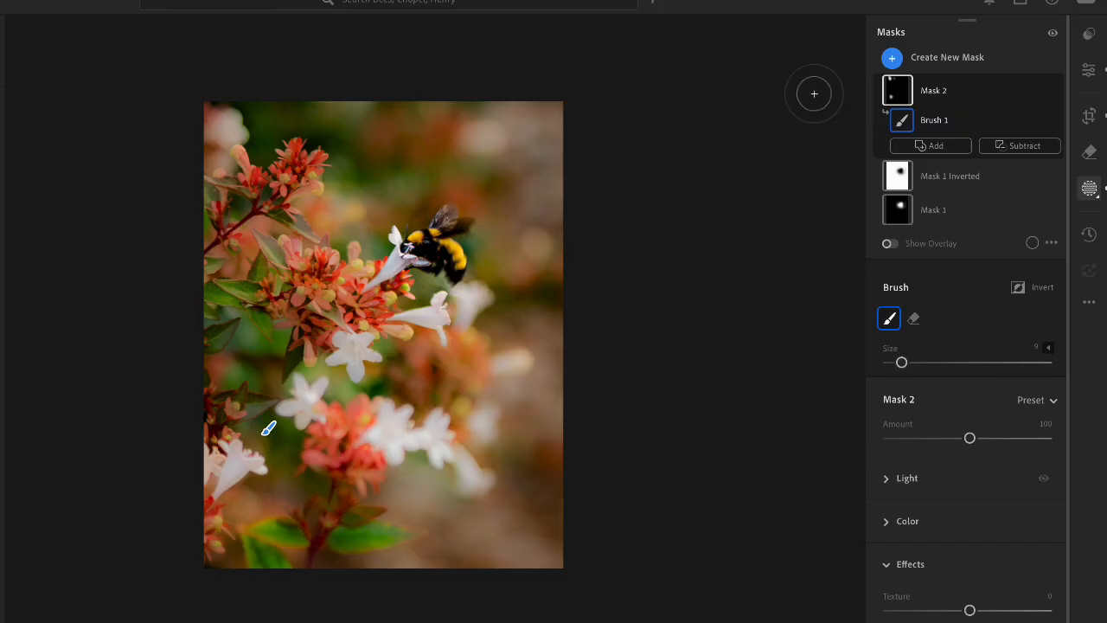
- Adjust the whole photo's Color settings to Temp 4,044, Vibrance +31 and Saturation 0
{"action": "key", "text": "e"}
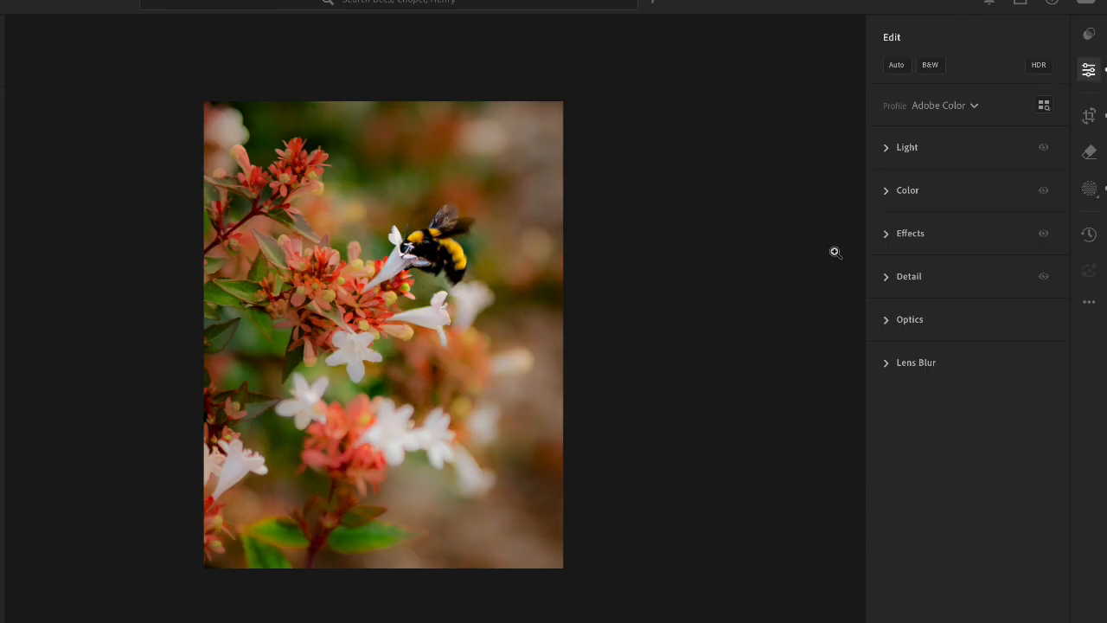
{"action": "left_click", "coordinate": [886, 190]}
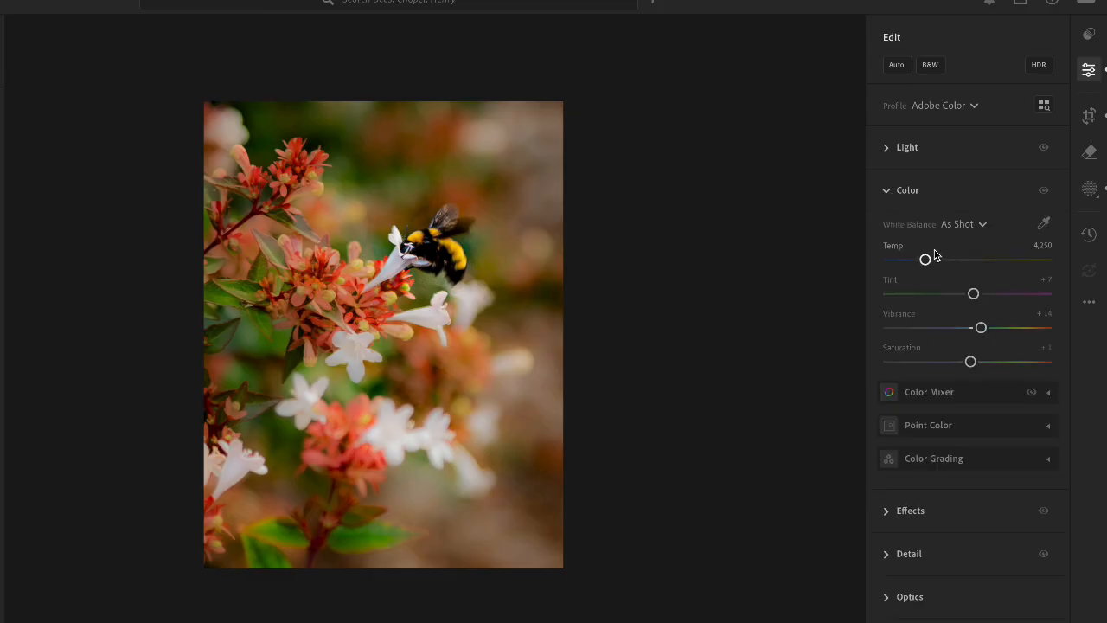
{"action": "left_click_drag", "start_coordinate": [923, 259], "coordinate": [921, 263]}
{"action": "mouse_move", "coordinate": [921, 263]}
{"action": "left_mouse_down"}
{"action": "mouse_move", "coordinate": [934, 268]}
{"action": "mouse_move", "coordinate": [921, 268]}
{"action": "left_mouse_up"}
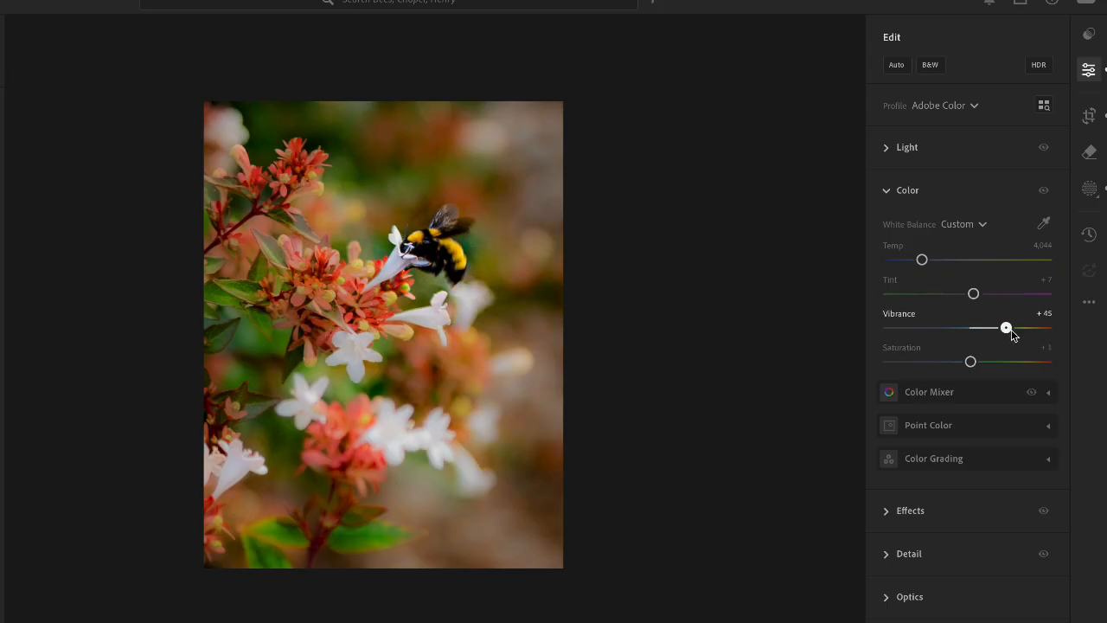
{"action": "mouse_move", "coordinate": [1014, 334]}
{"action": "left_mouse_down"}
{"action": "mouse_move", "coordinate": [951, 332]}
{"action": "mouse_move", "coordinate": [1000, 341]}
{"action": "left_mouse_up"}
{"action": "mouse_move", "coordinate": [971, 361]}
{"action": "left_mouse_down"}
{"action": "mouse_move", "coordinate": [990, 365]}
{"action": "mouse_move", "coordinate": [973, 369]}
{"action": "left_mouse_up"}
- For Mask 1 Inverted, try Saturation at -14, reset it, and lower Temp slightly to cool the background
{"action": "left_click", "coordinate": [1089, 187]}
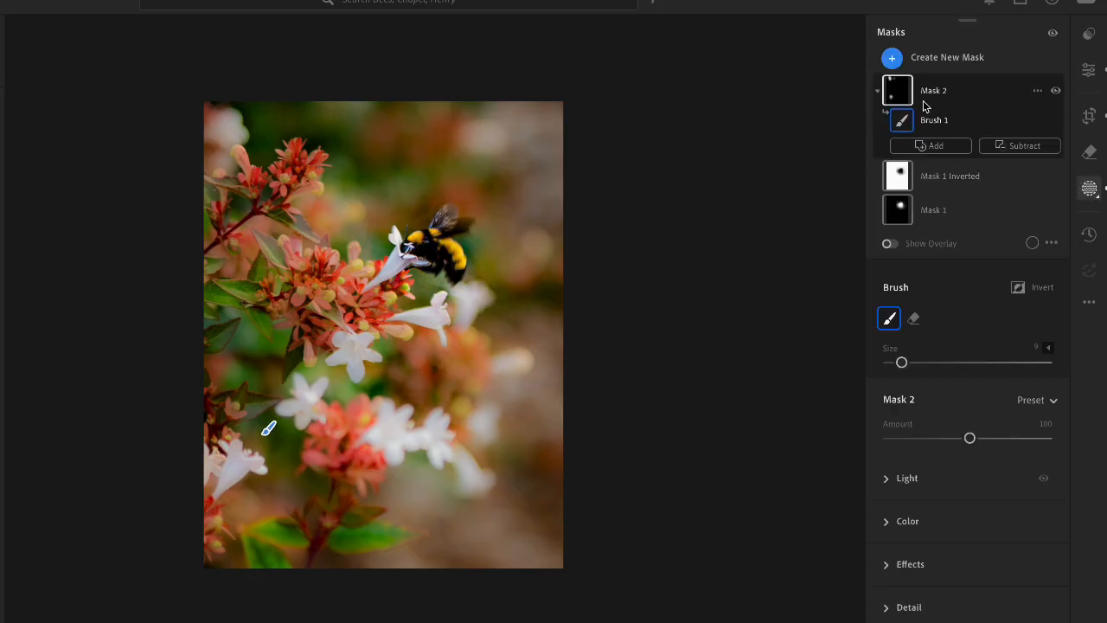
{"action": "left_click", "coordinate": [948, 181]}
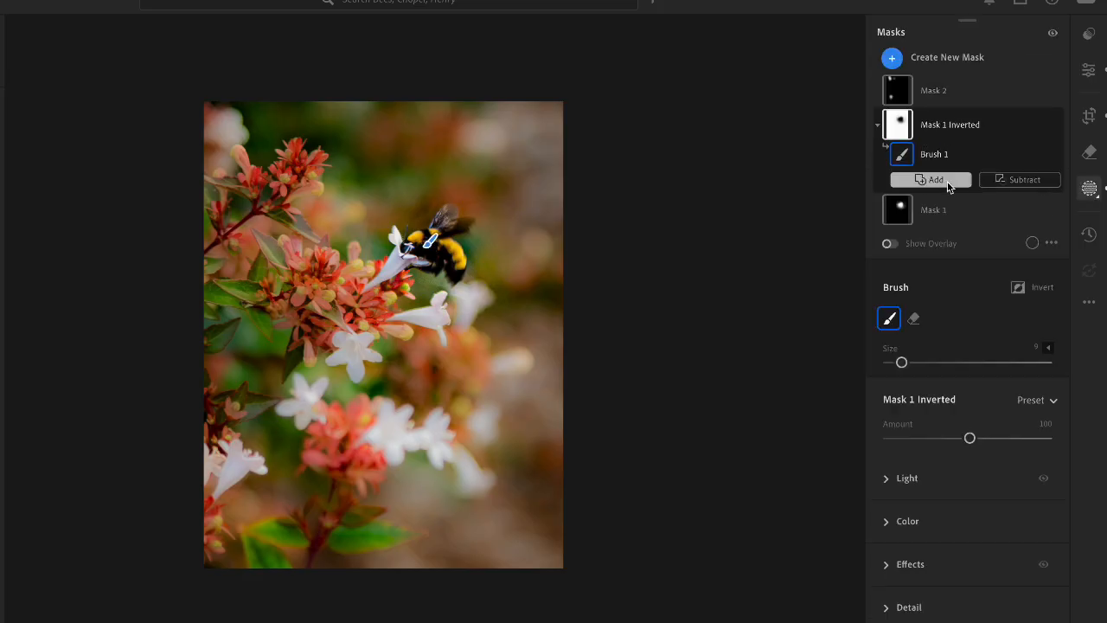
{"action": "left_click", "coordinate": [887, 522]}
{"action": "scroll", "coordinate": [931, 546], "scroll_direction": "down", "scroll_amount": 2}
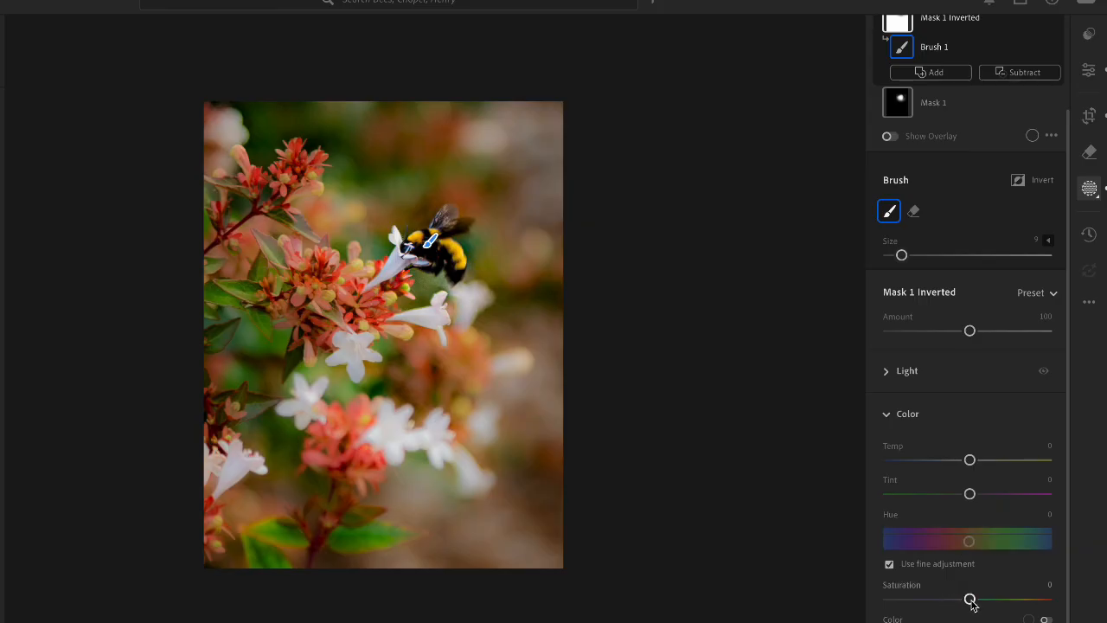
{"action": "left_click_drag", "start_coordinate": [971, 602], "coordinate": [959, 606]}
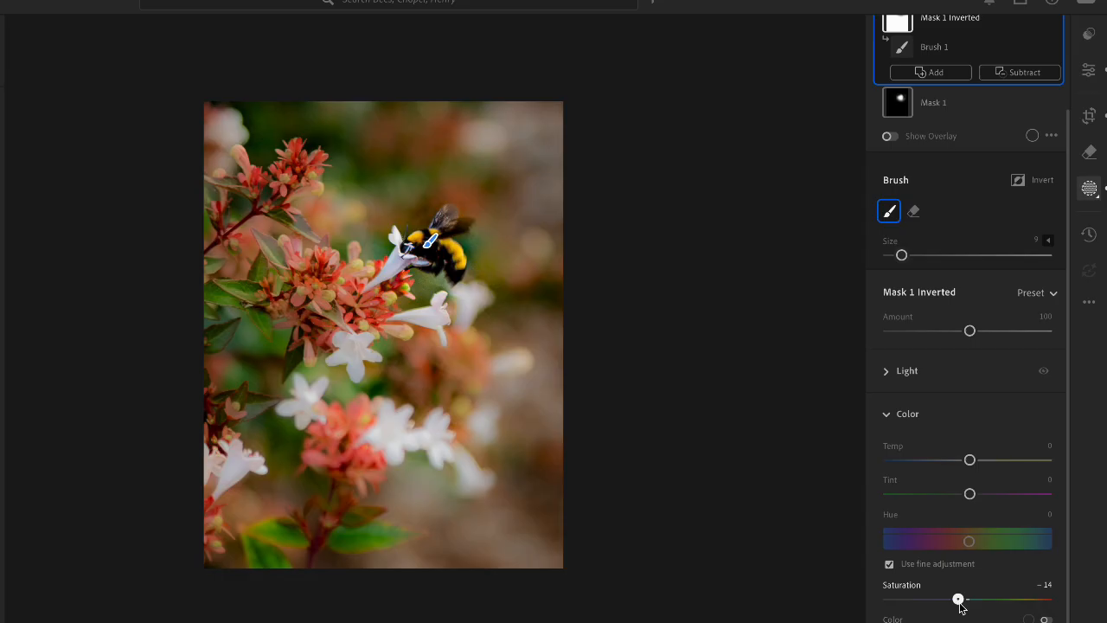
{"action": "double_click", "coordinate": [958, 598]}
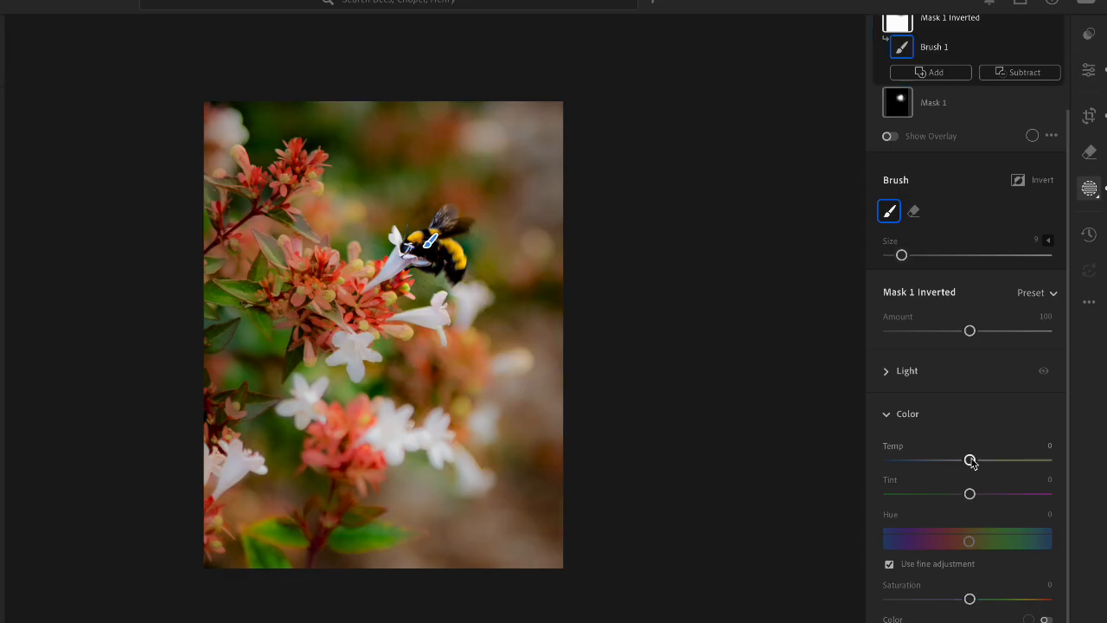
{"action": "left_click_drag", "start_coordinate": [970, 461], "coordinate": [967, 465]}
- Darken the photo's edges by setting the overall Effects Vignette to -37
{"action": "key", "text": "e"}
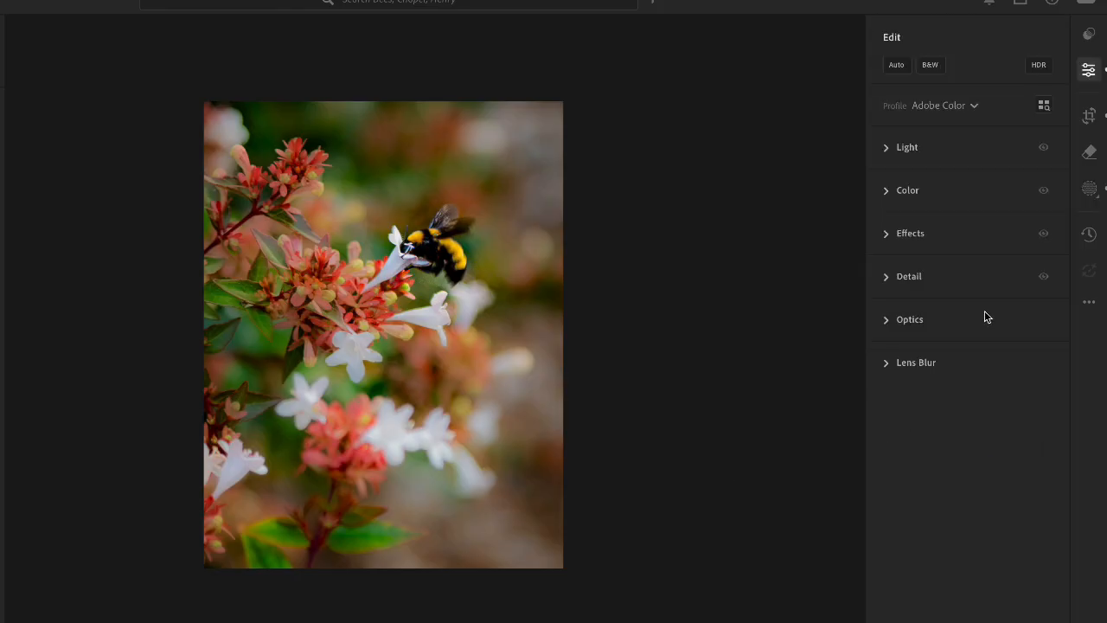
{"action": "left_click", "coordinate": [887, 233]}
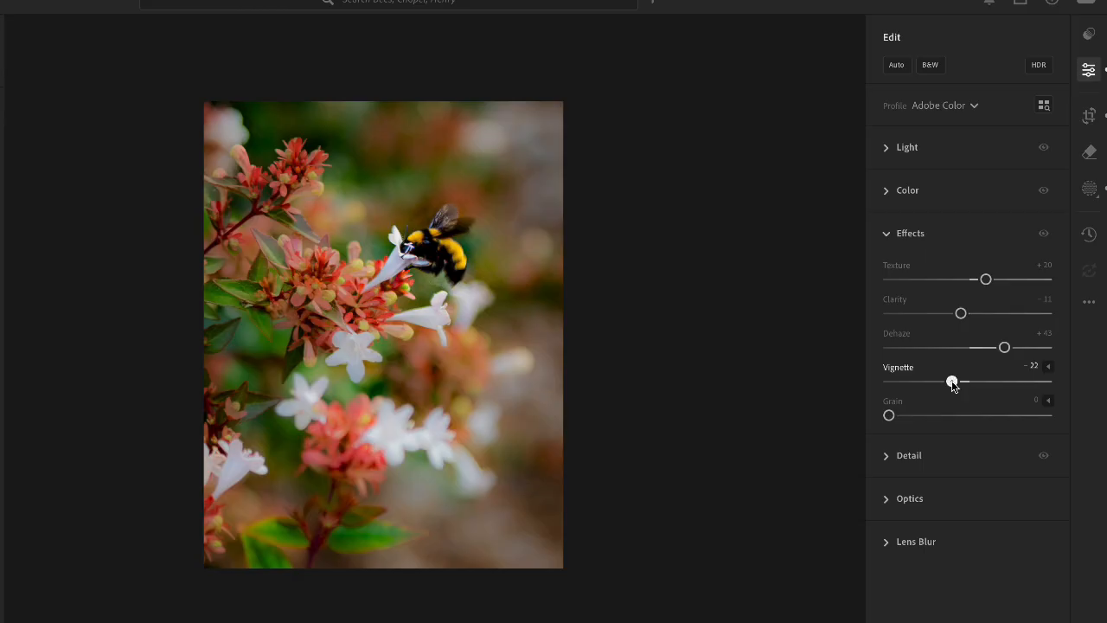
{"action": "left_click_drag", "start_coordinate": [951, 381], "coordinate": [939, 381]}
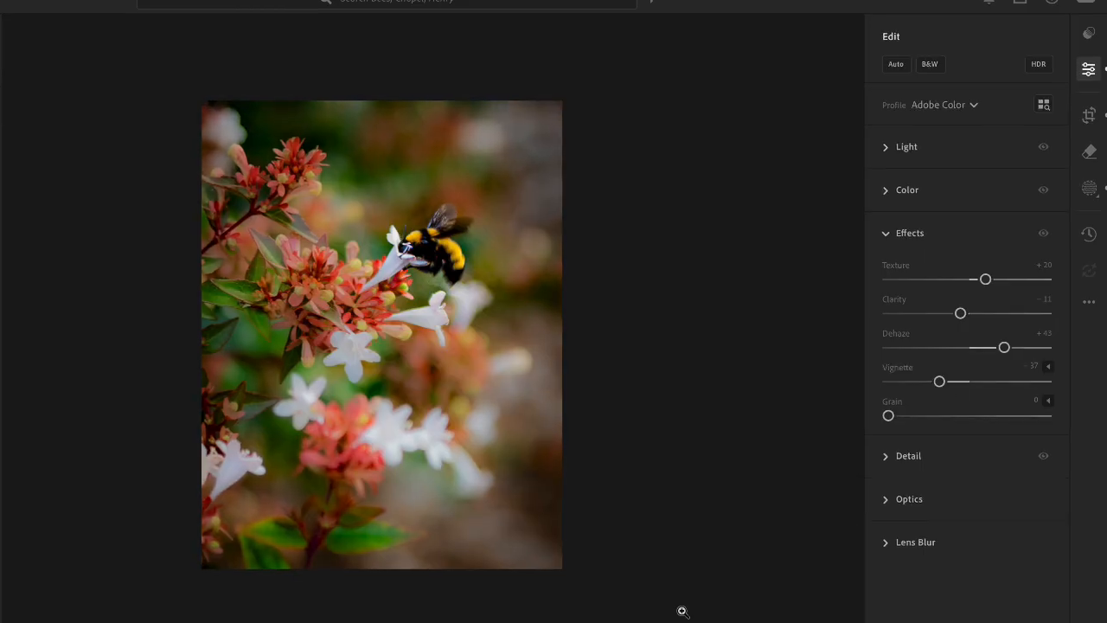
- Tighten the crop slightly around the bee and flowers and reposition the photo within the crop frame
{"action": "key", "text": "c"}
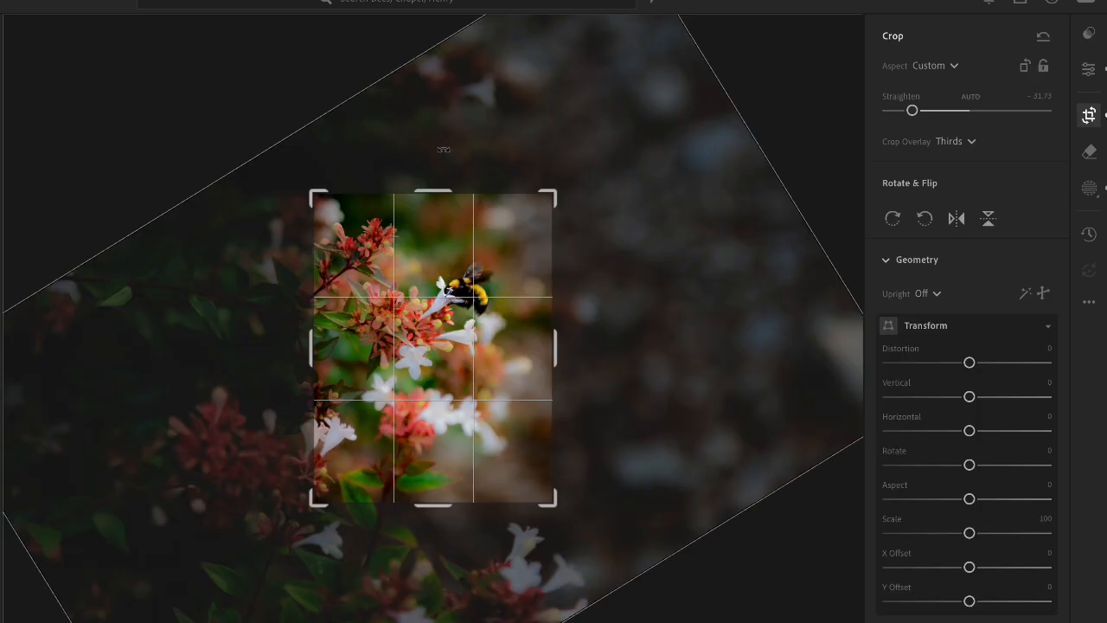
{"action": "left_click_drag", "start_coordinate": [546, 206], "coordinate": [543, 203]}
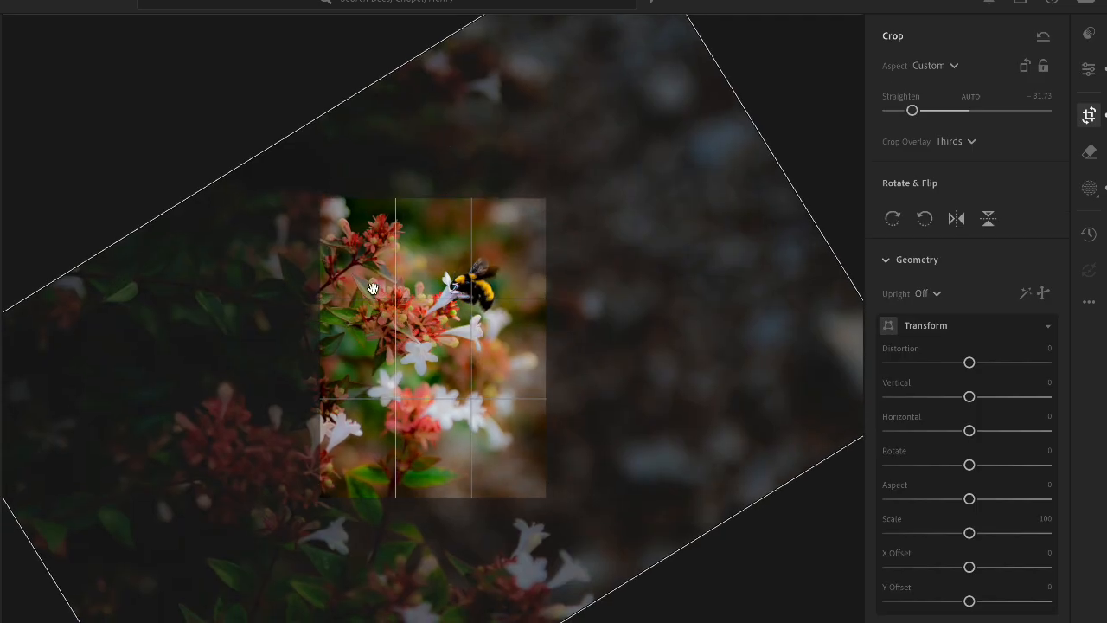
{"action": "left_click_drag", "start_coordinate": [365, 301], "coordinate": [363, 304]}
{"action": "key", "text": "e"}
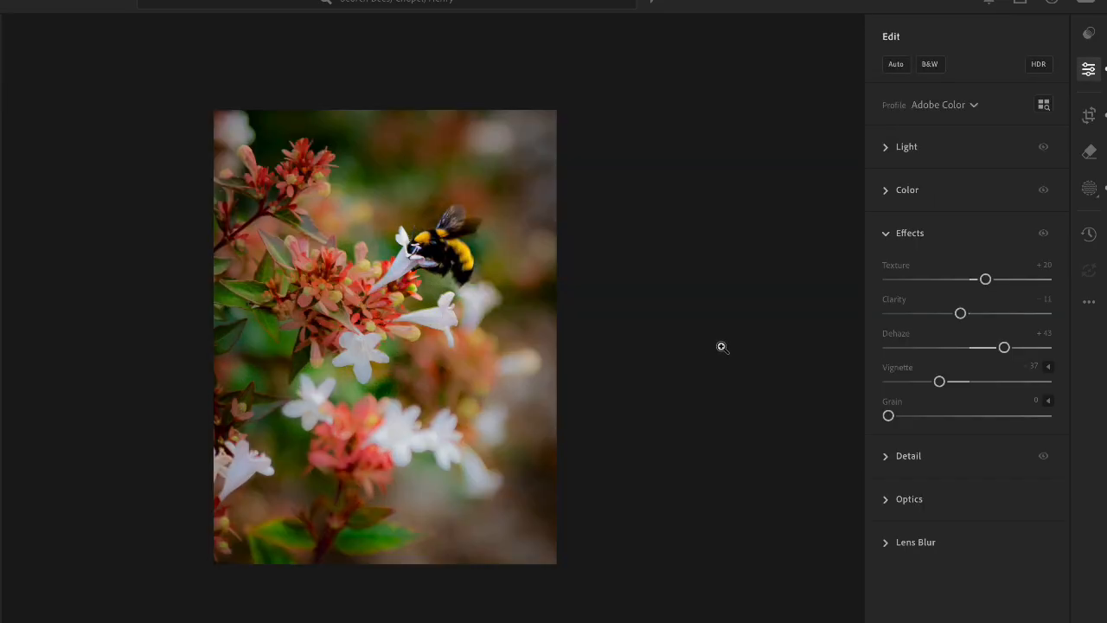
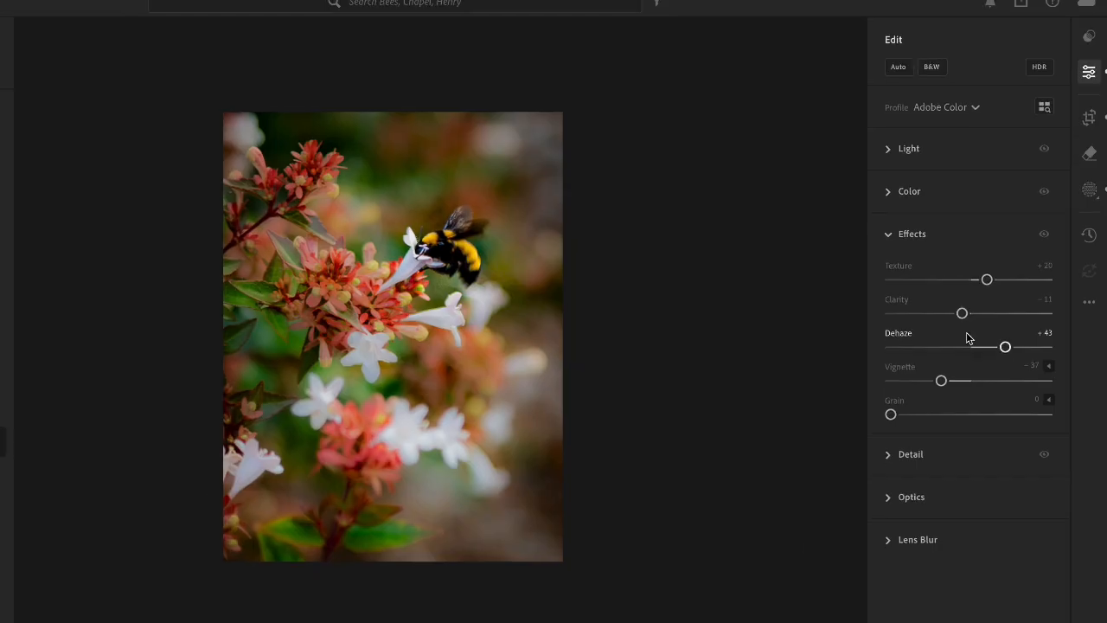
- Shift the photo's oranges toward red by lowering the orange Hue in the Color Mixer
{"action": "left_click", "coordinate": [885, 189]}
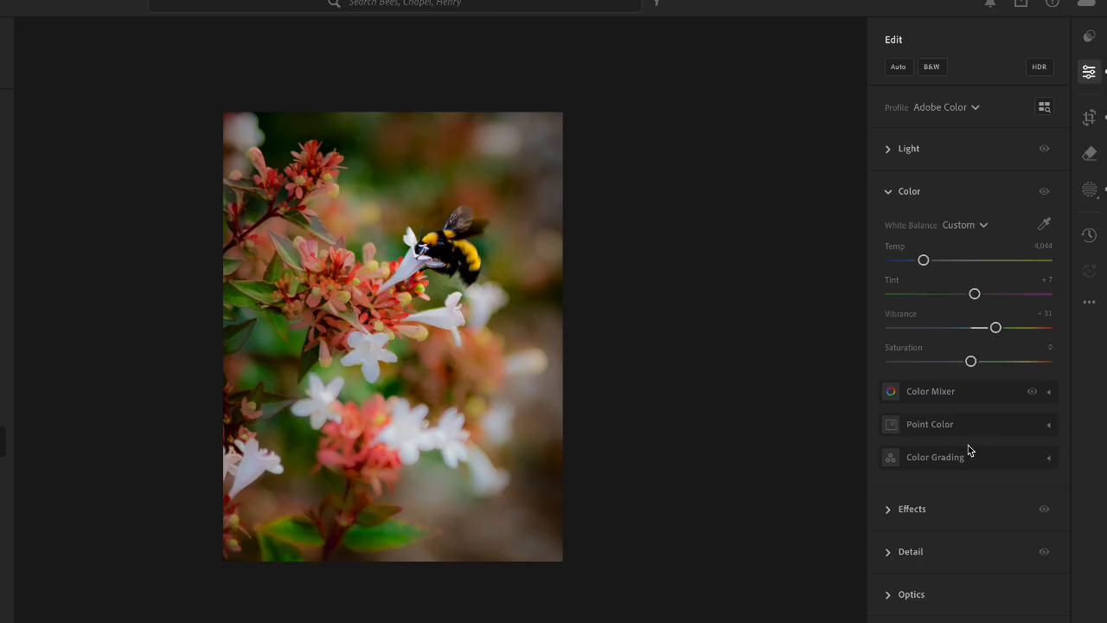
{"action": "left_click", "coordinate": [1049, 392]}
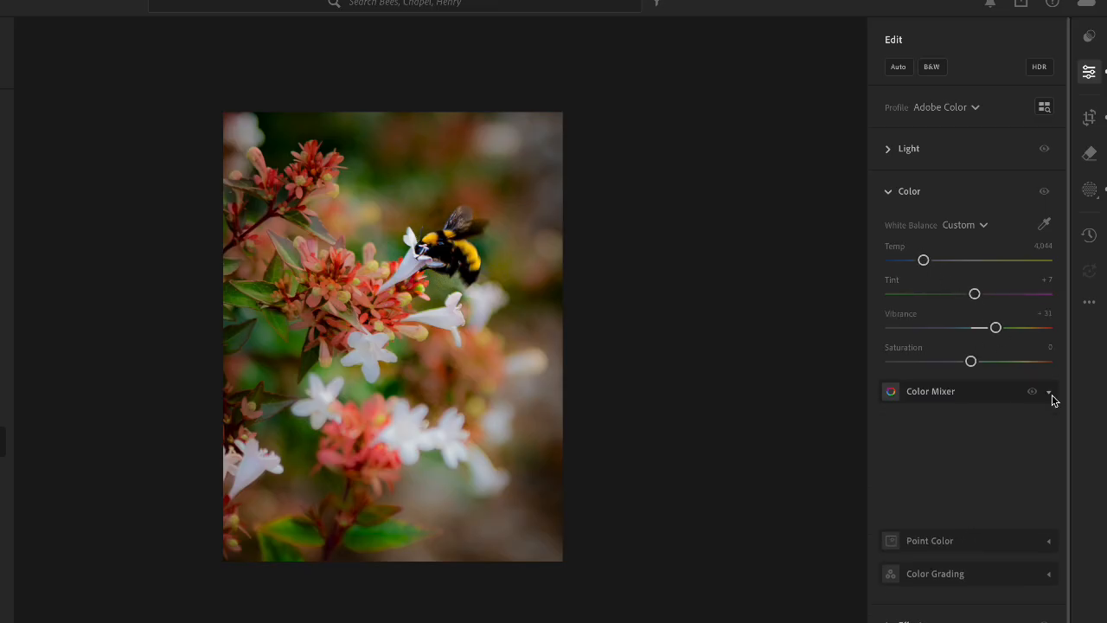
{"action": "scroll", "coordinate": [1022, 458], "scroll_direction": "down", "scroll_amount": 1}
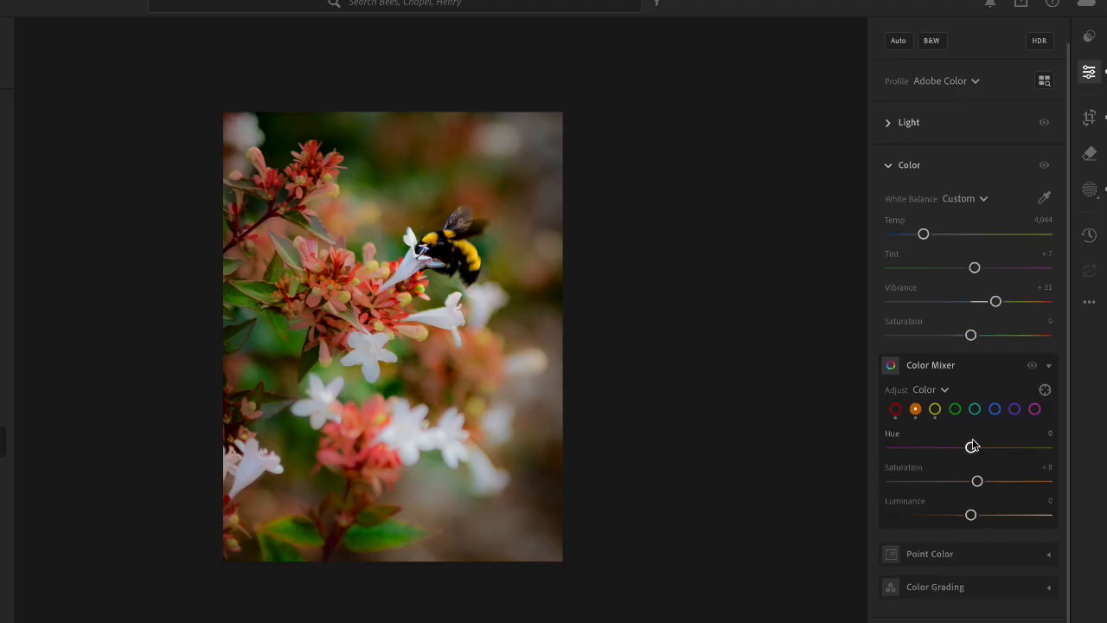
{"action": "mouse_move", "coordinate": [971, 448]}
{"action": "left_mouse_down"}
{"action": "mouse_move", "coordinate": [953, 448]}
{"action": "mouse_move", "coordinate": [991, 448]}
{"action": "mouse_move", "coordinate": [961, 453]}
{"action": "left_mouse_up"}
- Adjust the yellows in the Color Mixer to Hue -15, Saturation -16 and Luminance +35
{"action": "left_click", "coordinate": [935, 410]}
{"action": "mouse_move", "coordinate": [971, 450]}
{"action": "left_mouse_down"}
{"action": "mouse_move", "coordinate": [953, 453]}
{"action": "mouse_move", "coordinate": [988, 452]}
{"action": "mouse_move", "coordinate": [959, 457]}
{"action": "left_mouse_up"}
{"action": "left_click_drag", "start_coordinate": [977, 486], "coordinate": [1008, 520]}
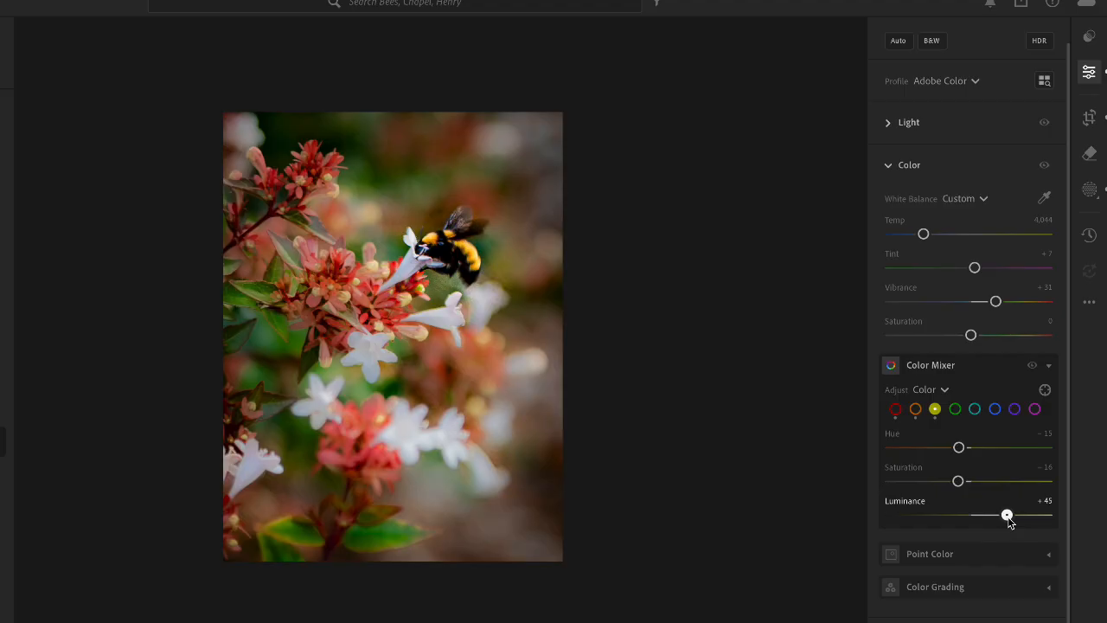
{"action": "left_click_drag", "start_coordinate": [1008, 519], "coordinate": [1001, 521]}
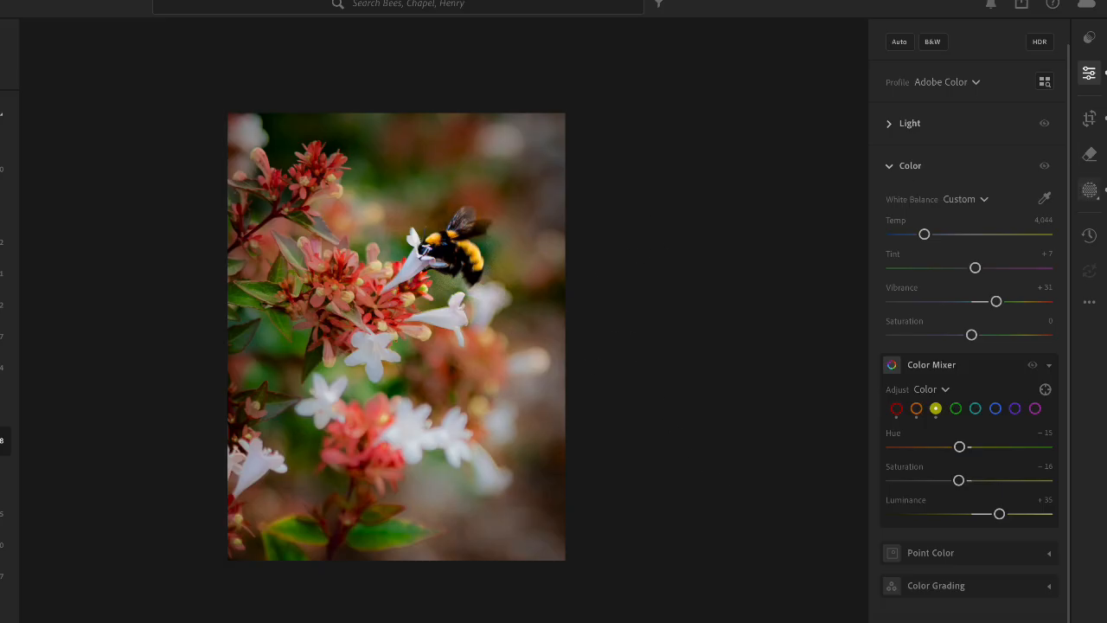
- Create a new radial gradient mask beside the bee
{"action": "left_click", "coordinate": [1090, 192]}
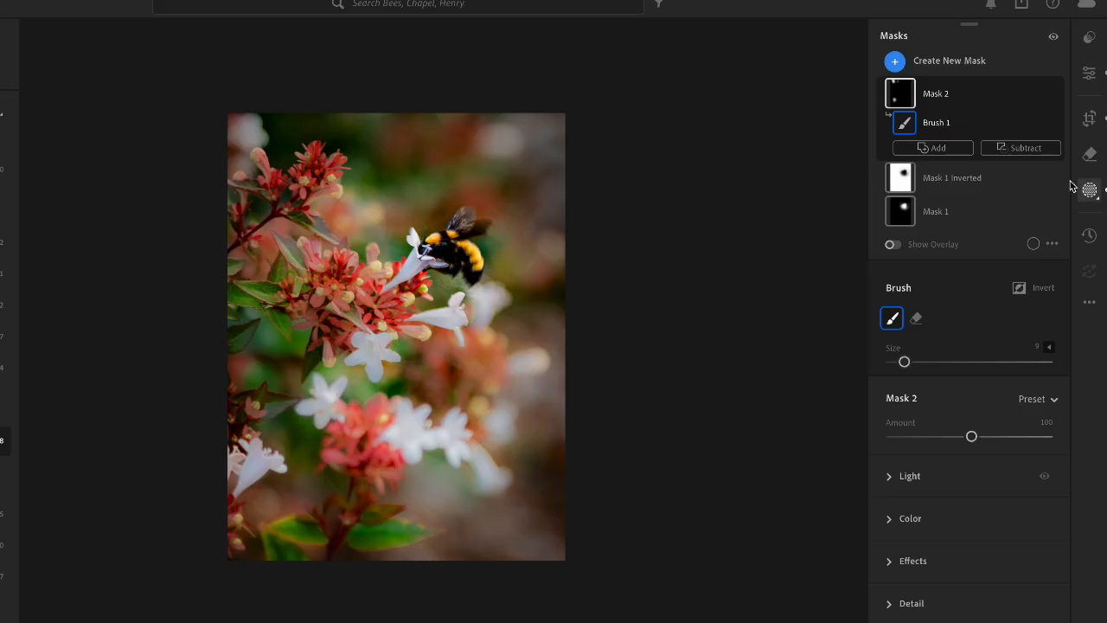
{"action": "left_click", "coordinate": [894, 63]}
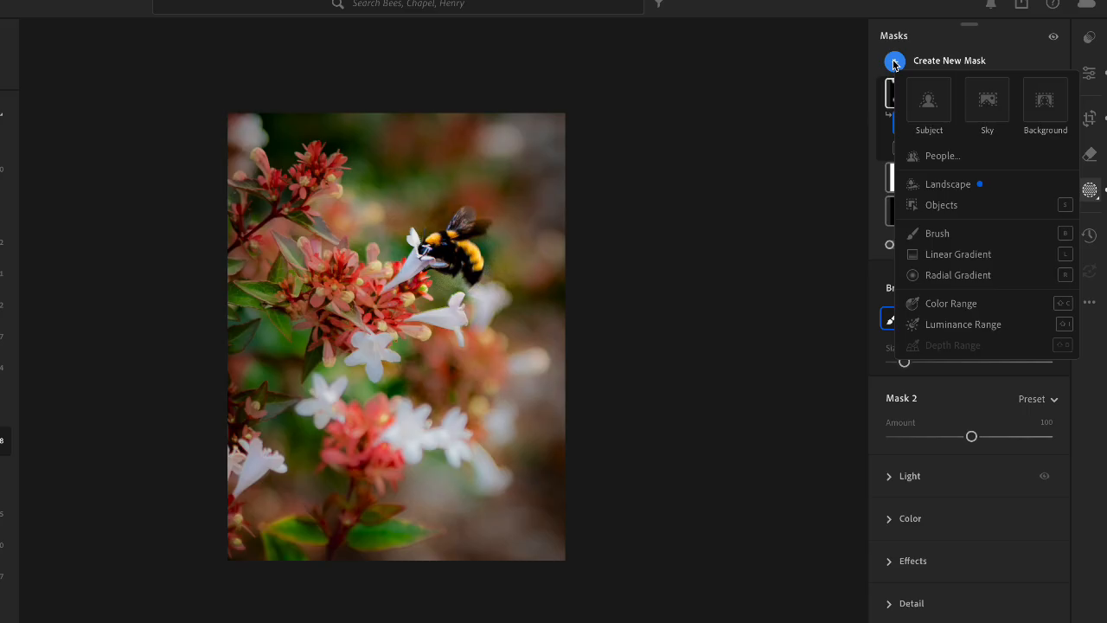
{"action": "left_click", "coordinate": [935, 279]}
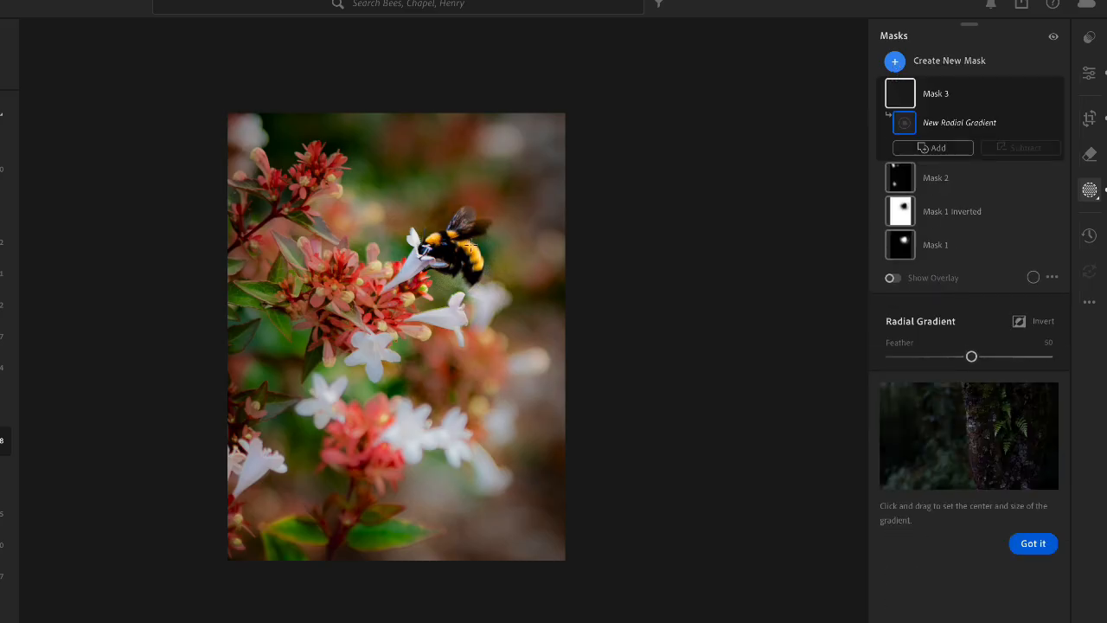
{"action": "left_click_drag", "start_coordinate": [408, 209], "coordinate": [465, 272]}
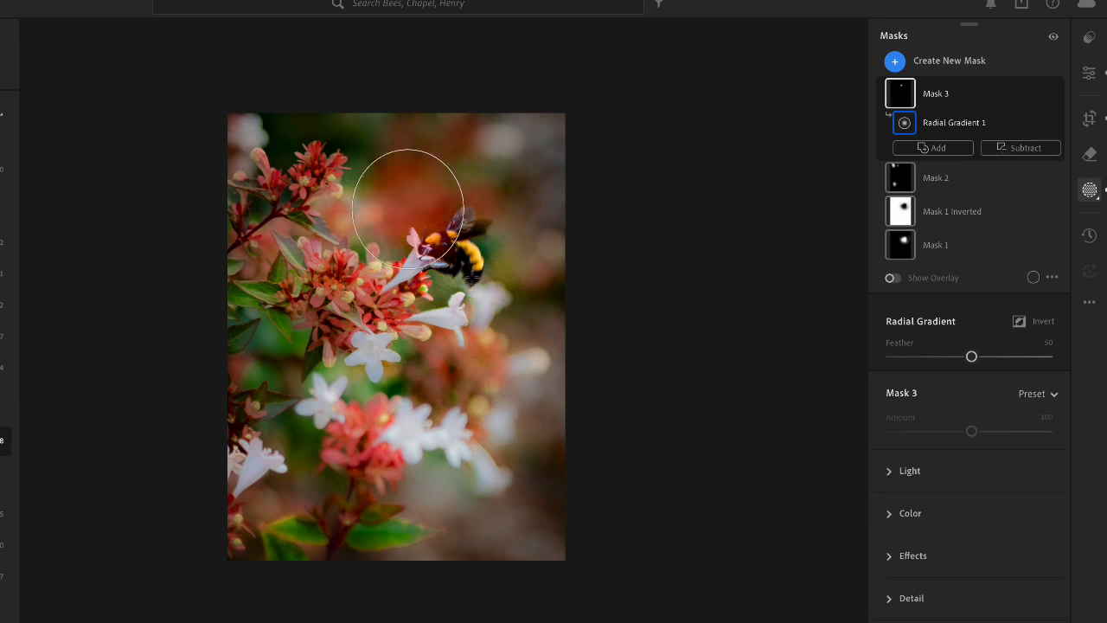
- Center the radial gradient on the bee and enlarge it to include the surrounding petals and background
{"action": "left_click_drag", "start_coordinate": [420, 219], "coordinate": [452, 252]}
{"action": "left_click_drag", "start_coordinate": [534, 249], "coordinate": [537, 248]}
{"action": "left_click_drag", "start_coordinate": [449, 331], "coordinate": [449, 331]}
{"action": "left_click_drag", "start_coordinate": [364, 249], "coordinate": [349, 249]}
{"action": "left_click_drag", "start_coordinate": [552, 250], "coordinate": [544, 250]}
{"action": "left_click_drag", "start_coordinate": [455, 336], "coordinate": [455, 350]}
{"action": "left_click_drag", "start_coordinate": [453, 251], "coordinate": [453, 257]}
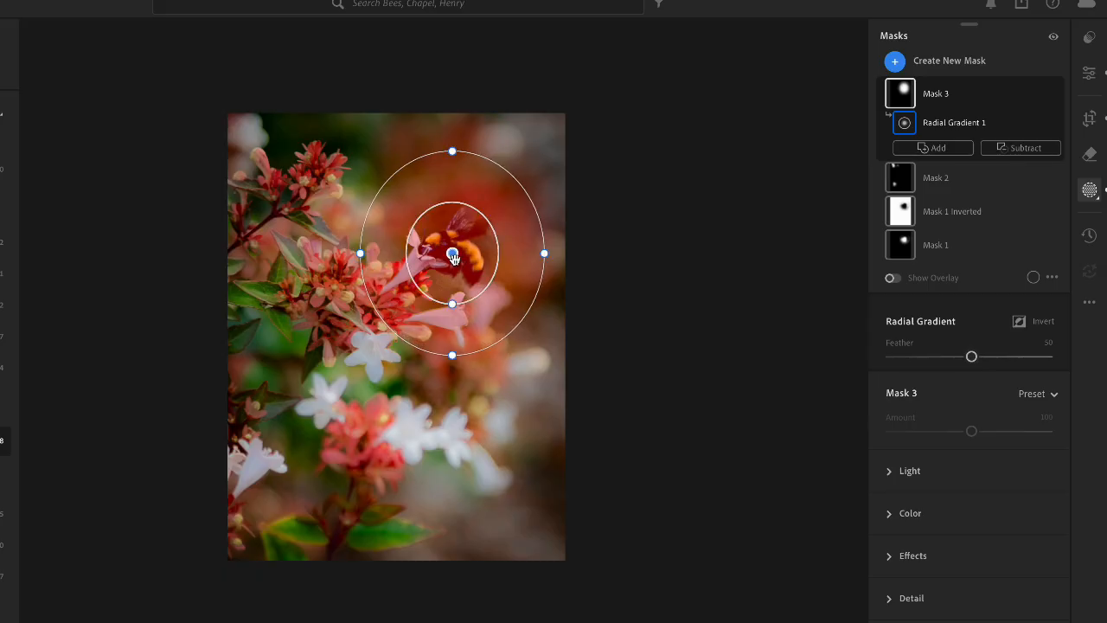
- Duplicate and invert Mask 3 to get a matching mask for everything outside the bee area
{"action": "right_click", "coordinate": [467, 297]}
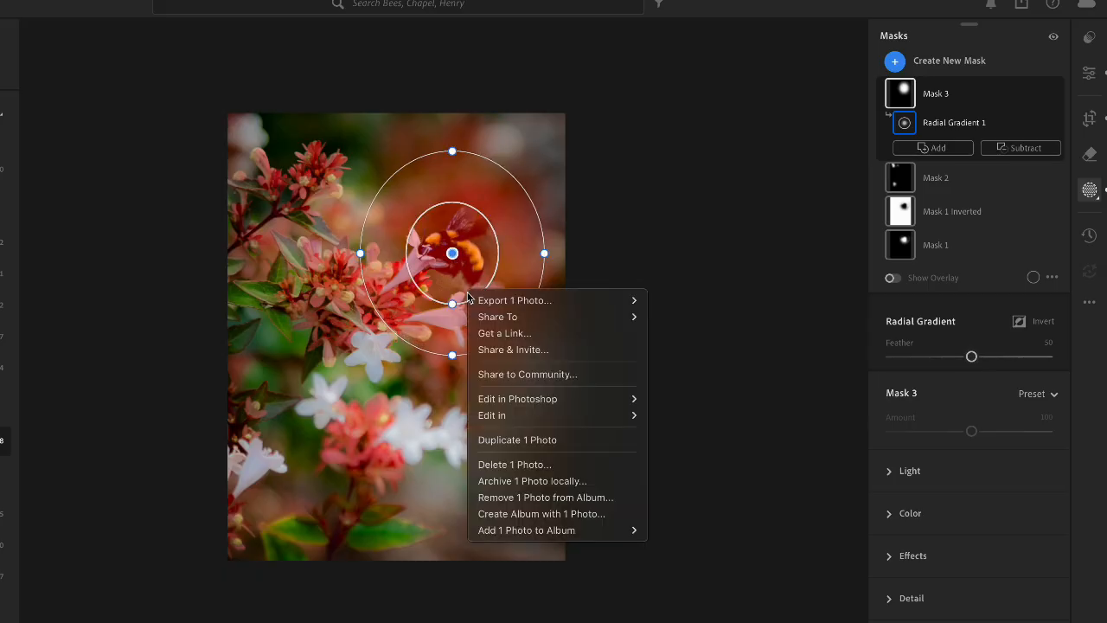
{"action": "left_click", "coordinate": [460, 292]}
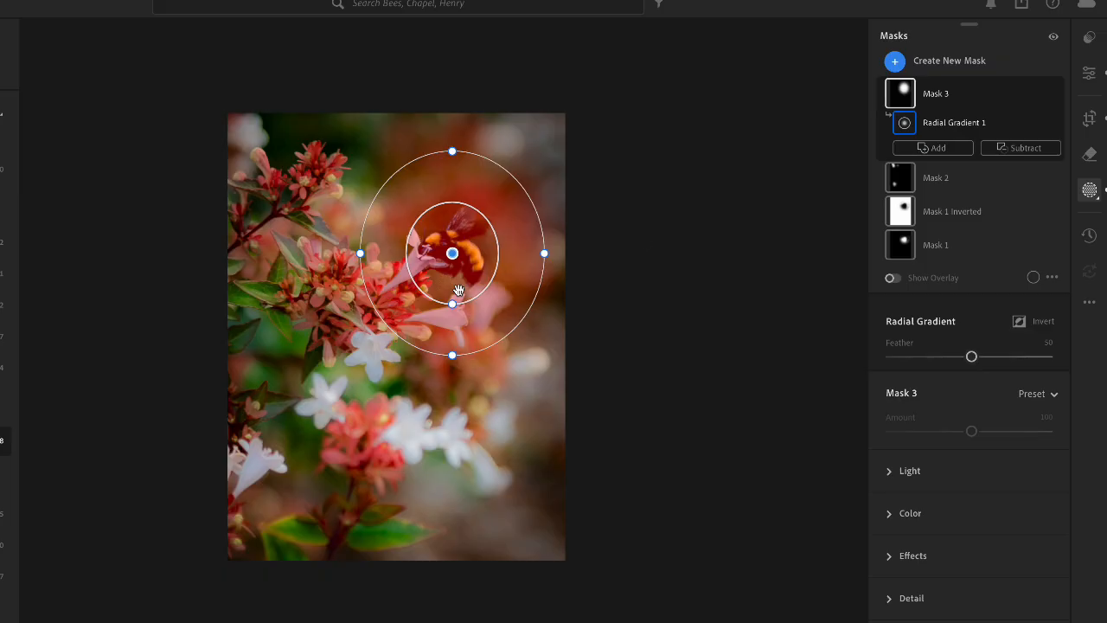
{"action": "left_click", "coordinate": [946, 95]}
{"action": "right_click", "coordinate": [948, 97]}
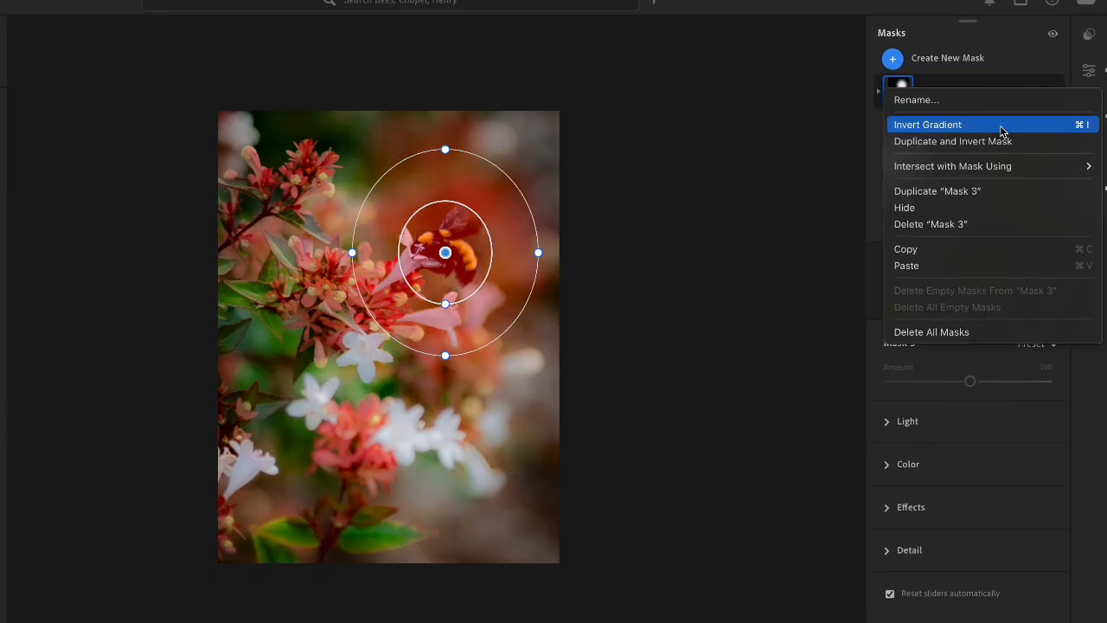
{"action": "left_click", "coordinate": [940, 143]}
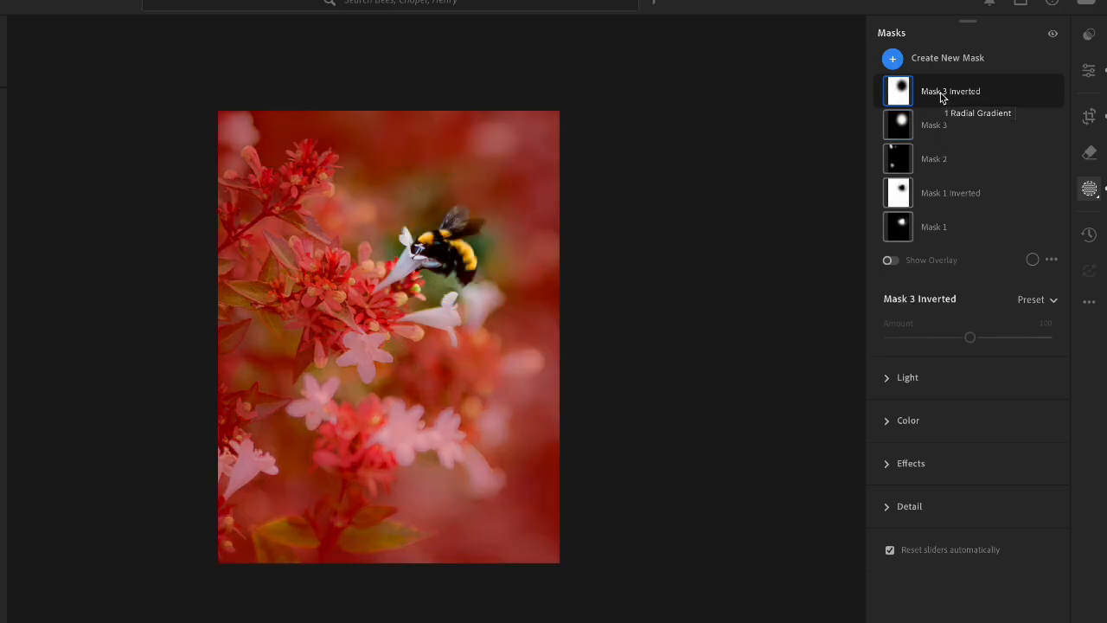
- Tone down the bright areas around the bee by setting the Light Whites of Mask 3 Inverted to -44
{"action": "left_click", "coordinate": [941, 94]}
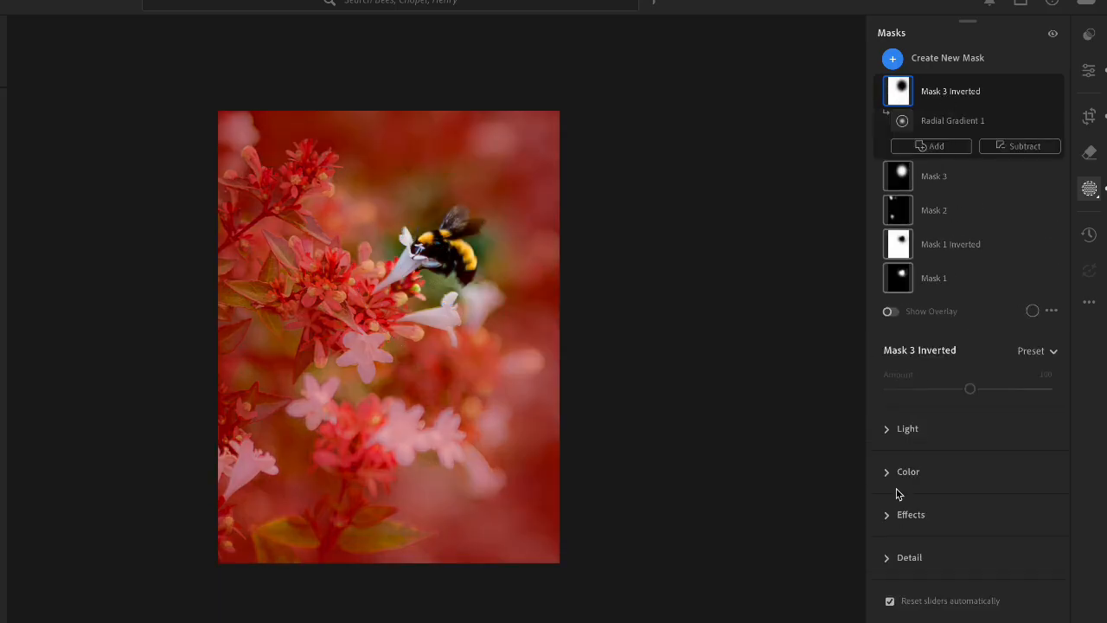
{"action": "left_click", "coordinate": [889, 430]}
{"action": "scroll", "coordinate": [970, 502], "scroll_direction": "down", "scroll_amount": 2}
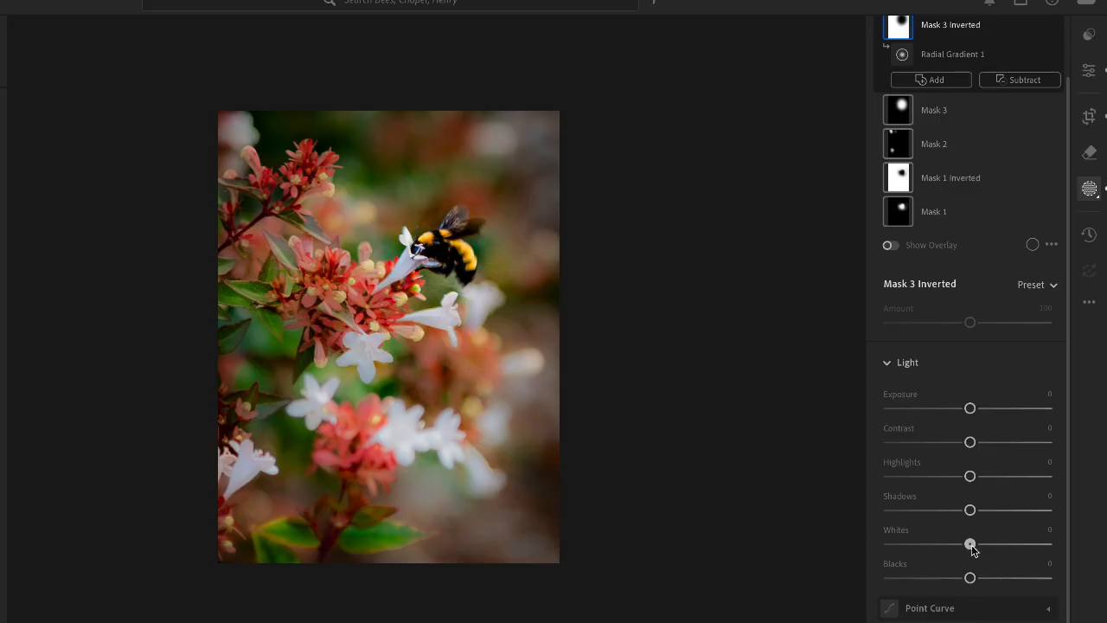
{"action": "left_click_drag", "start_coordinate": [971, 544], "coordinate": [934, 548]}
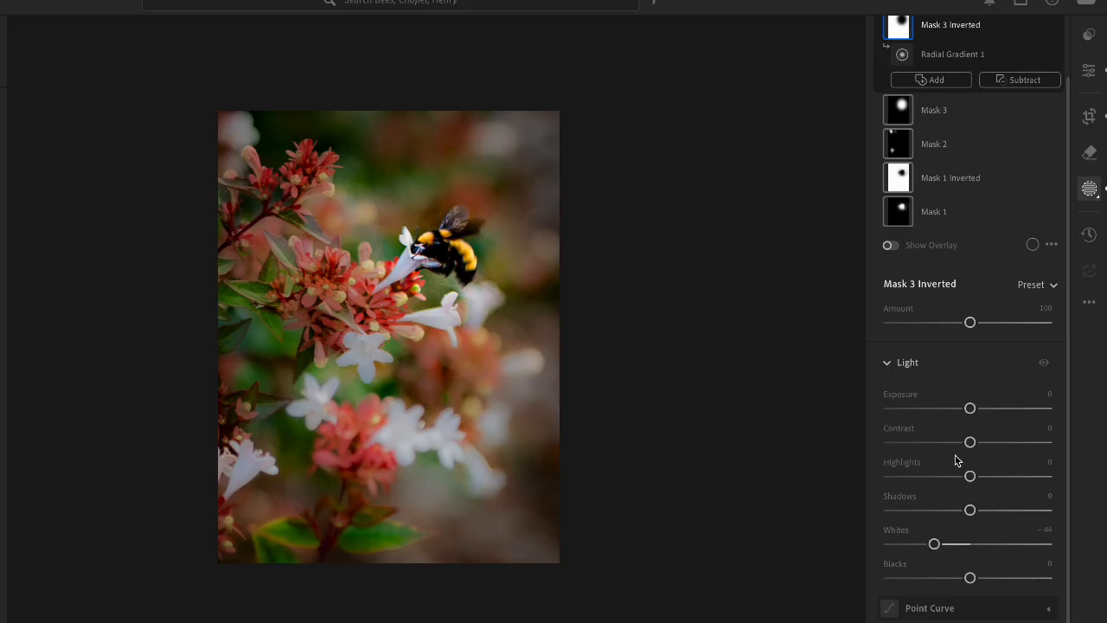
- Darken the area outside the bee in Mask 3 Inverted with Highlights -58, Exposure -0.12 and Shadows +21
{"action": "left_click_drag", "start_coordinate": [971, 485], "coordinate": [916, 495]}
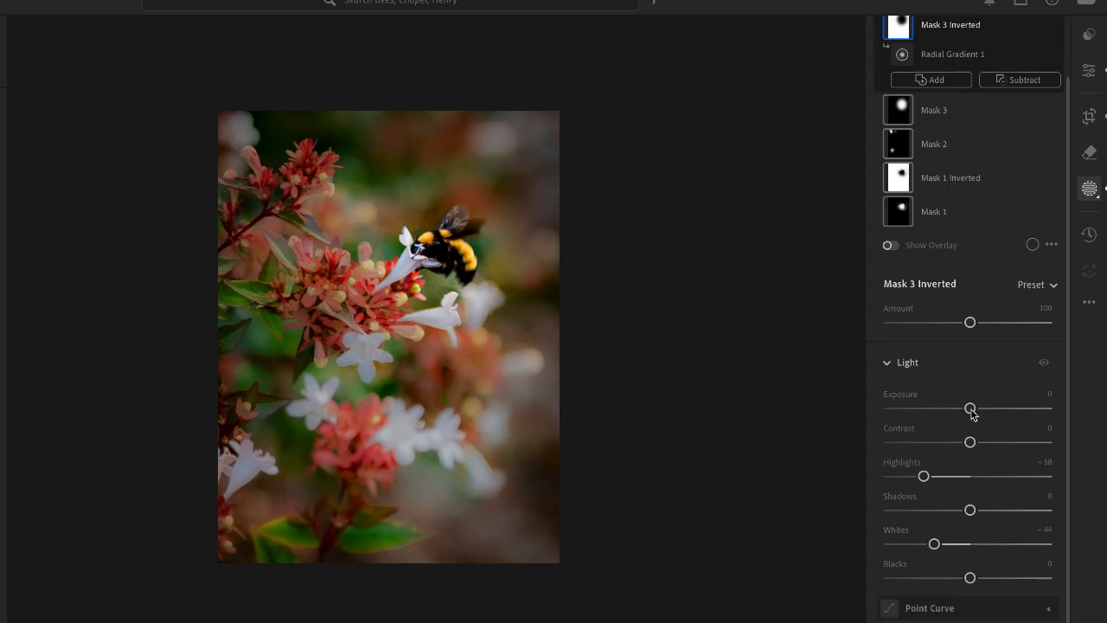
{"action": "left_click_drag", "start_coordinate": [971, 408], "coordinate": [966, 409]}
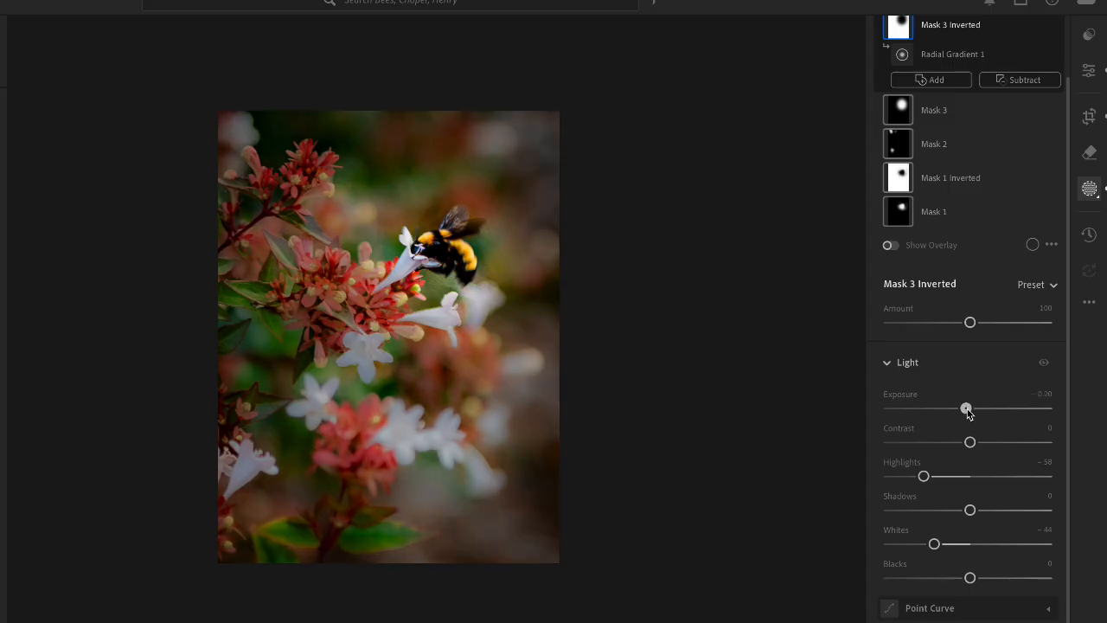
{"action": "left_click_drag", "start_coordinate": [966, 409], "coordinate": [966, 408]}
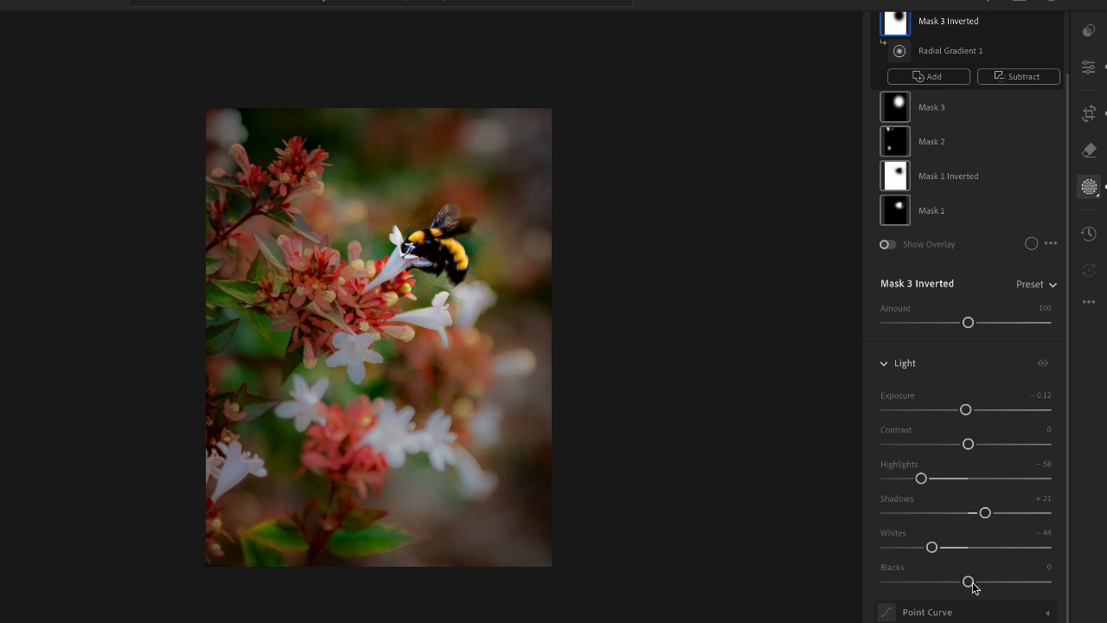
- Set Contrast to -3 and Dehaze to +13 for Mask 3 Inverted, keeping Blacks at its default
{"action": "mouse_move", "coordinate": [970, 446]}
{"action": "left_mouse_down"}
{"action": "mouse_move", "coordinate": [896, 465]}
{"action": "mouse_move", "coordinate": [967, 457]}
{"action": "left_mouse_up"}
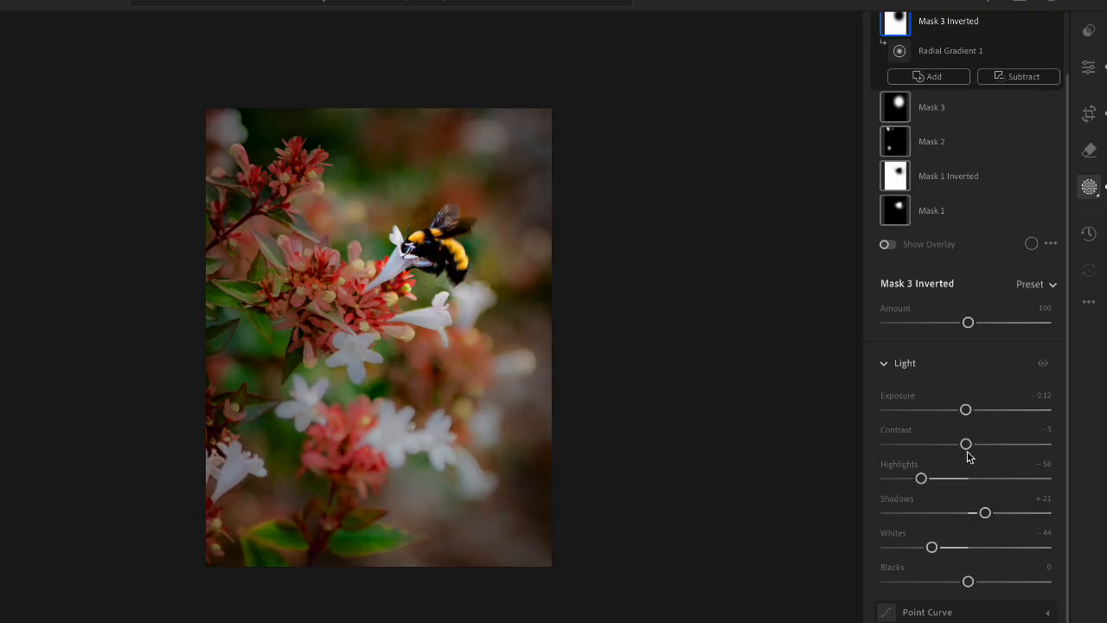
{"action": "mouse_move", "coordinate": [970, 586]}
{"action": "left_mouse_down"}
{"action": "mouse_move", "coordinate": [983, 586]}
{"action": "mouse_move", "coordinate": [974, 589]}
{"action": "left_mouse_up"}
{"action": "double_click", "coordinate": [974, 589]}
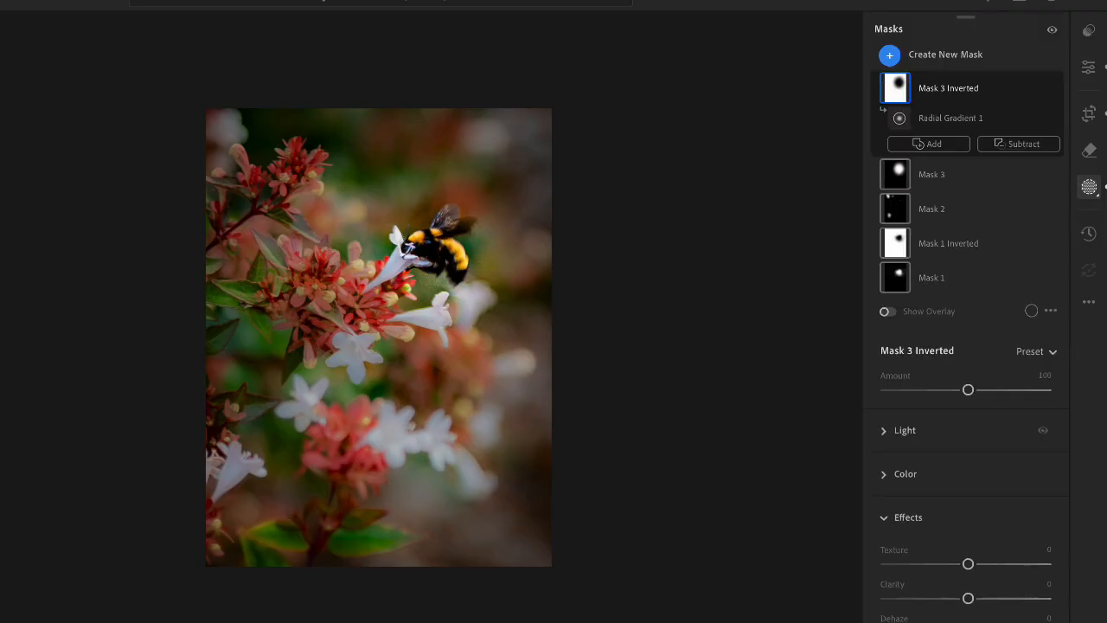
{"action": "left_click_drag", "start_coordinate": [968, 622], "coordinate": [978, 621]}
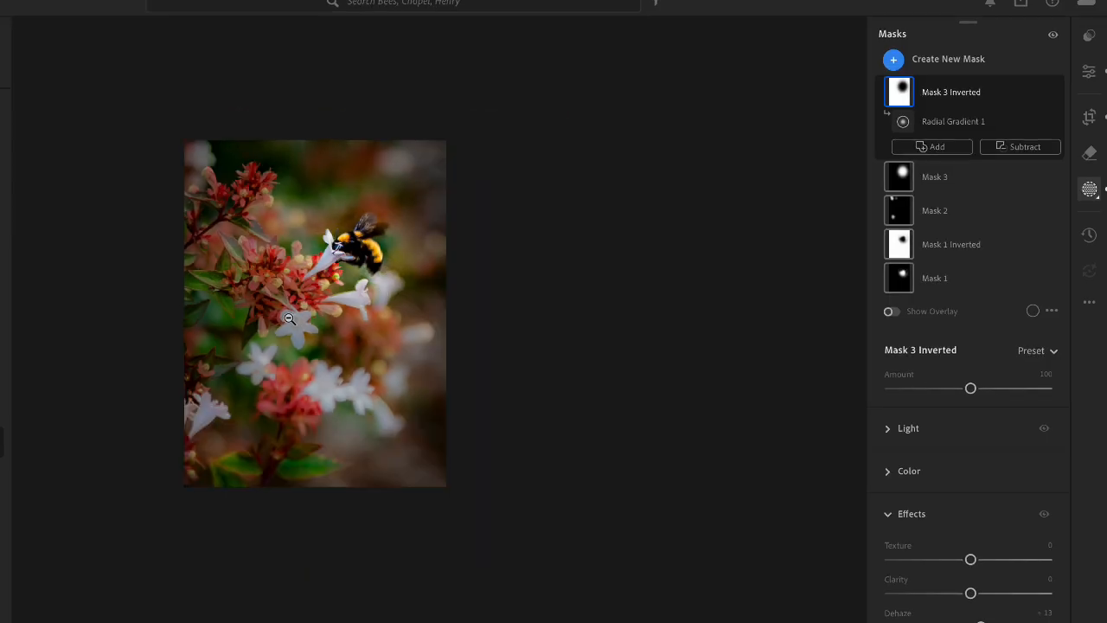
- Examine the bee and surrounding flowers up close and in the whole photo, and leave all masks deselected
{"action": "scroll", "coordinate": [269, 340], "scroll_direction": "up", "scroll_amount": 5}
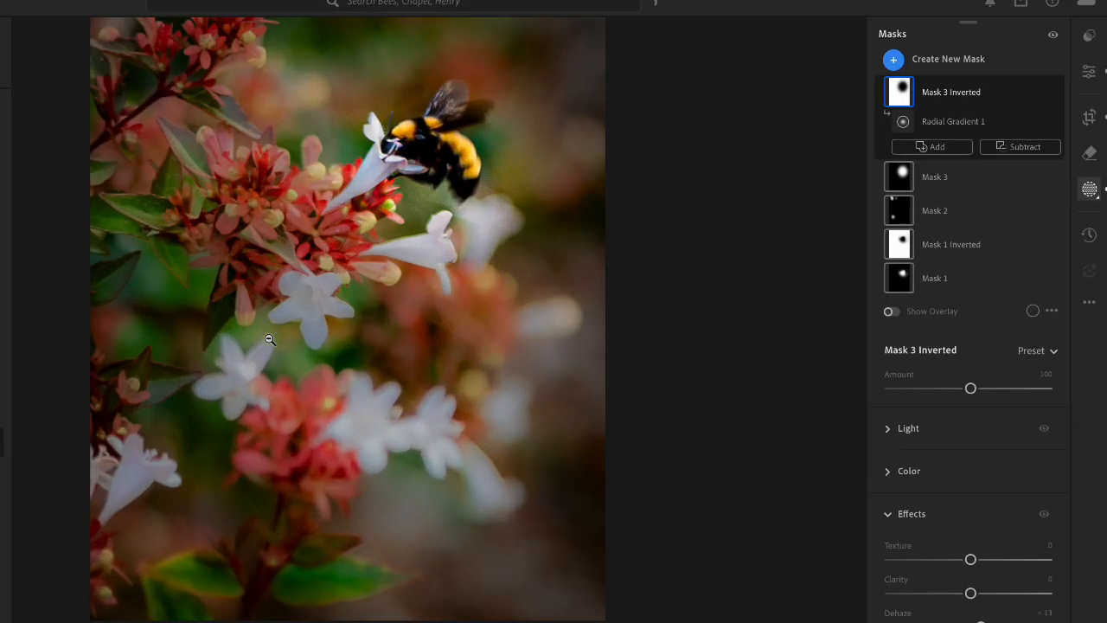
{"action": "scroll", "coordinate": [270, 340], "scroll_direction": "up", "scroll_amount": 2}
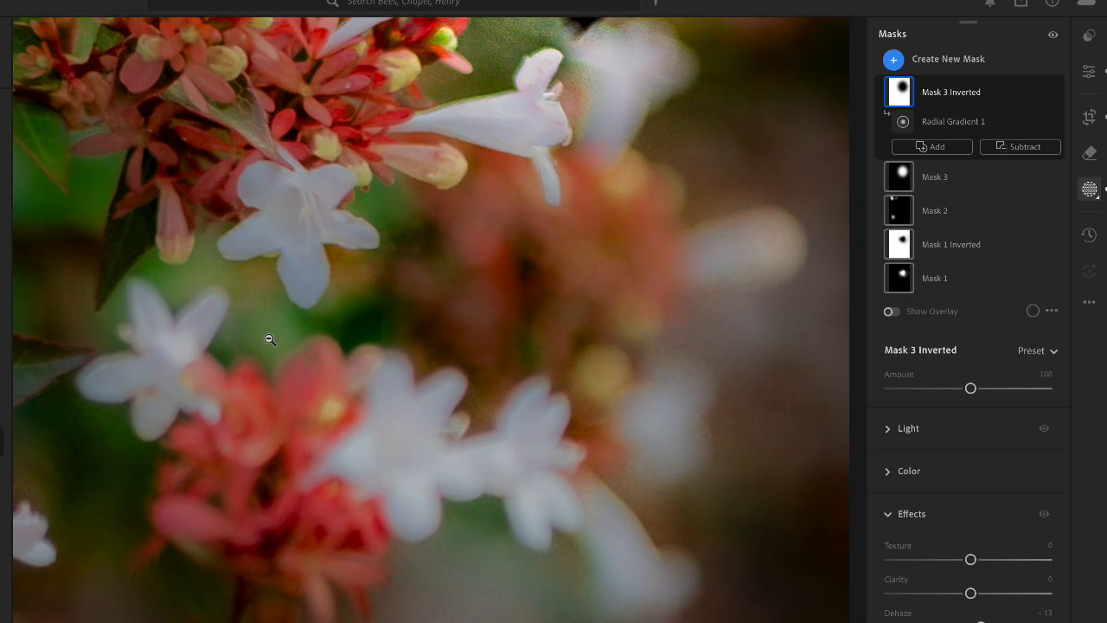
{"action": "left_click_drag", "start_coordinate": [476, 42], "coordinate": [452, 332]}
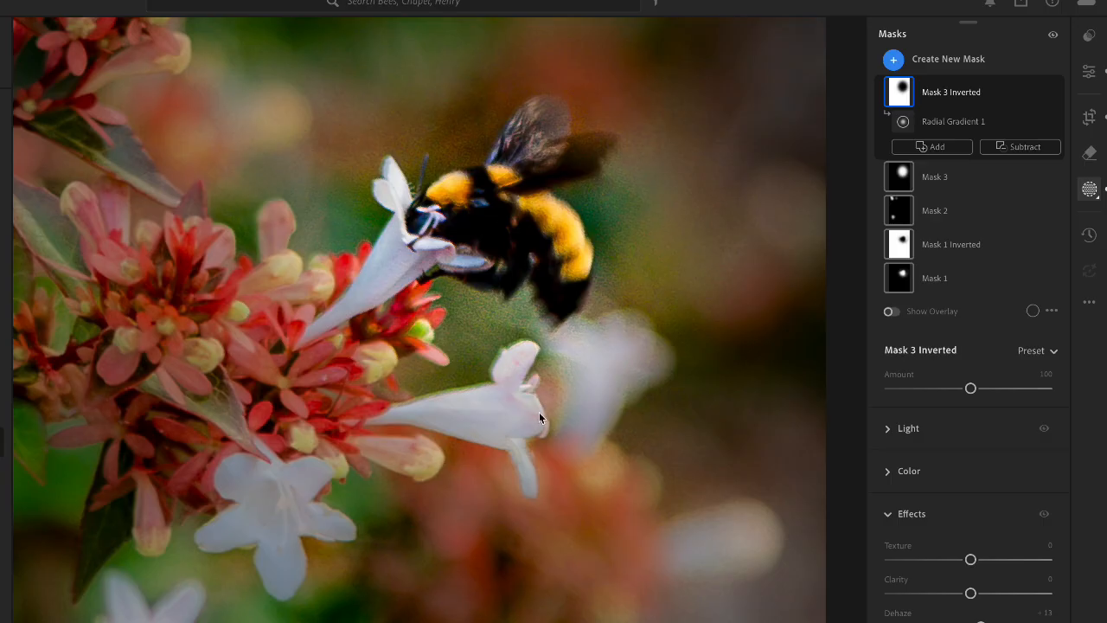
{"action": "key", "text": "super+minus"}
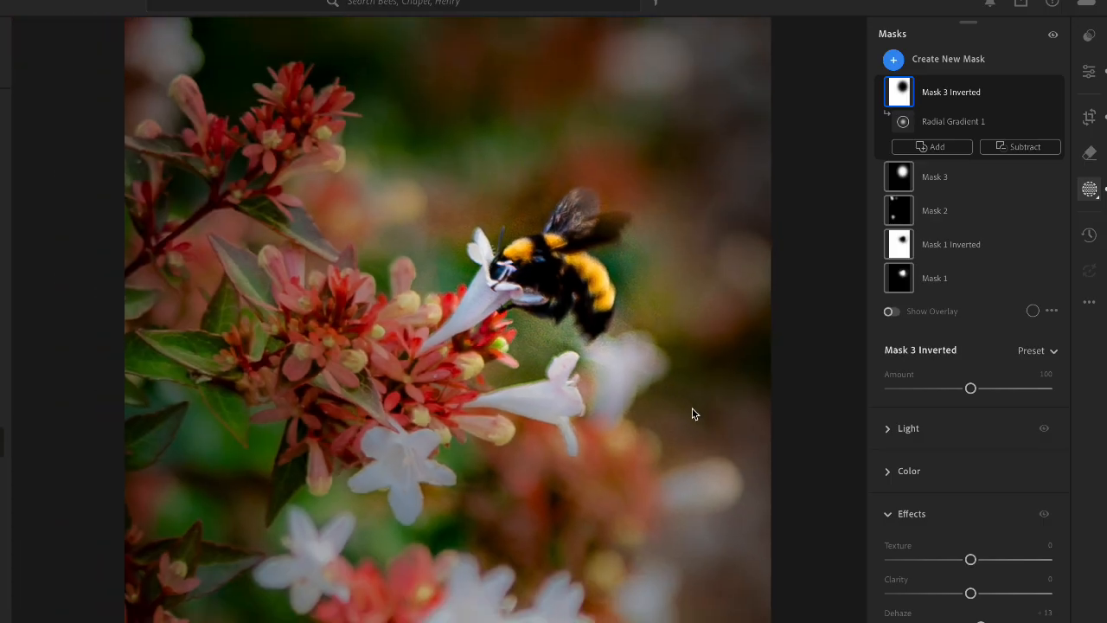
{"action": "key", "text": "super+minus"}
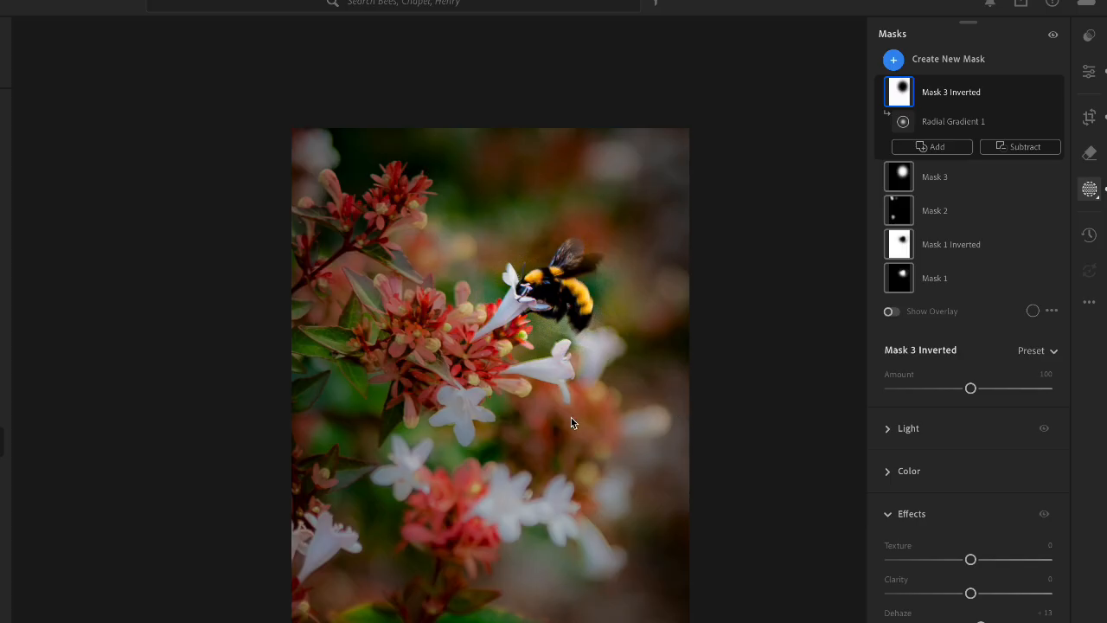
{"action": "left_click_drag", "start_coordinate": [570, 421], "coordinate": [505, 375]}
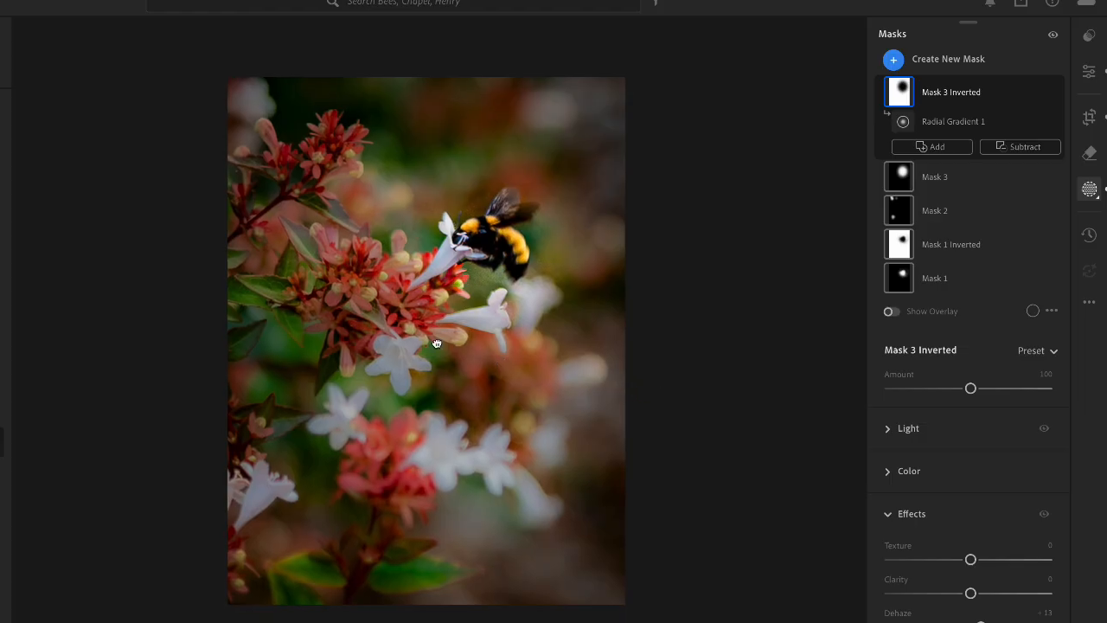
{"action": "left_click_drag", "start_coordinate": [438, 347], "coordinate": [441, 360]}
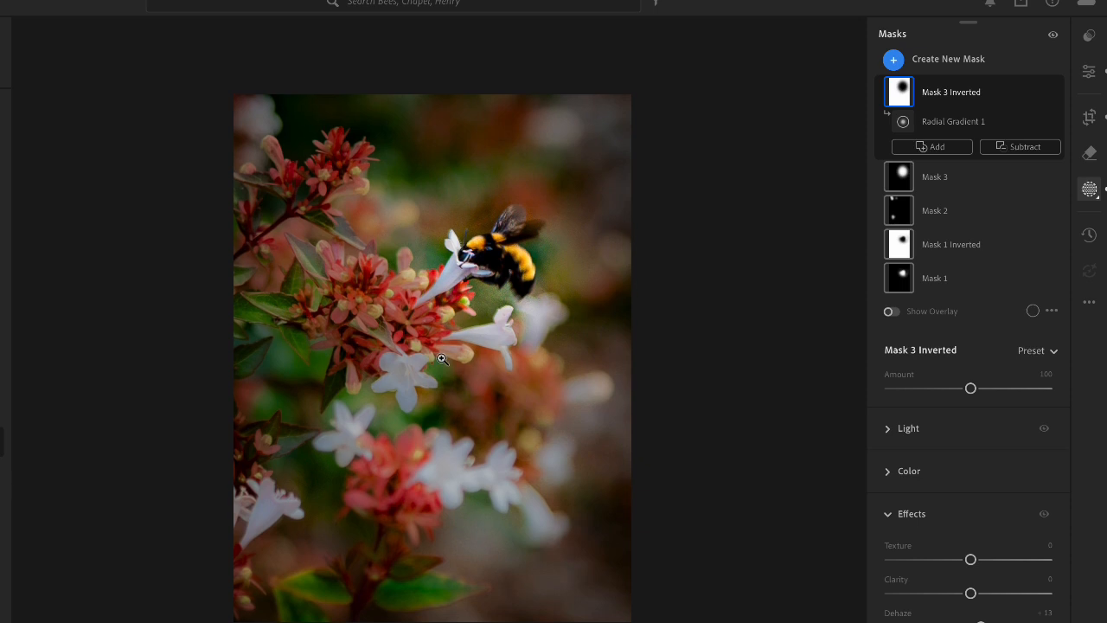
{"action": "left_click", "coordinate": [441, 358]}
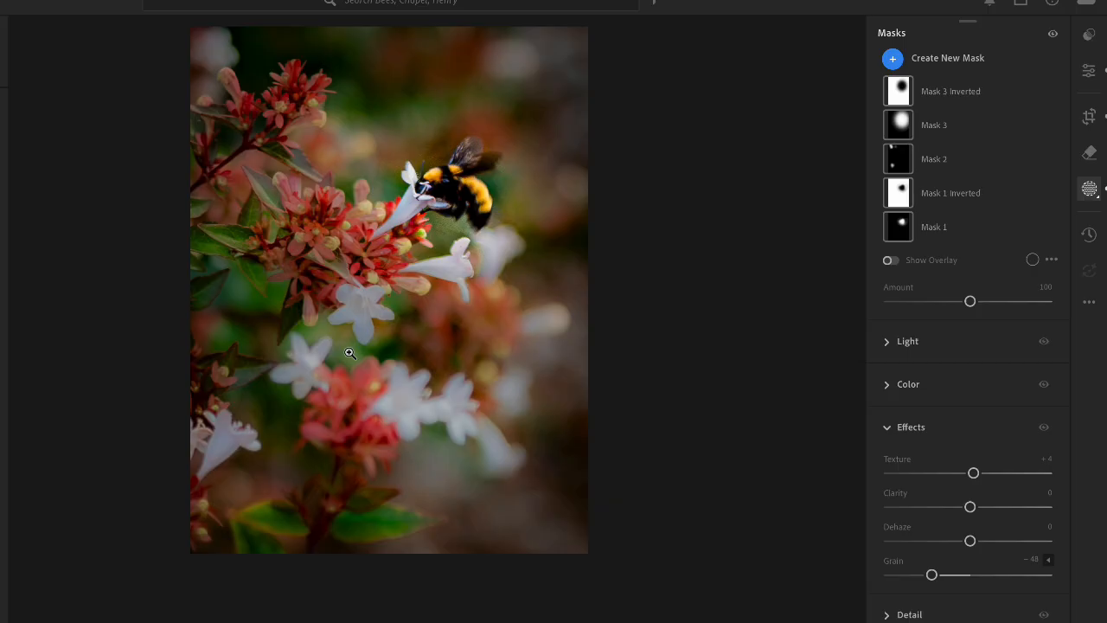
{"action": "left_click_drag", "start_coordinate": [350, 353], "coordinate": [368, 421]}
{"action": "left_click_drag", "start_coordinate": [257, 419], "coordinate": [228, 406]}
{"action": "left_click_drag", "start_coordinate": [323, 383], "coordinate": [276, 377]}
{"action": "left_click", "coordinate": [276, 377]}
{"action": "left_click", "coordinate": [132, 355]}
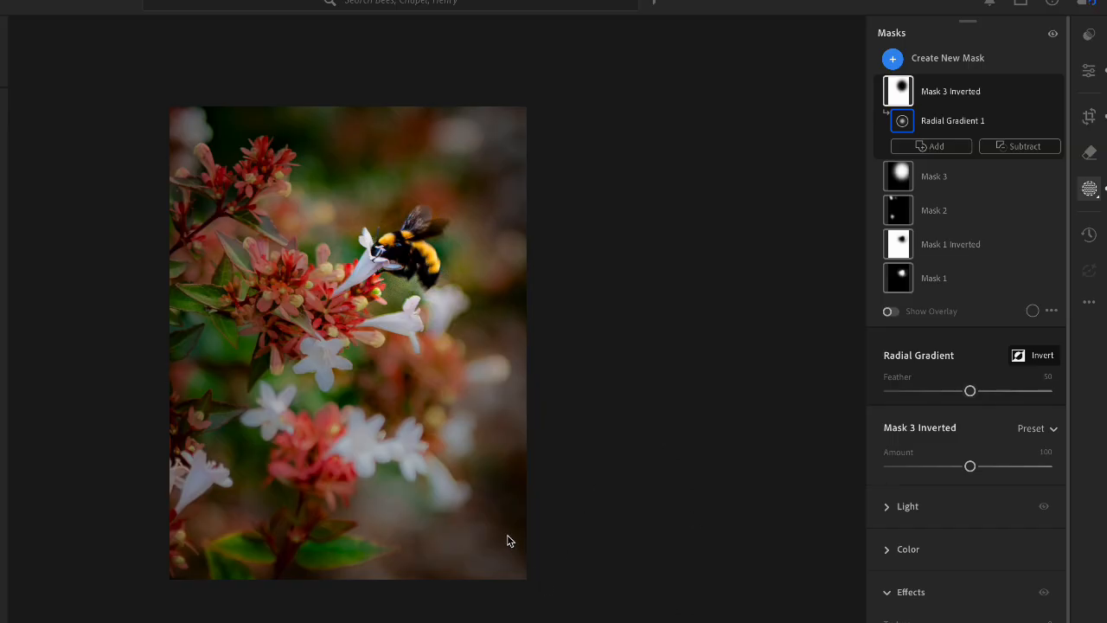
{"action": "left_click", "coordinate": [950, 91]}
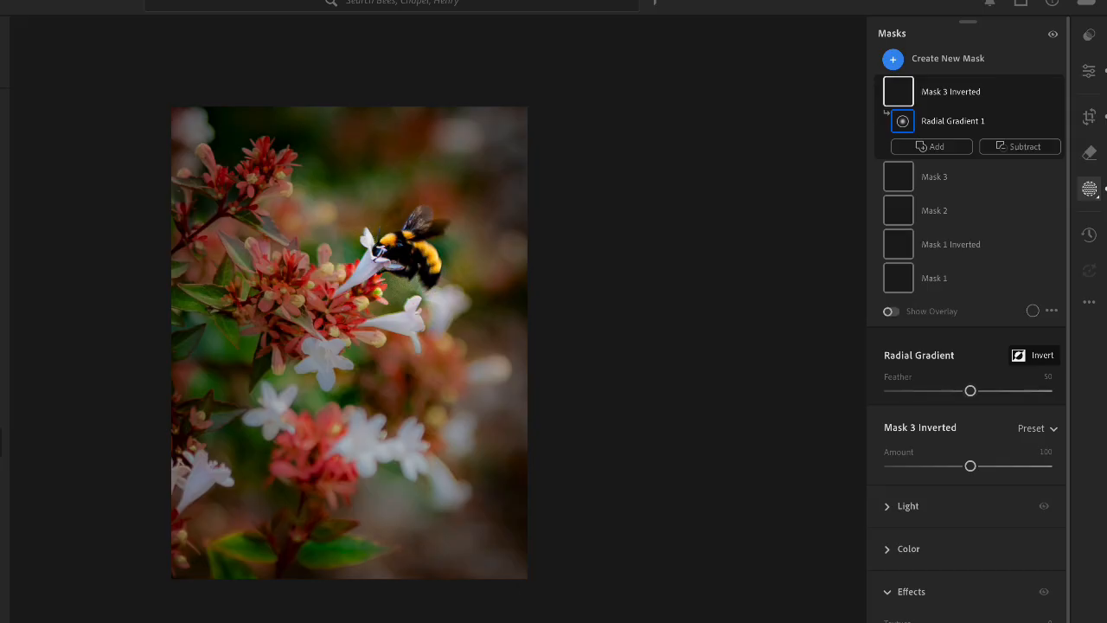
{"action": "key", "text": "Escape"}
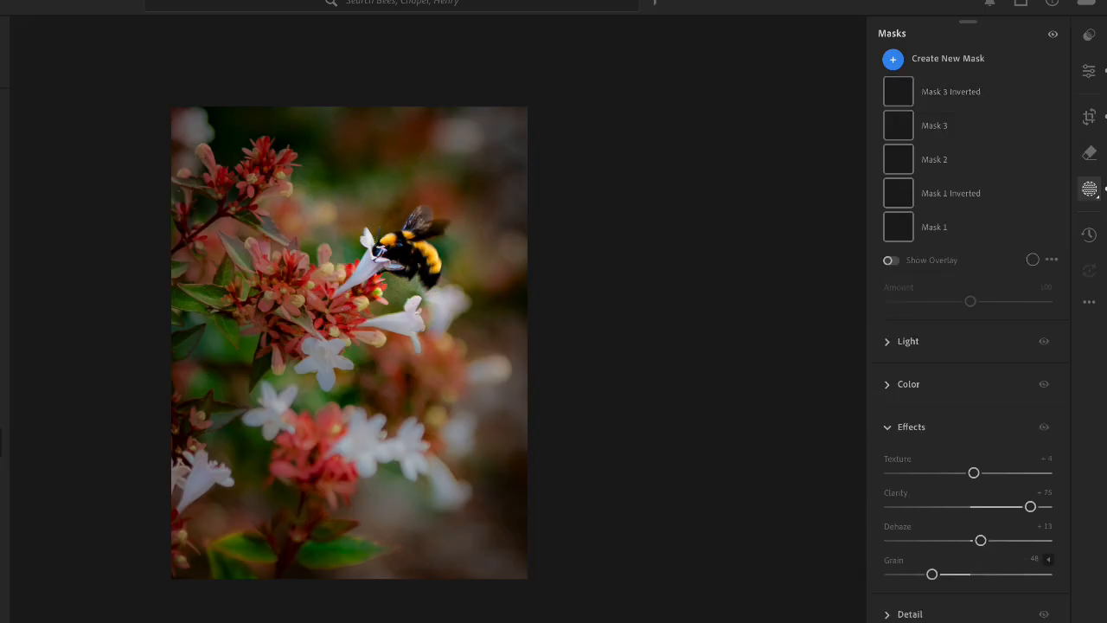